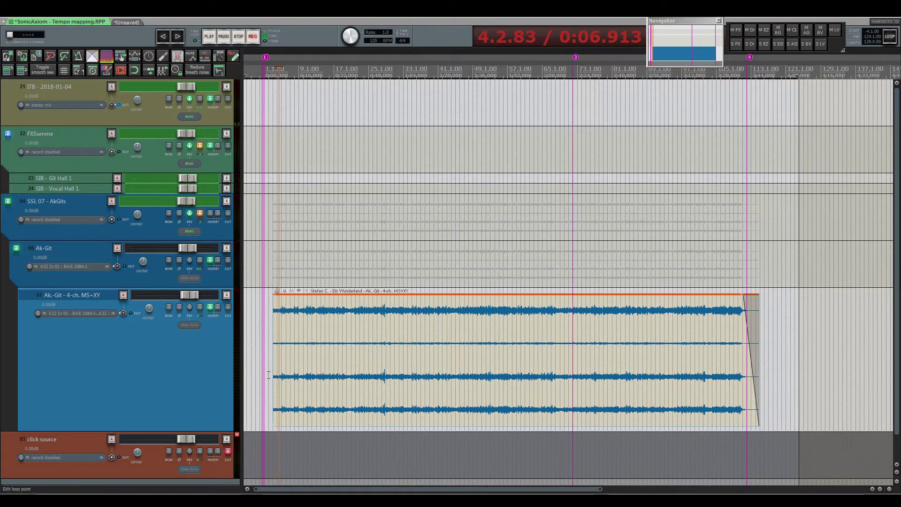
# Step: Drag a rough time selection over the guitar recording's first measure
pyautogui.scroll(2, 269, 376)
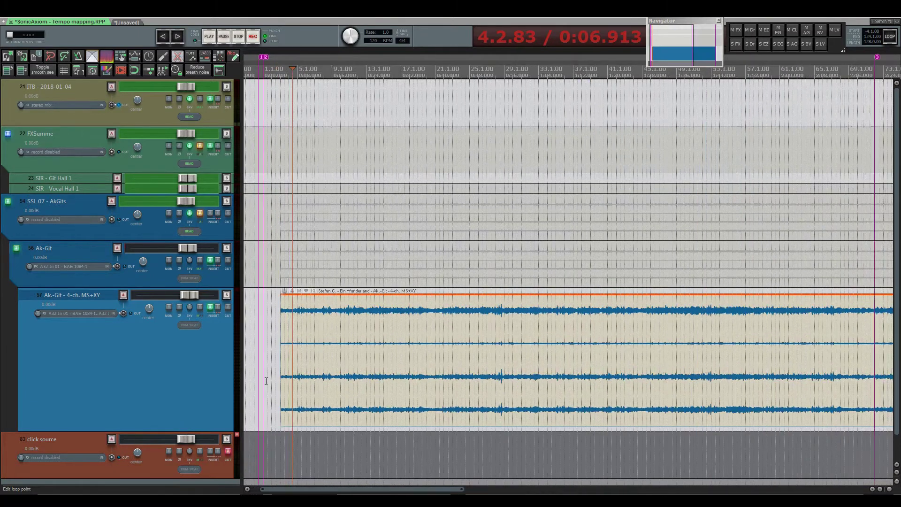
pyautogui.scroll(2, 267, 382)
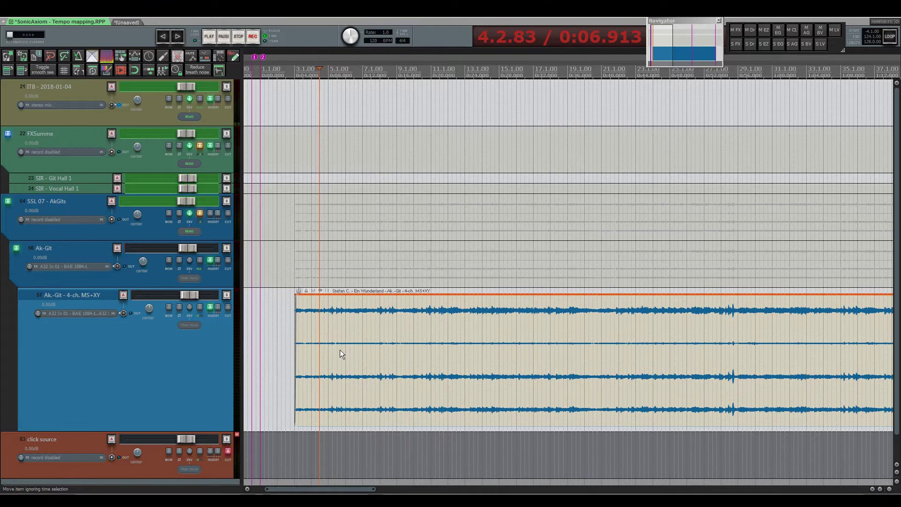
pyautogui.scroll(-3, 340, 350)
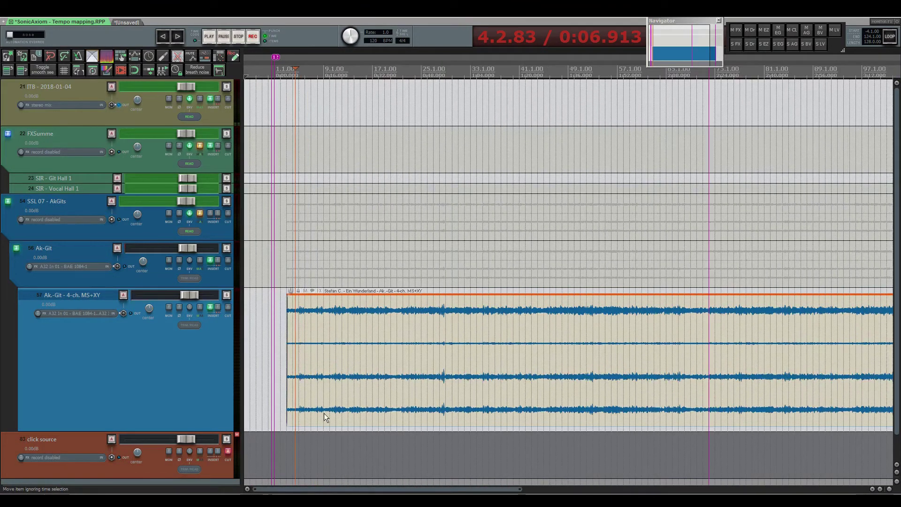
pyautogui.scroll(4, 382, 310)
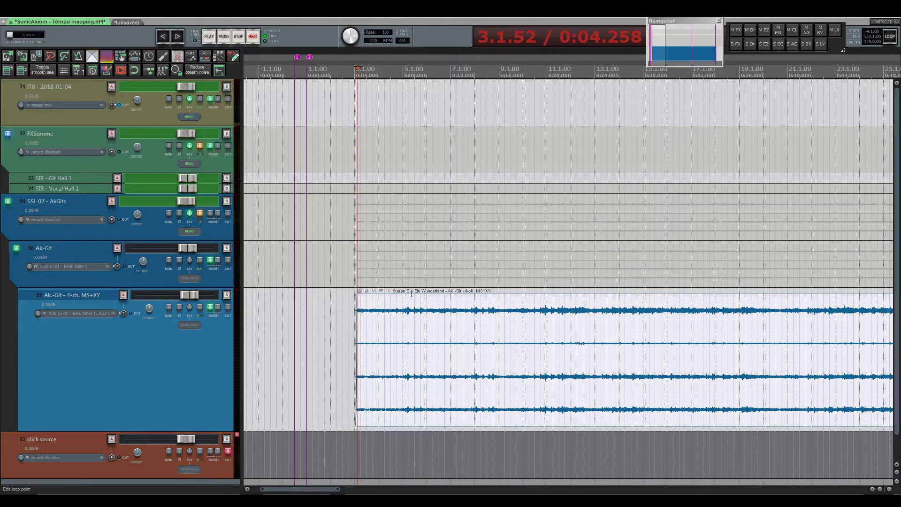
pyautogui.scroll(5, 365, 113)
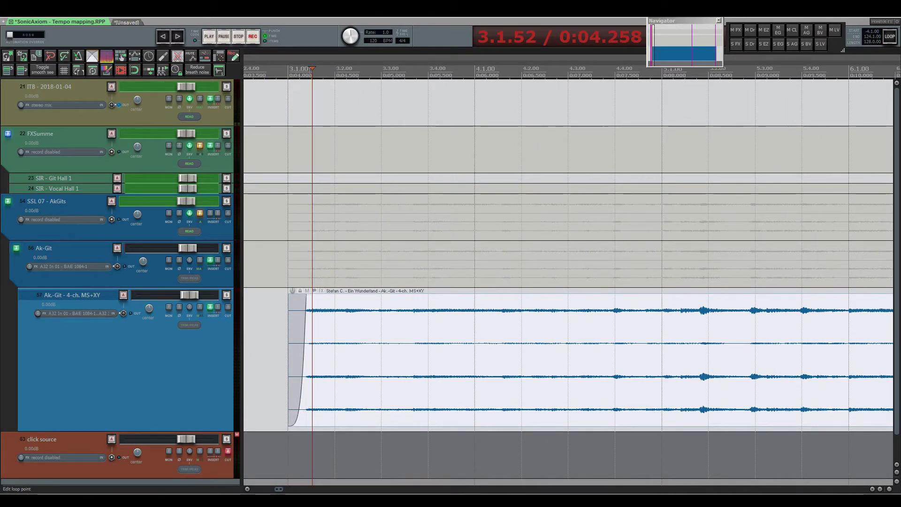
pyautogui.moveTo(305, 83); pyautogui.dragTo(668, 80)
# Step: Align the selection start with the first downbeat, checking it by playback
pyautogui.moveTo(305, 75); pyautogui.dragTo(315, 76)
pyautogui.click(285, 178)
pyautogui.press('space')
pyautogui.press('space')
pyautogui.moveTo(315, 76); pyautogui.dragTo(314, 77)
pyautogui.click(291, 106)
pyautogui.press('space')
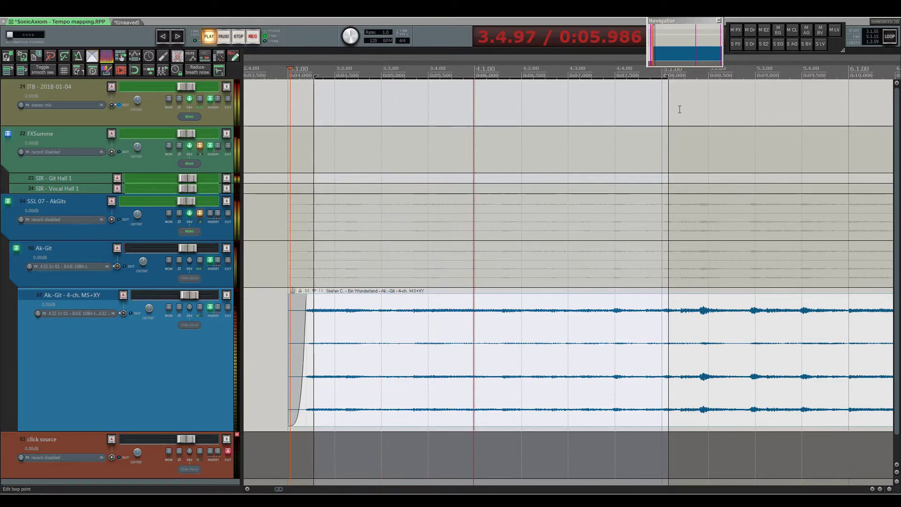
pyautogui.press('space')
# Step: Pull the selection end back onto the next downbeat, checking it by playback
pyautogui.click(590, 318)
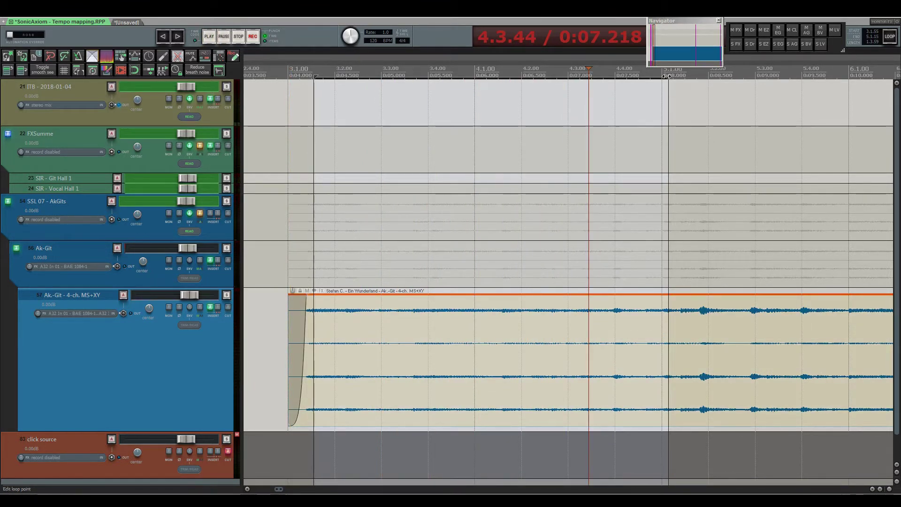
pyautogui.moveTo(667, 76); pyautogui.dragTo(587, 83)
pyautogui.click(571, 230)
pyautogui.press('space')
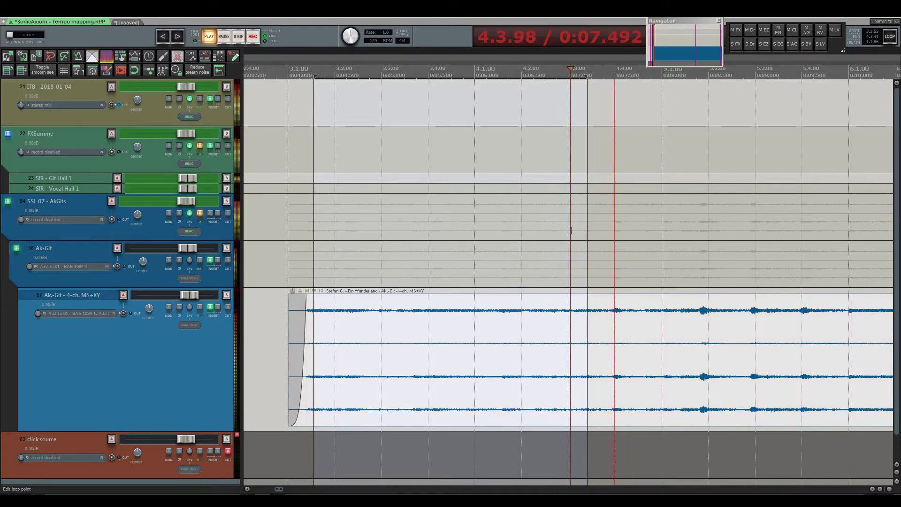
pyautogui.press('space')
pyautogui.click(485, 233)
pyautogui.press('space')
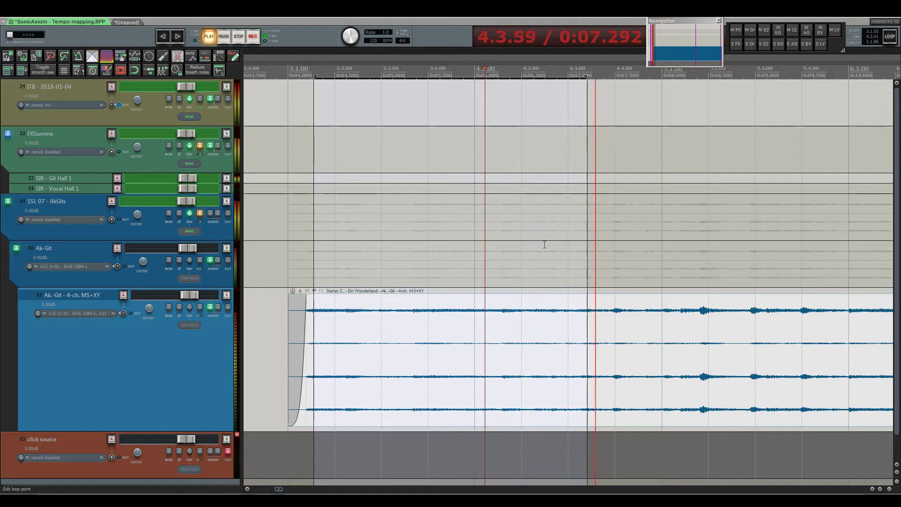
pyautogui.press('space')
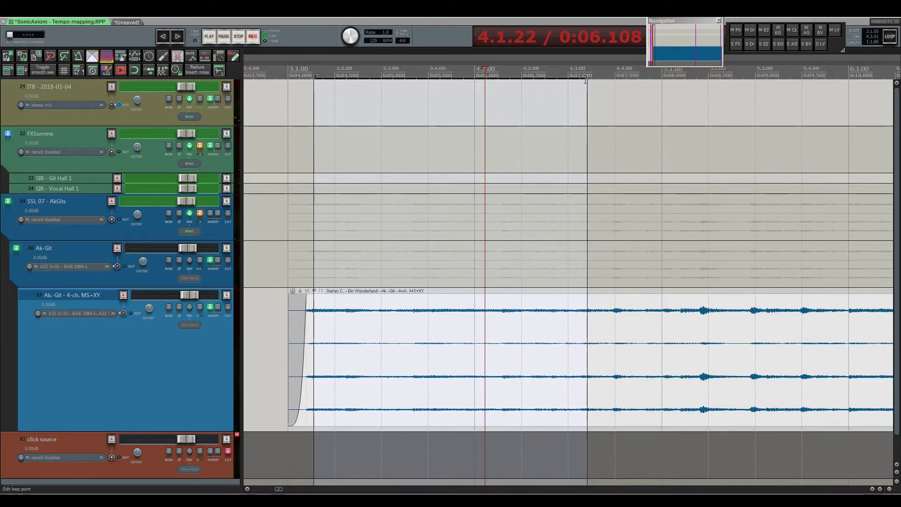
pyautogui.moveTo(587, 78); pyautogui.dragTo(582, 77)
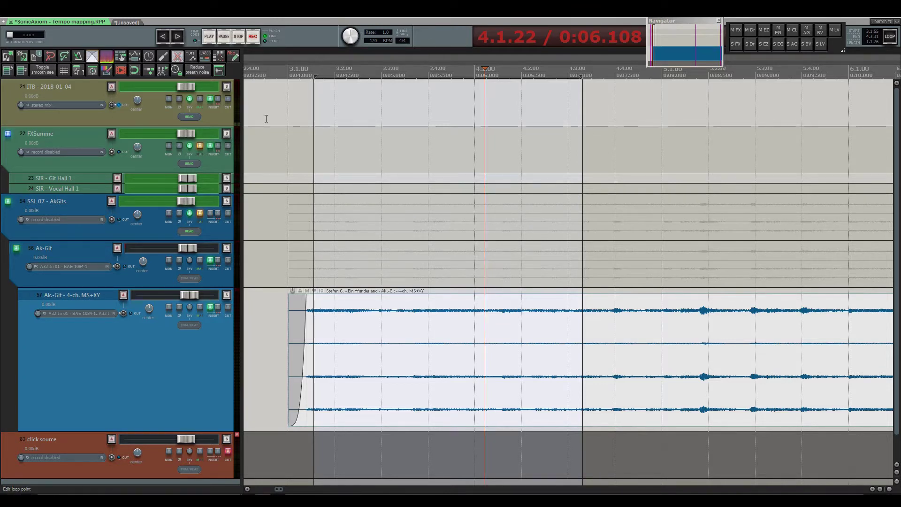
# Step: Run 'Create measure from time selection (detect tempo)' from the Actions list, giving 83.386 BPM
pyautogui.click(134, 17)
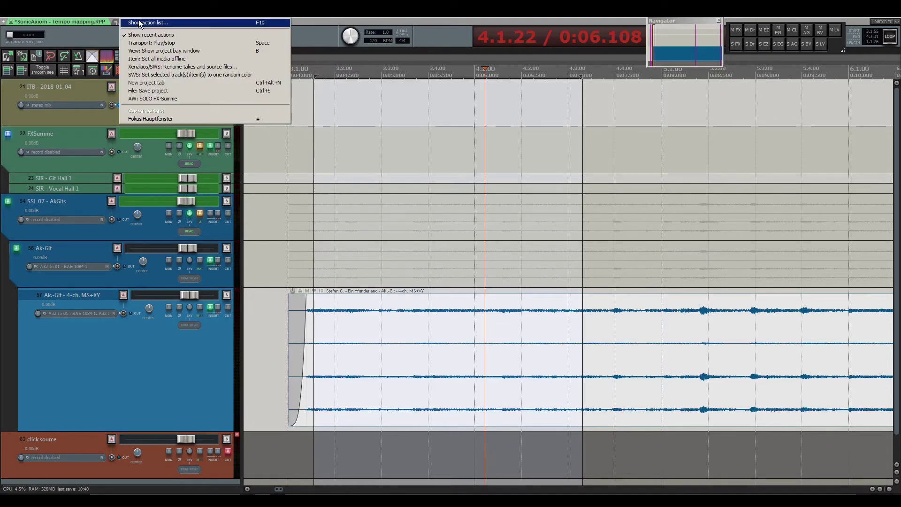
pyautogui.click(136, 23)
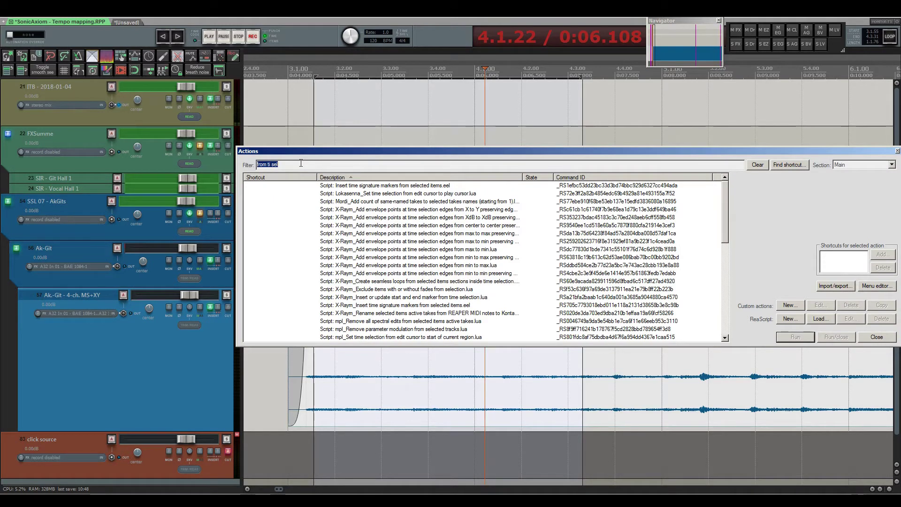
pyautogui.scroll(-4, 411, 215)
pyautogui.click(353, 274)
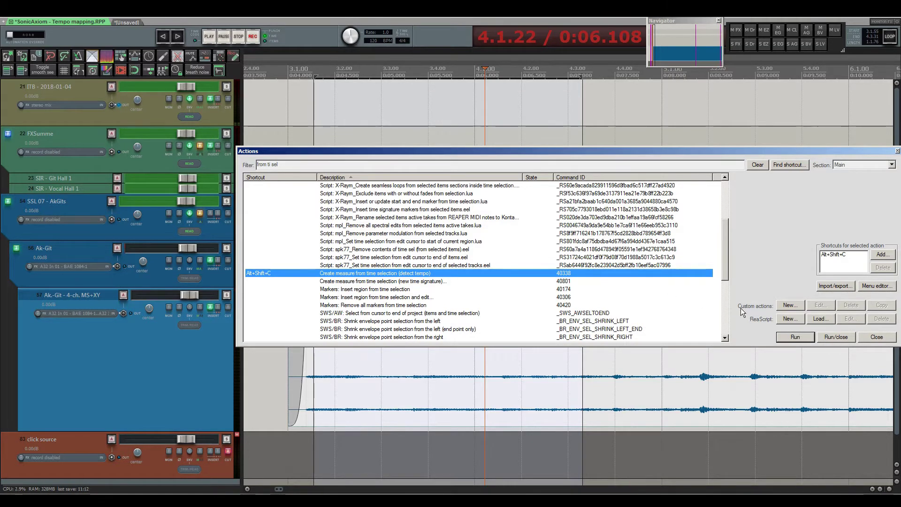
pyautogui.click(804, 339)
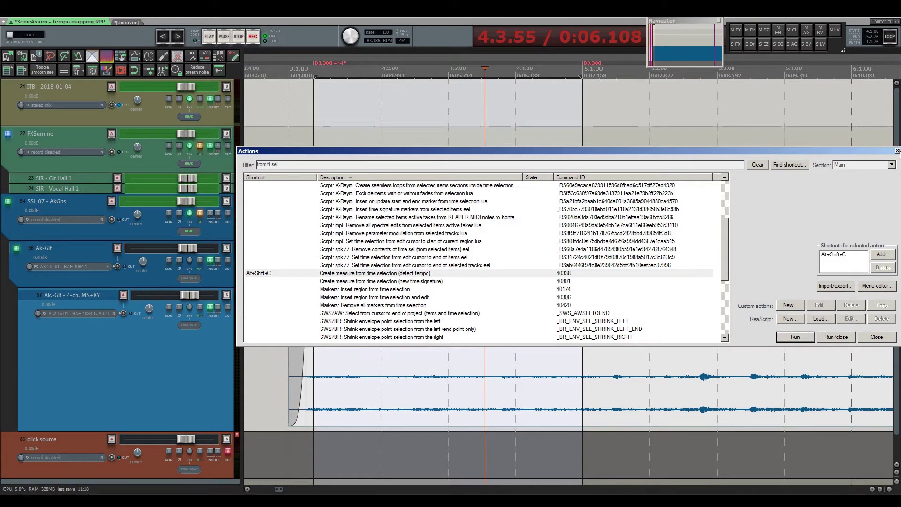
pyautogui.click(898, 149)
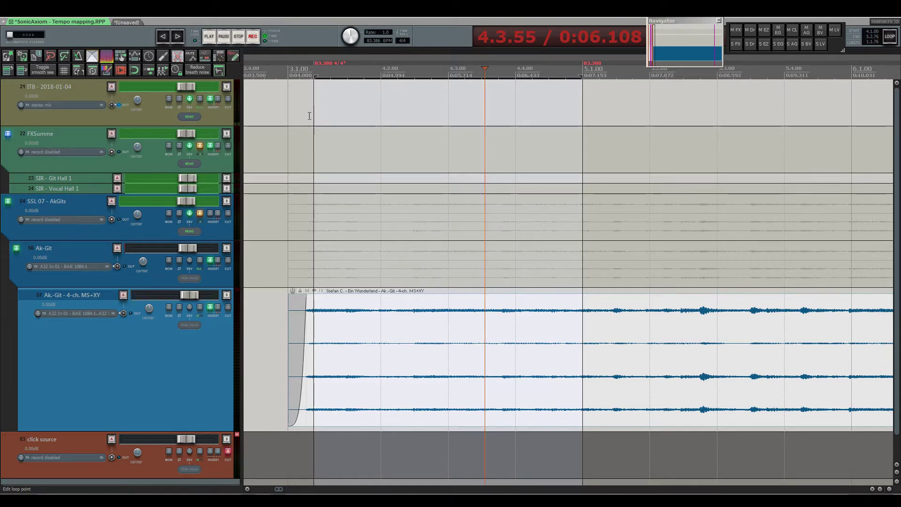
# Step: Undo the detected tempo marker, restoring the tempo to 120 BPM
pyautogui.scroll(2, 311, 159)
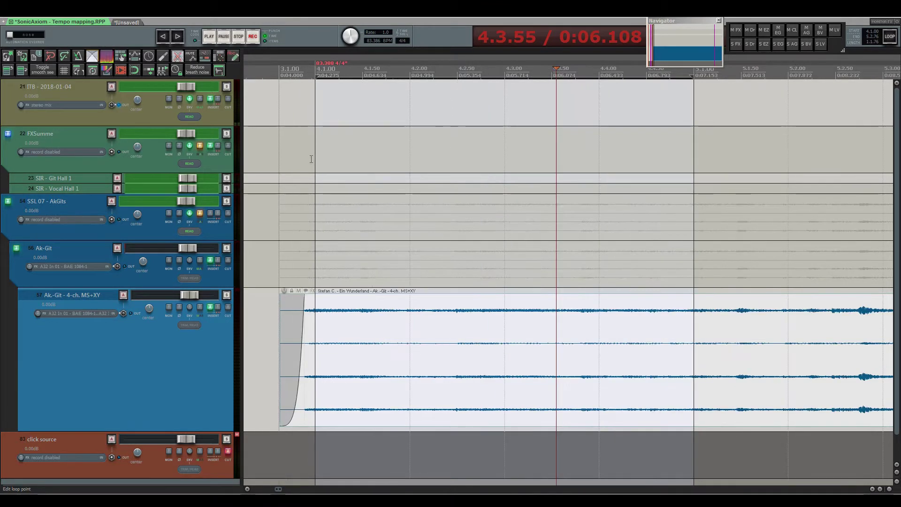
pyautogui.scroll(-6, 454, 211)
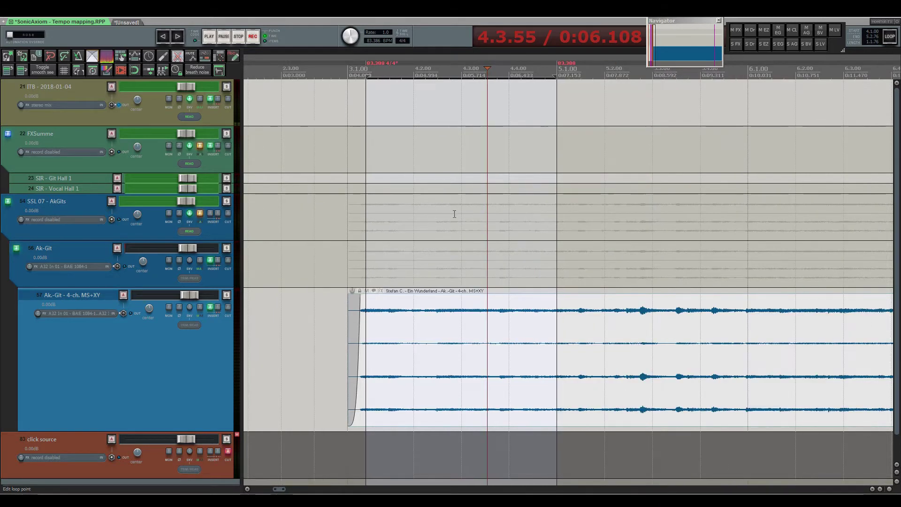
pyautogui.scroll(-4, 497, 236)
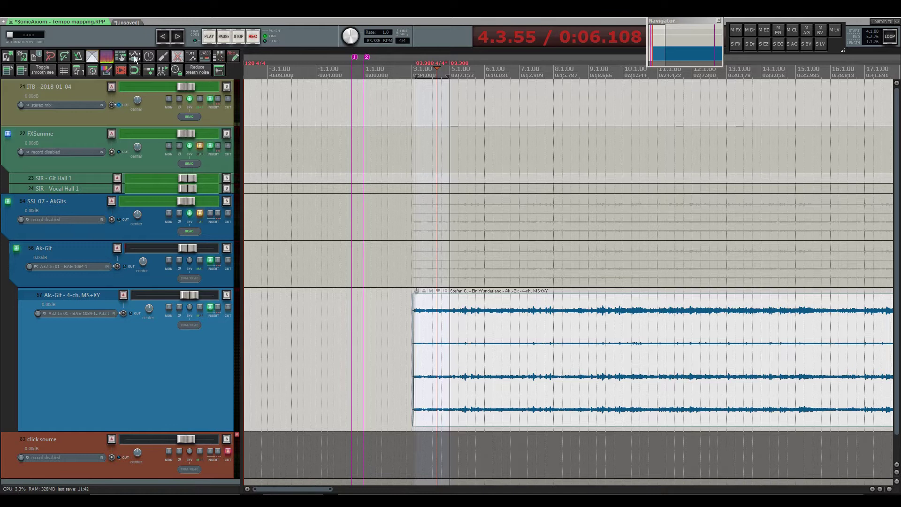
pyautogui.click(52, 56)
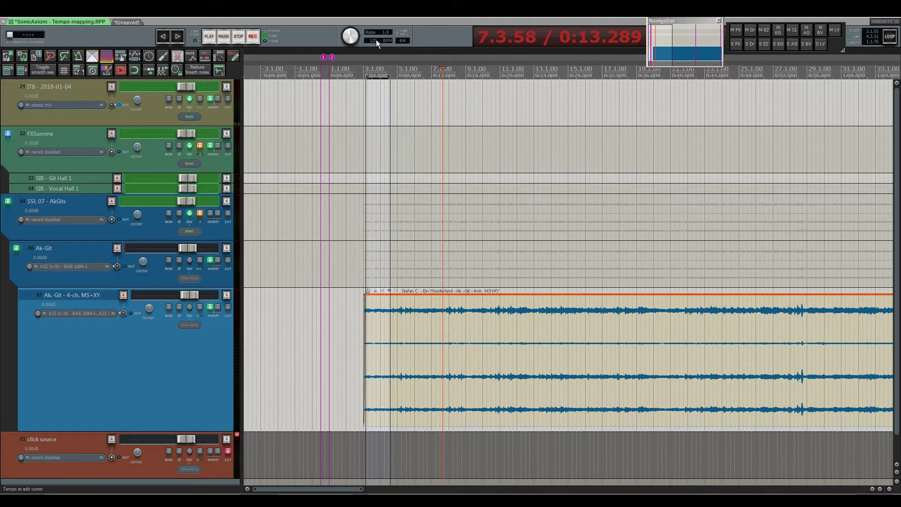
# Step: Set the project tempo to 83 BPM in the transport tempo field
pyautogui.click(378, 41)
pyautogui.write('83')
pyautogui.press('Return')
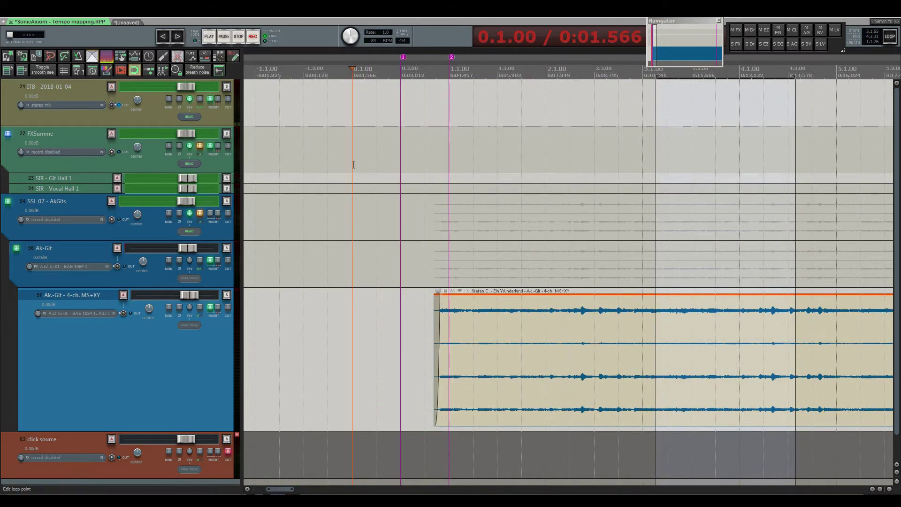
# Step: Insert an 83 BPM tempo marker at 0.1.00 from the ruler's context menu
pyautogui.rightClick(352, 69)
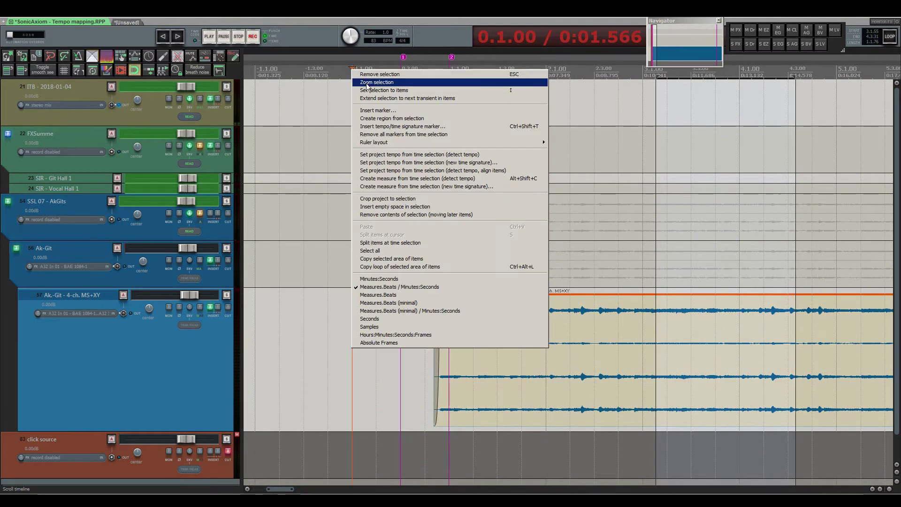
pyautogui.click(386, 126)
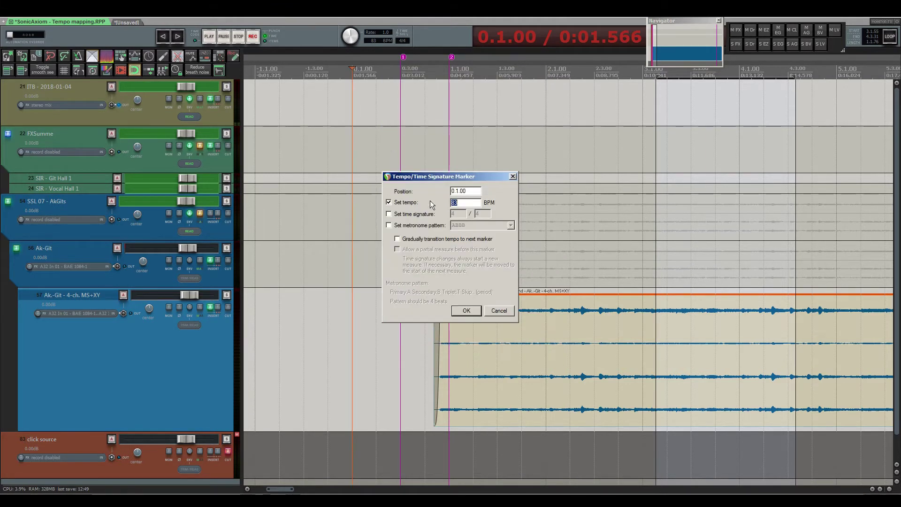
pyautogui.click(466, 310)
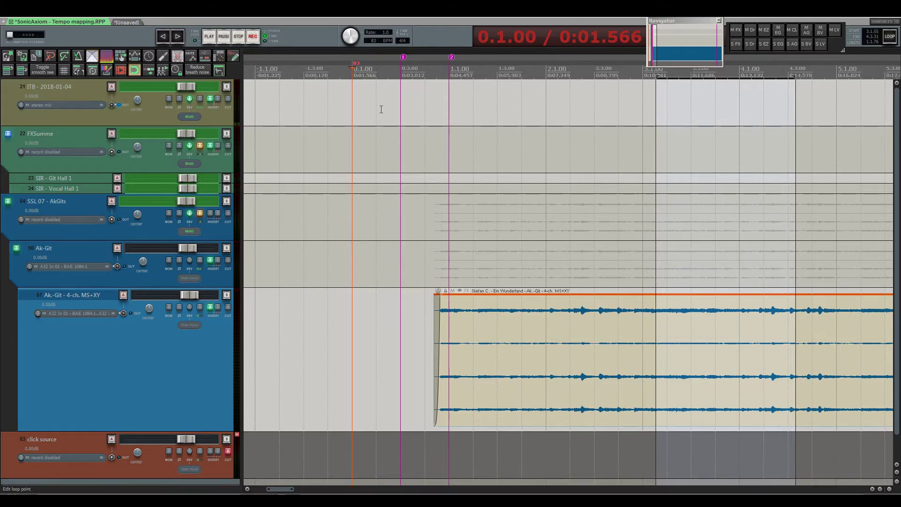
# Step: Shift the guitar recording slightly later so it starts at bar 1.1.00
pyautogui.scroll(2, 435, 118)
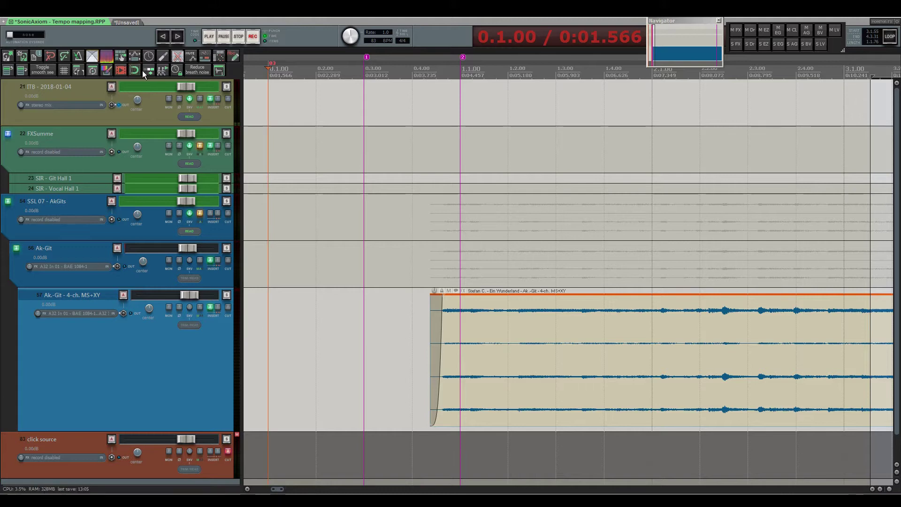
pyautogui.moveTo(465, 324); pyautogui.dragTo(480, 323)
pyautogui.click(418, 281)
# Step: Play from the song start to check the guitar's beat alignment, then stop
pyautogui.click(334, 224)
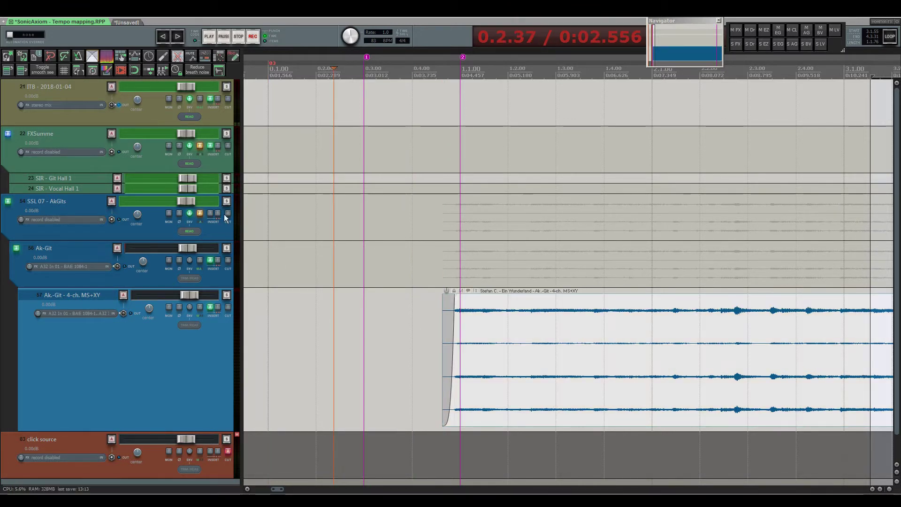
pyautogui.click(75, 55)
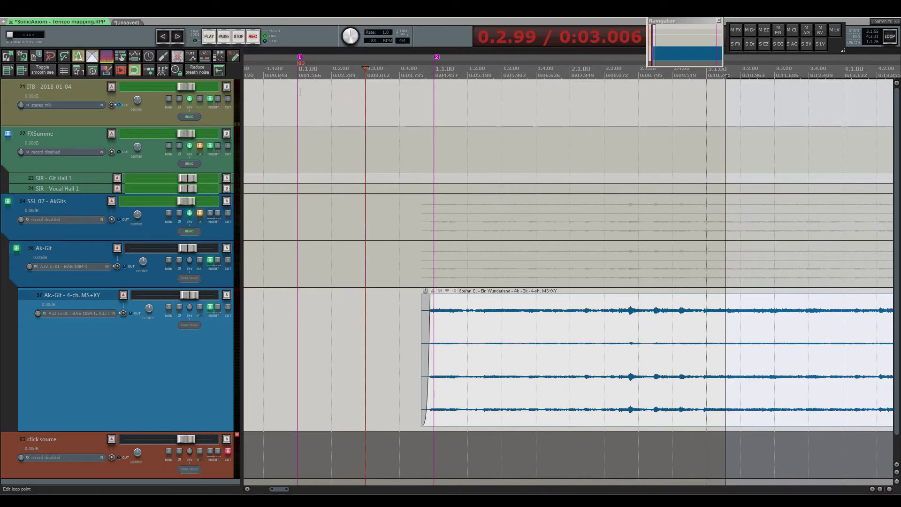
pyautogui.click(302, 99)
pyautogui.press('space')
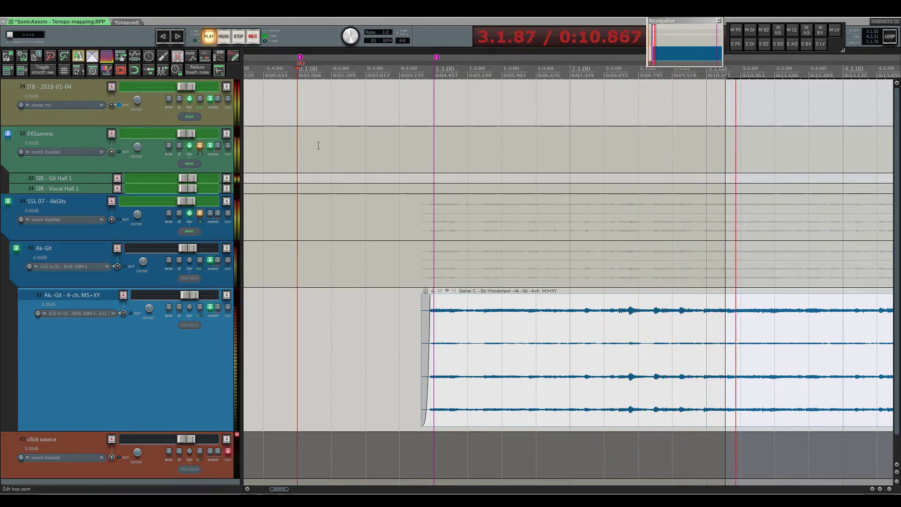
pyautogui.scroll(-3, 399, 241)
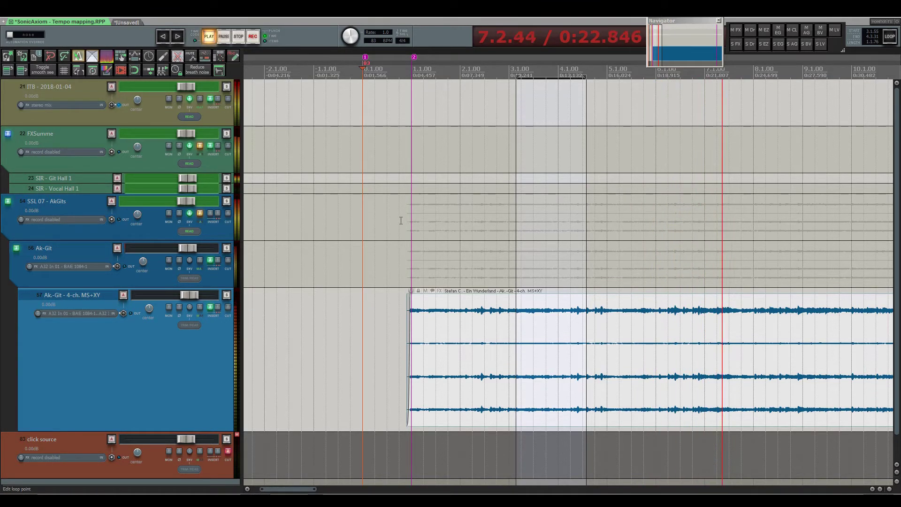
pyautogui.press('space')
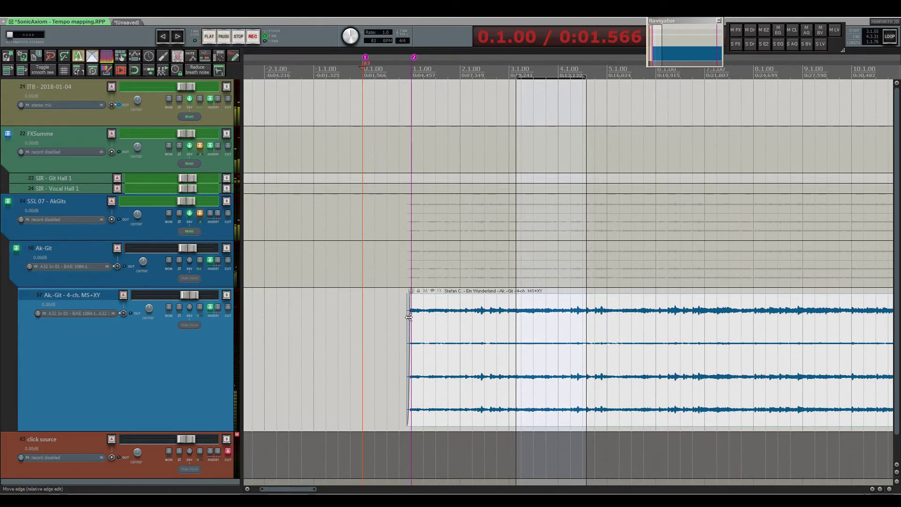
# Step: Zoom in horizontally on the 4-channel guitar item's start around bar 1
pyautogui.scroll(5, 410, 318)
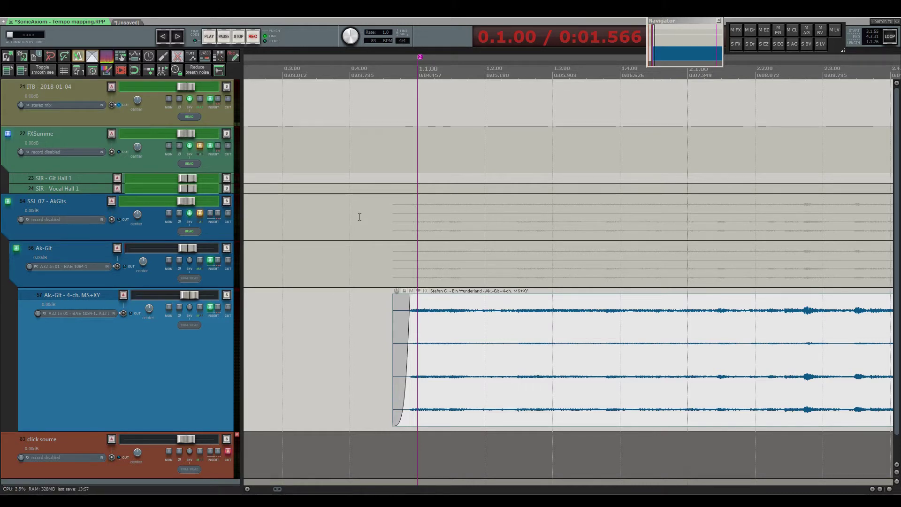
# Step: In the Actions list, find the period key's action: move closest grid line to mouse cursor
pyautogui.click(123, 17)
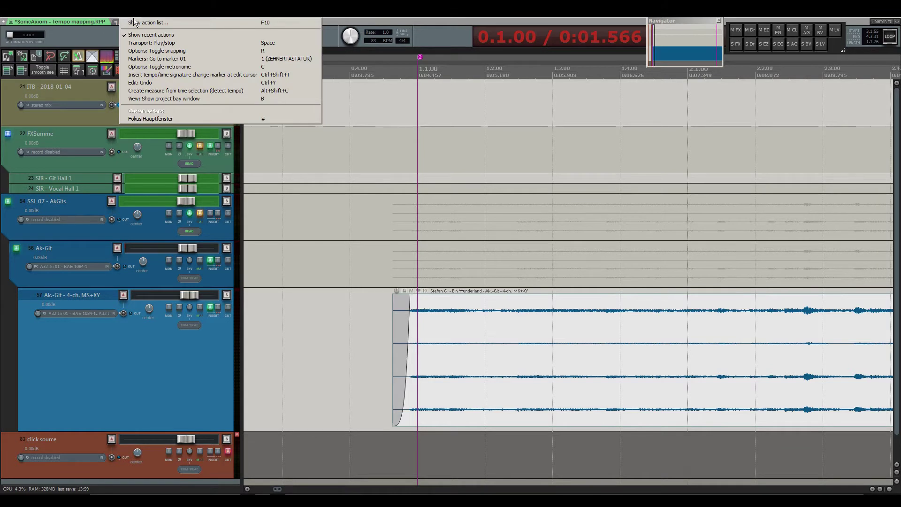
pyautogui.click(134, 22)
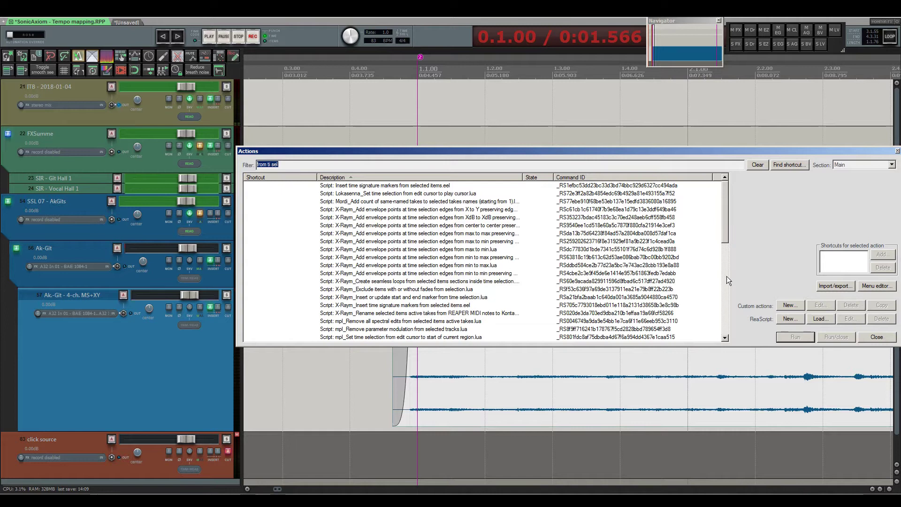
pyautogui.click(786, 165)
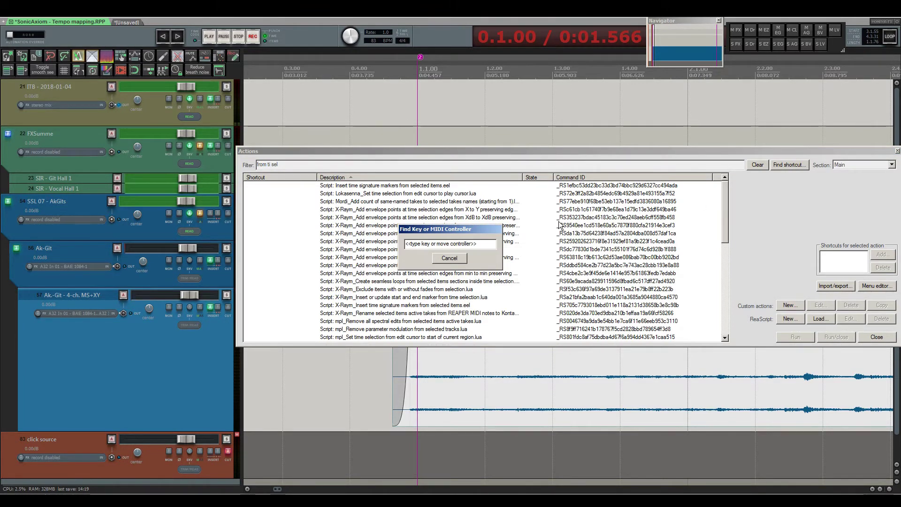
pyautogui.press('.')
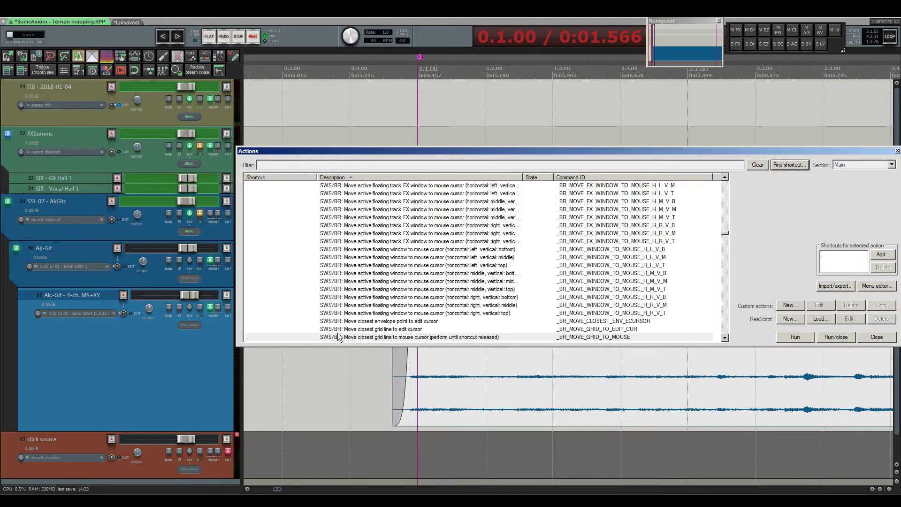
pyautogui.click(338, 337)
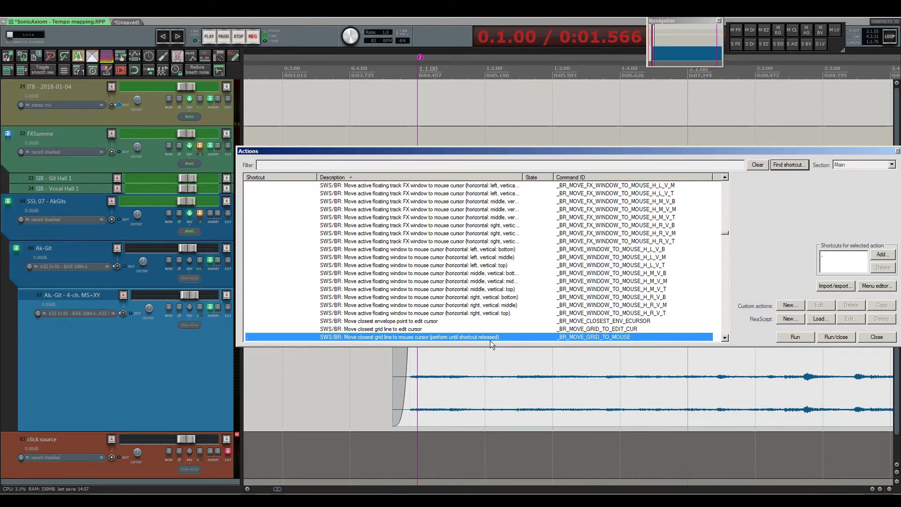
pyautogui.scroll(-1, 516, 292)
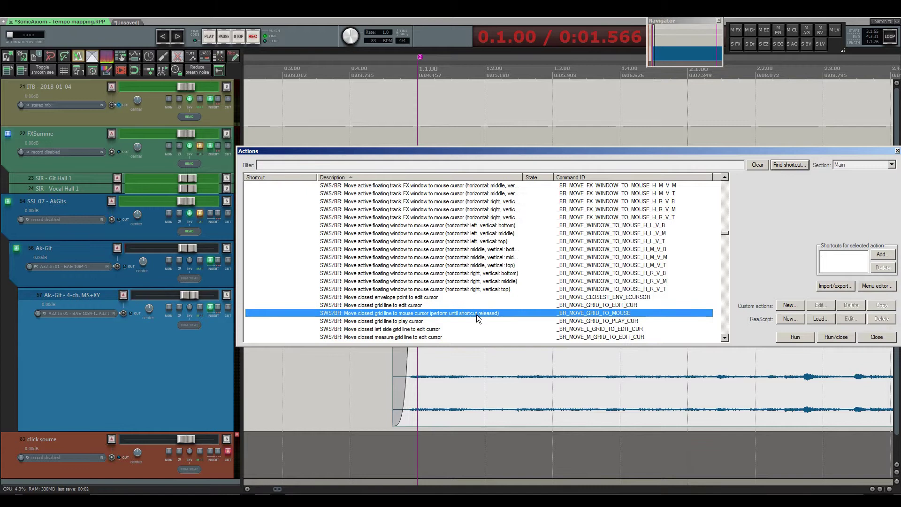
# Step: Look up the T key's action: move closest tempo marker to mouse cursor
pyautogui.click(794, 166)
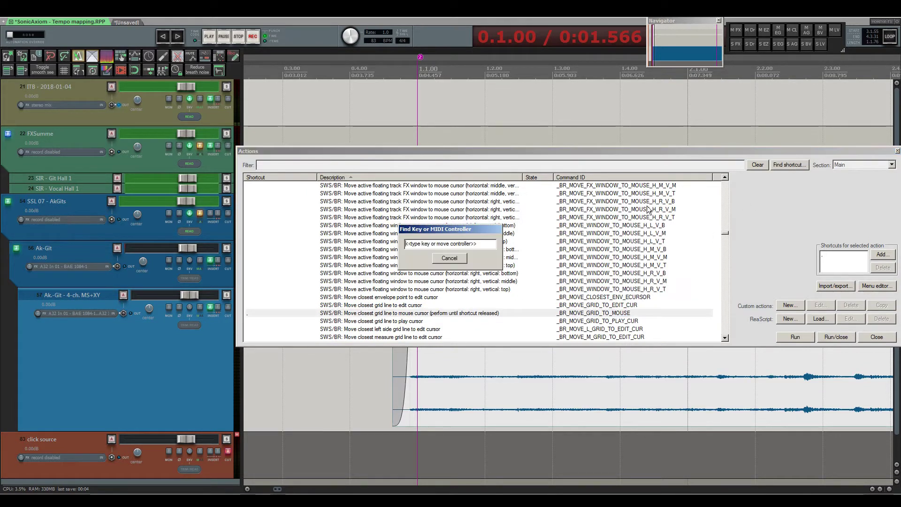
pyautogui.press('t')
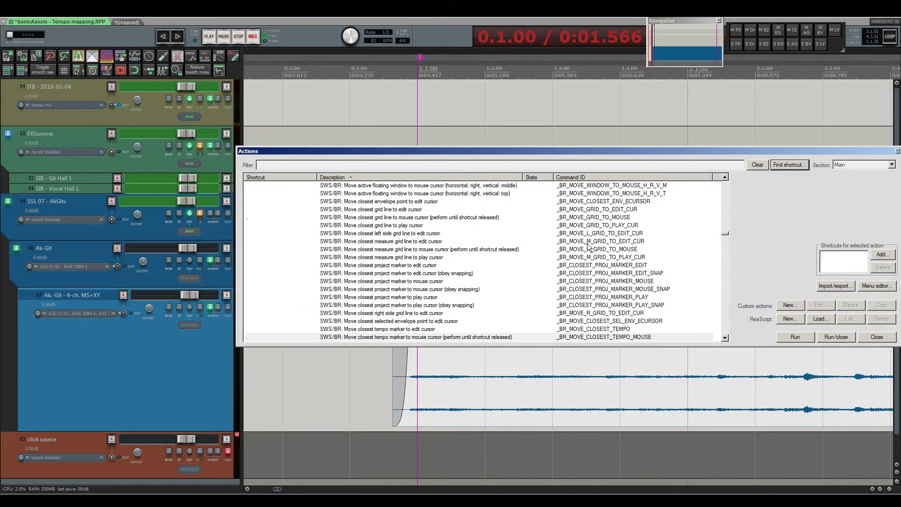
pyautogui.click(337, 339)
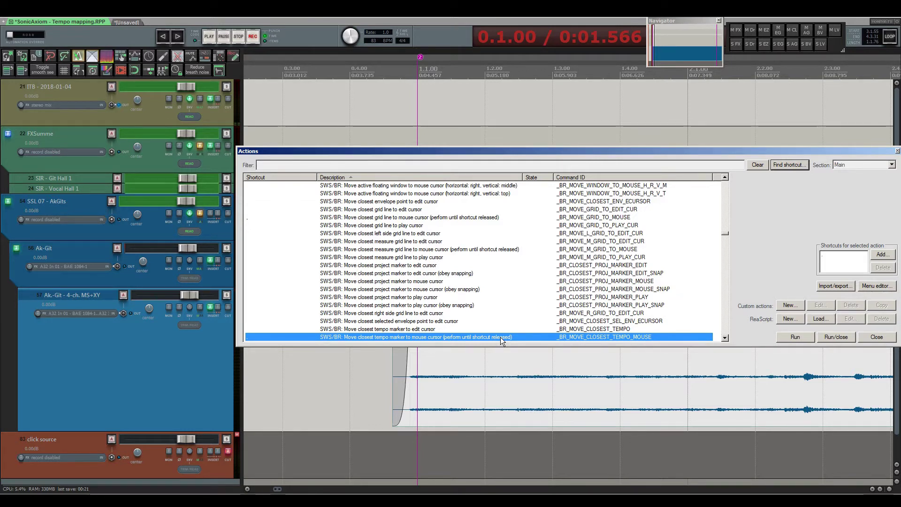
pyautogui.click(387, 218)
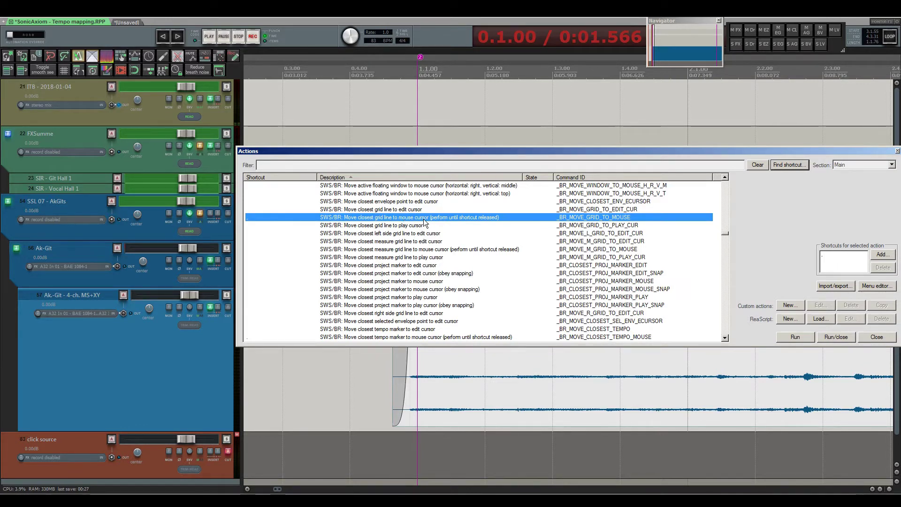
pyautogui.click(395, 337)
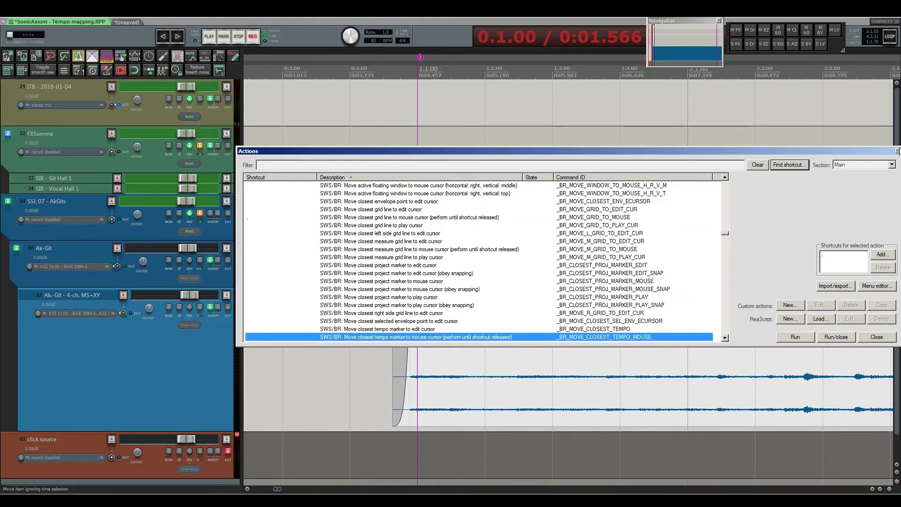
# Step: Close the Actions list and nudge the guitar item later, to about 0.4.63
pyautogui.click(898, 151)
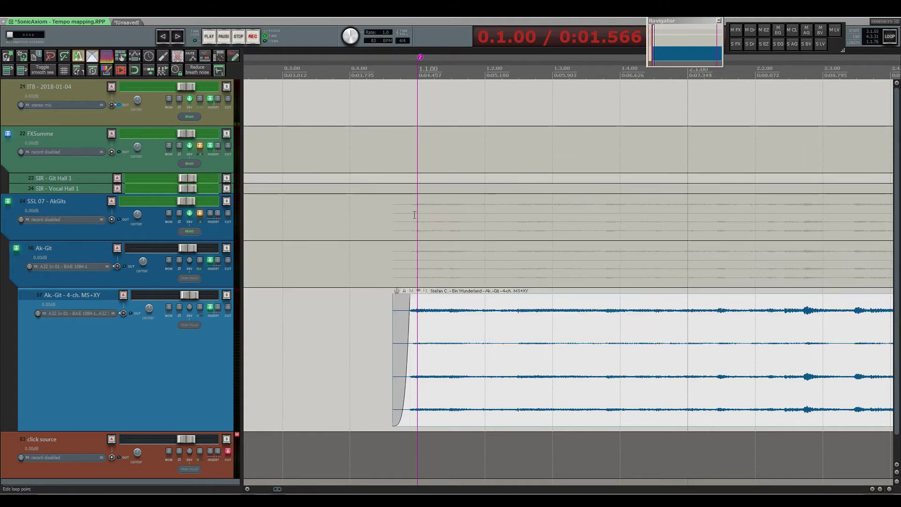
pyautogui.scroll(4, 415, 215)
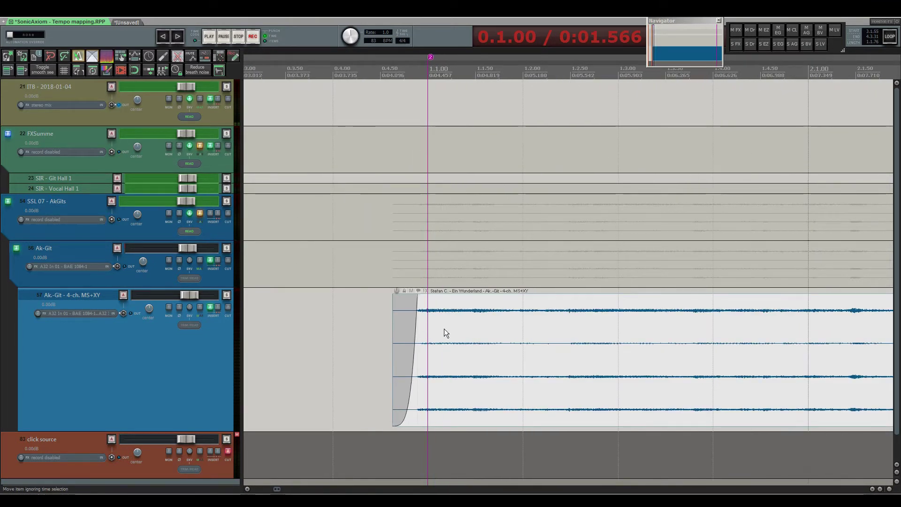
pyautogui.scroll(2, 444, 328)
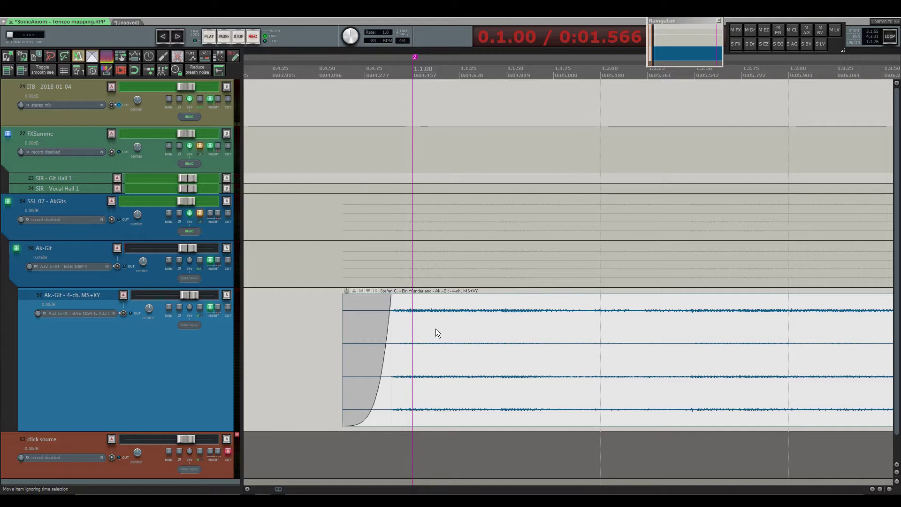
pyautogui.moveTo(426, 320); pyautogui.dragTo(442, 332)
pyautogui.scroll(-3, 441, 332)
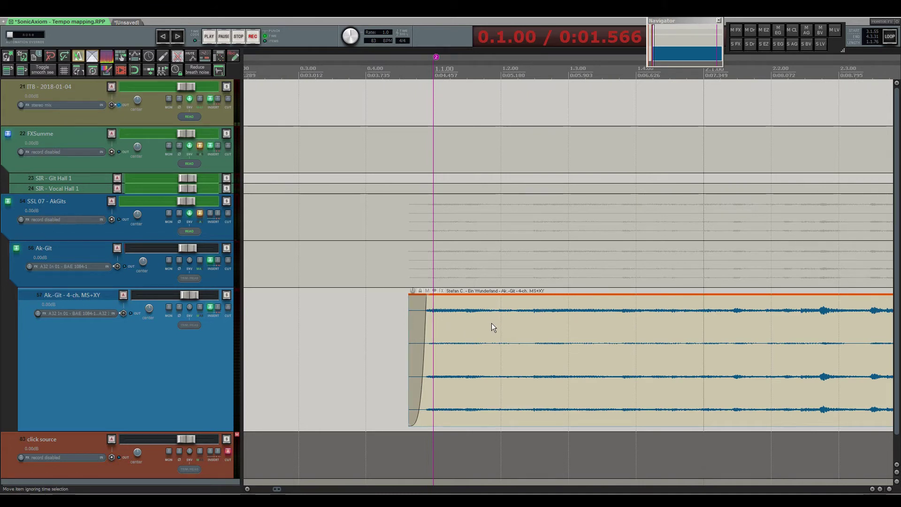
pyautogui.scroll(-2, 438, 332)
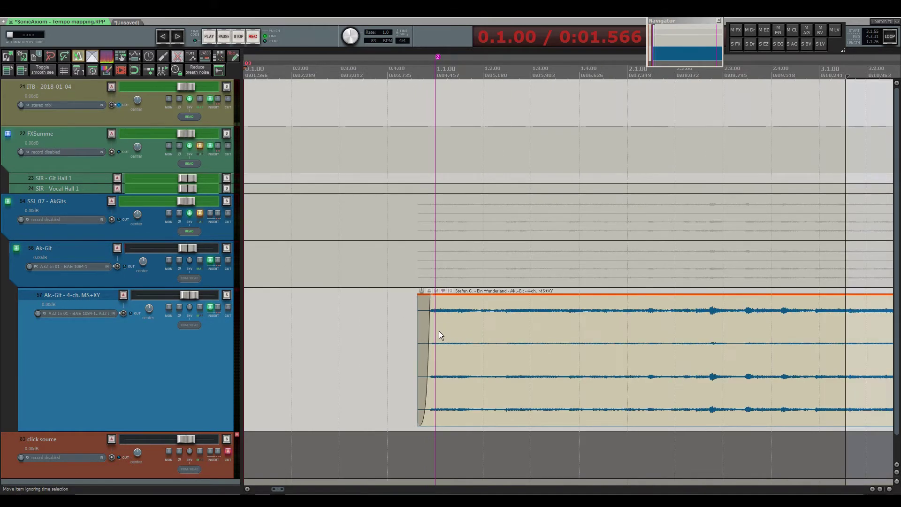
# Step: Shift the guitar item slightly right and insert a tempo marker at bar 1.1.00
pyautogui.scroll(6, 438, 332)
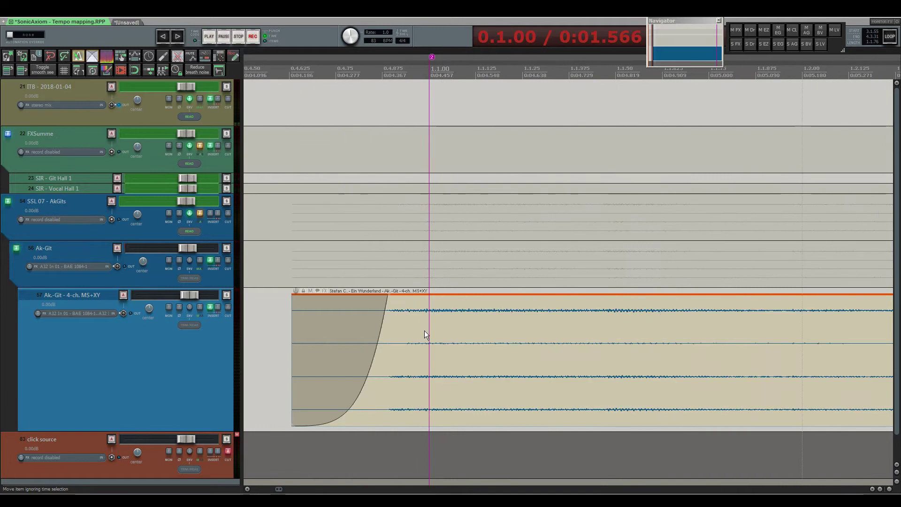
pyautogui.moveTo(427, 332)
pyautogui.mouseDown()
pyautogui.moveTo(446, 335)
pyautogui.moveTo(441, 329)
pyautogui.mouseUp()
pyautogui.click(429, 331)
pyautogui.hotkey('shift', 'c')
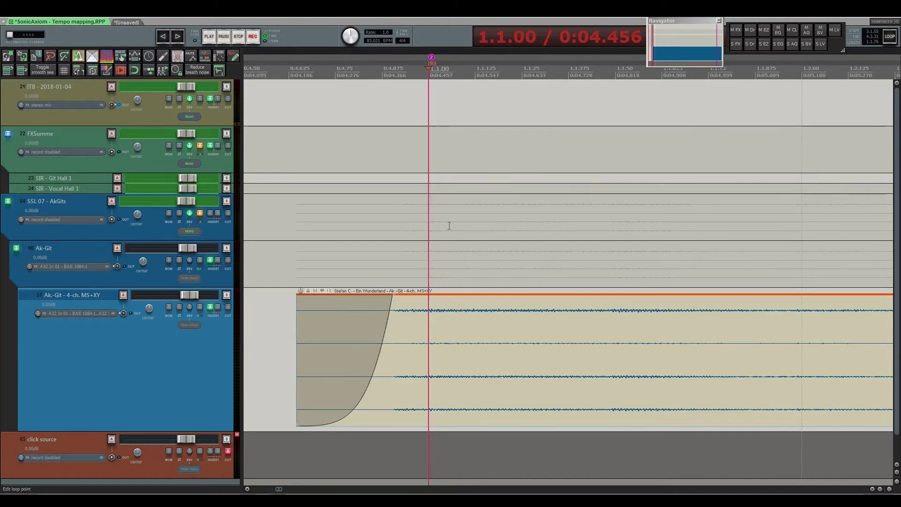
# Step: Check the alignment by playback, then add a tempo marker at the bar 2 downbeat
pyautogui.scroll(-4, 423, 254)
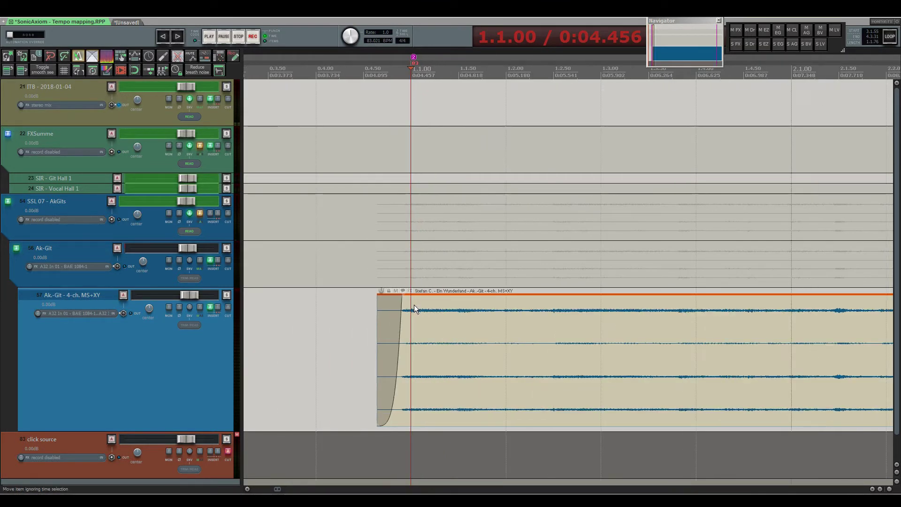
pyautogui.press('space')
pyautogui.scroll(2, 556, 322)
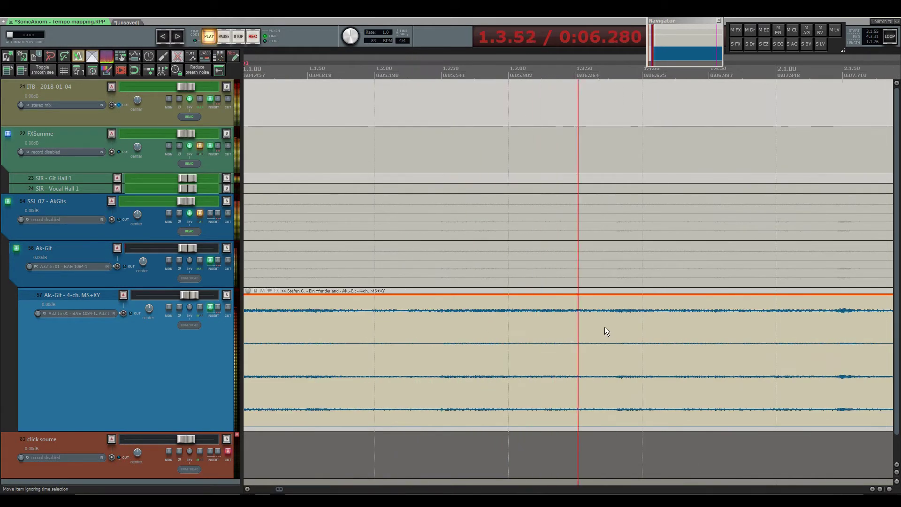
pyautogui.press('space')
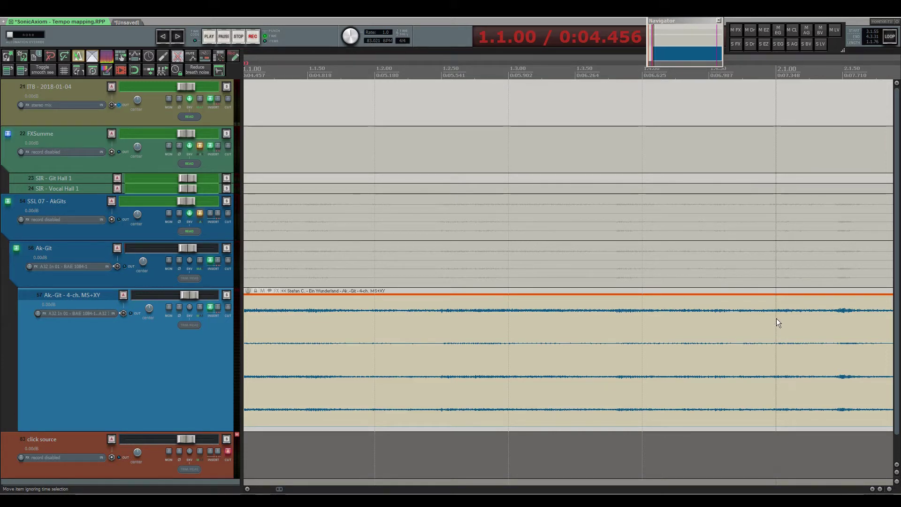
pyautogui.hotkey('shift', 'c')
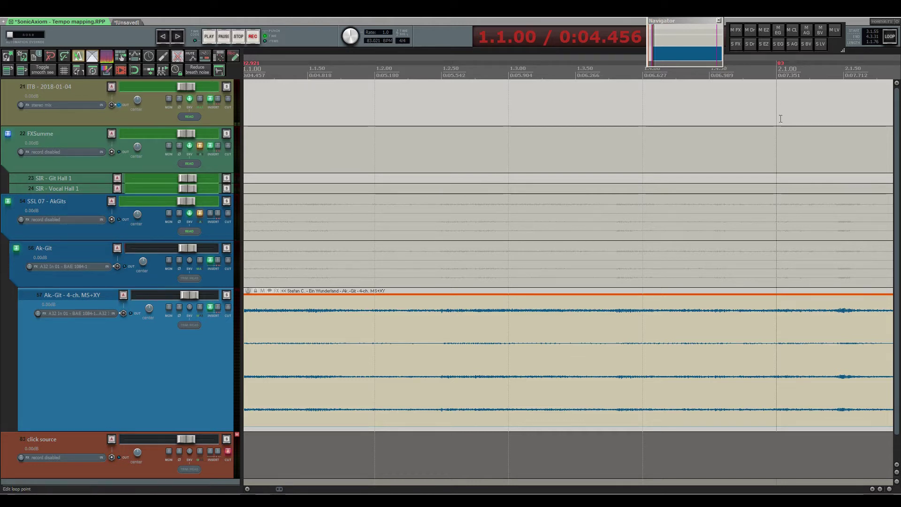
pyautogui.scroll(-2, 760, 225)
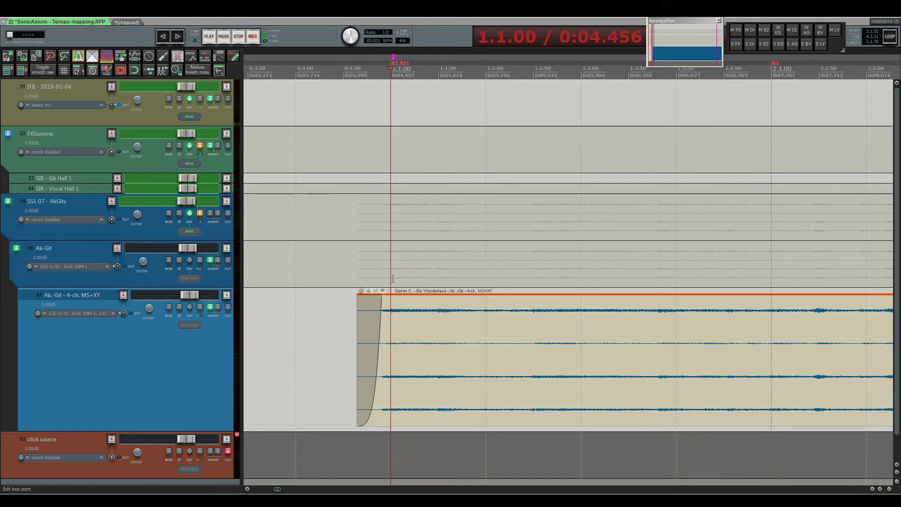
pyautogui.click(727, 256)
pyautogui.scroll(-2, 505, 250)
pyautogui.scroll(1, 516, 272)
pyautogui.scroll(-1, 561, 276)
pyautogui.scroll(1, 617, 273)
pyautogui.press('space')
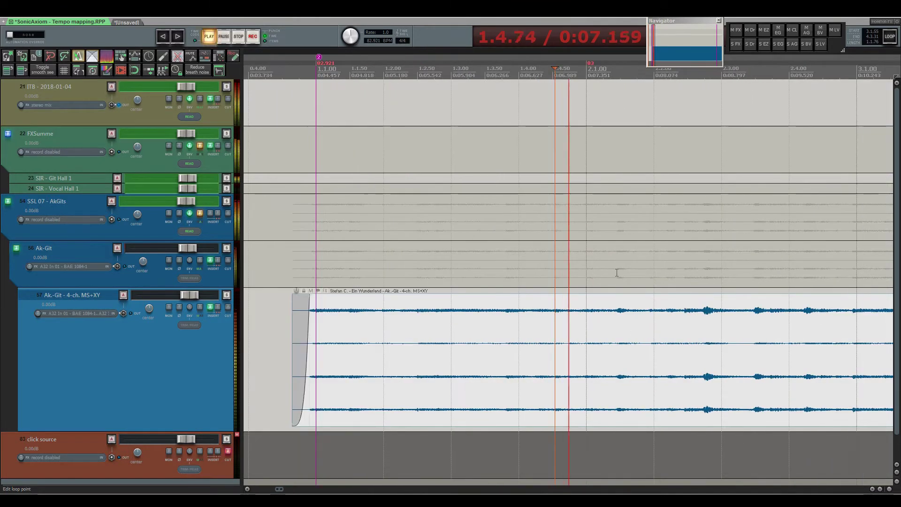
pyautogui.scroll(-2, 452, 314)
pyautogui.scroll(4, 656, 332)
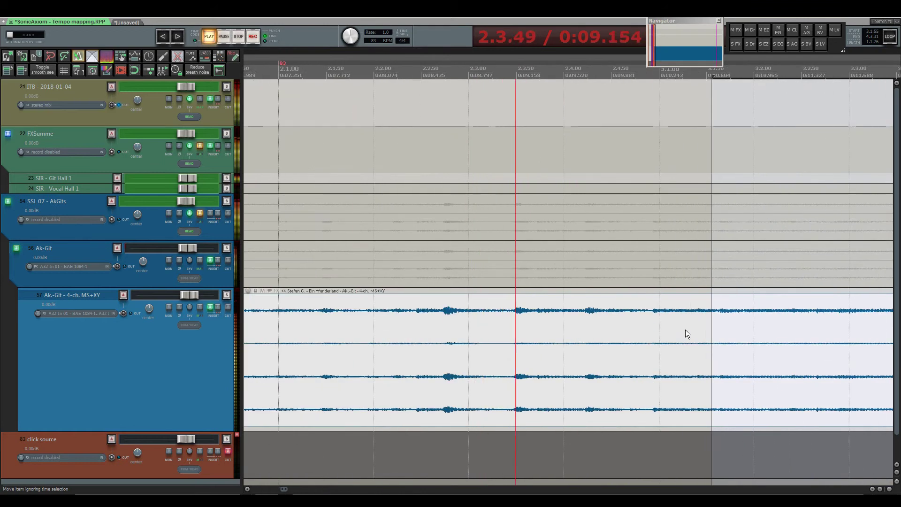
pyautogui.press('space')
pyautogui.click(654, 324)
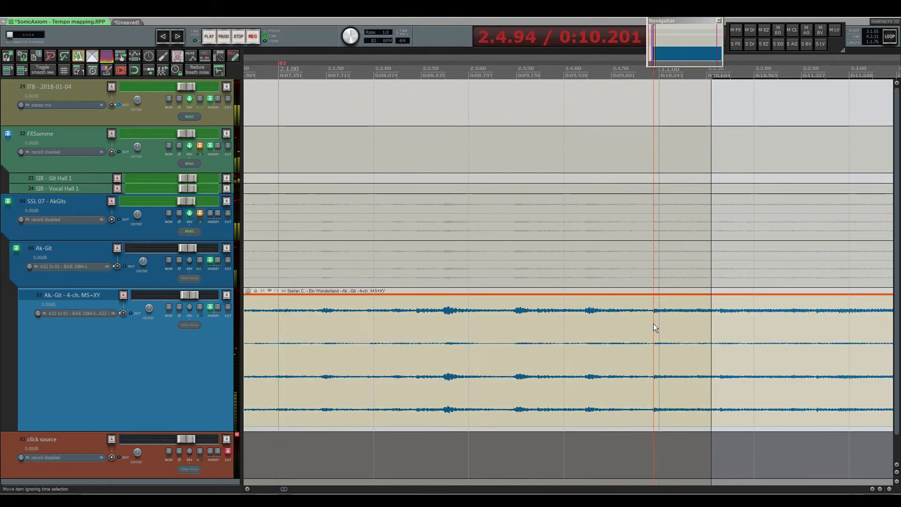
pyautogui.scroll(2, 654, 324)
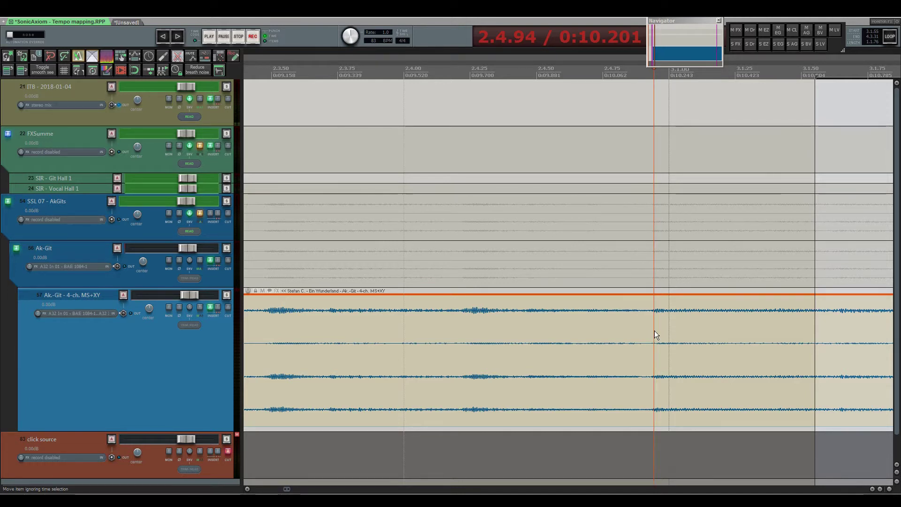
pyautogui.moveTo(655, 331); pyautogui.dragTo(644, 331)
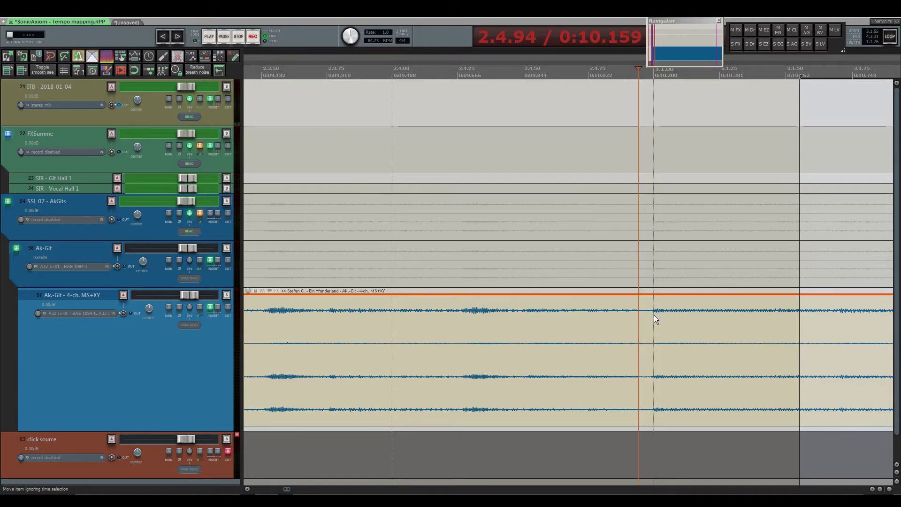
pyautogui.scroll(-2, 644, 318)
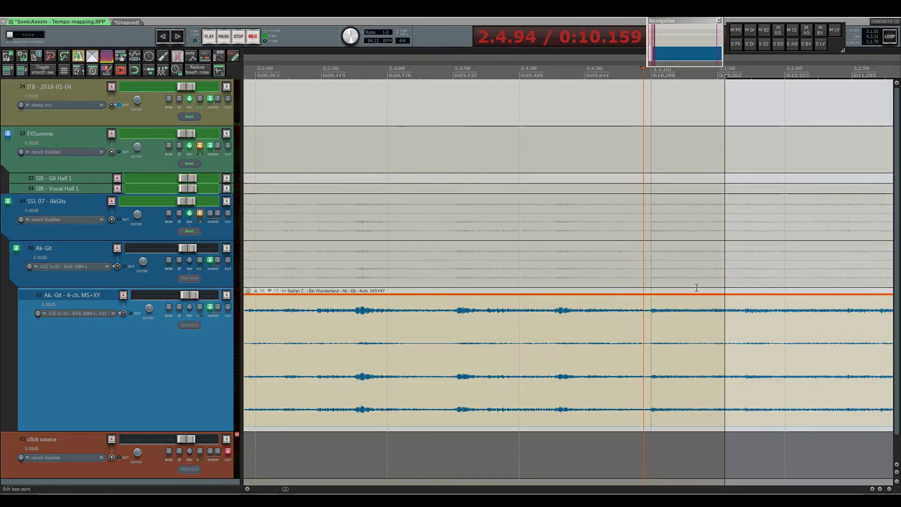
pyautogui.scroll(2, 775, 252)
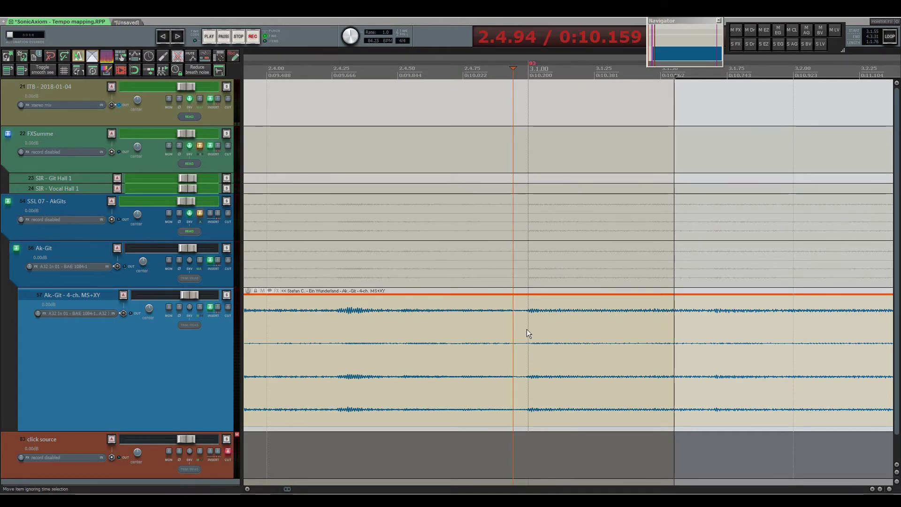
pyautogui.scroll(-2, 531, 331)
pyautogui.scroll(-2, 532, 332)
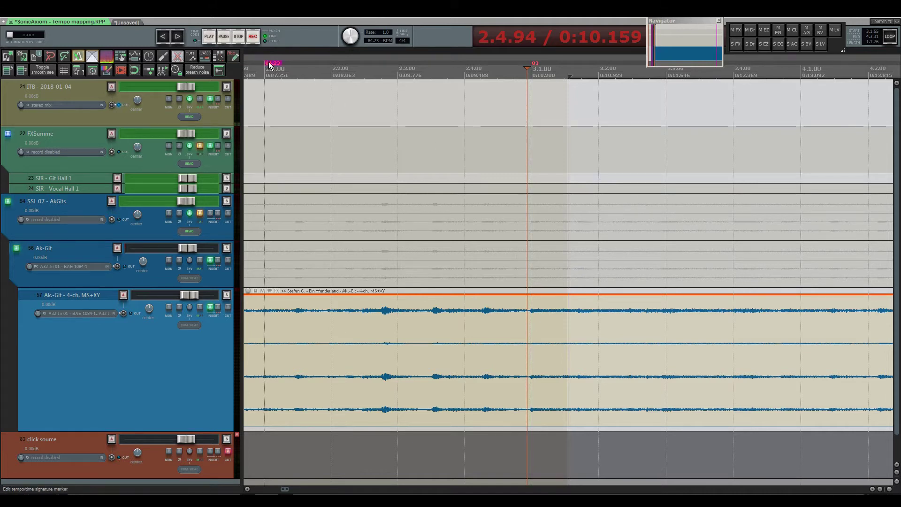
# Step: Play the guitar from just before bar 3 to listen for the downbeats
pyautogui.hscroll(1, 494, 181)
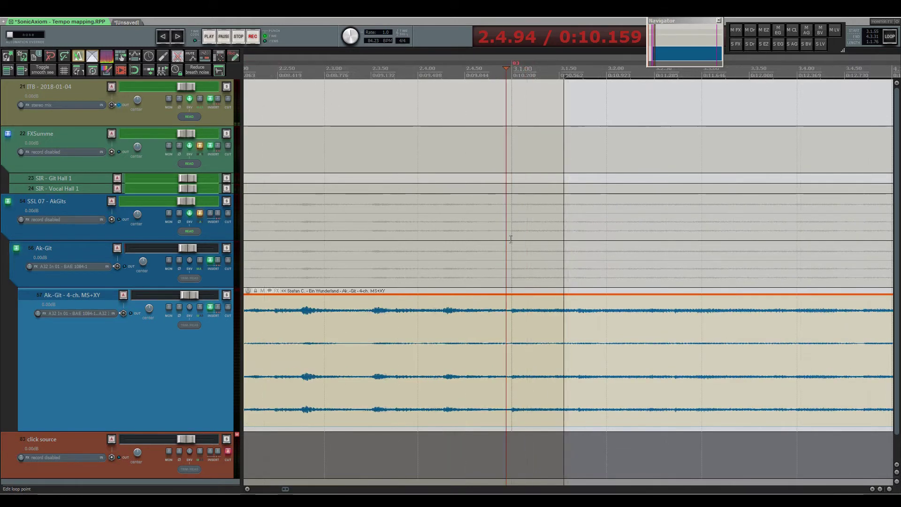
pyautogui.click(483, 251)
pyautogui.scroll(1, 469, 258)
pyautogui.press('space')
pyautogui.scroll(-3, 411, 309)
pyautogui.scroll(2, 588, 277)
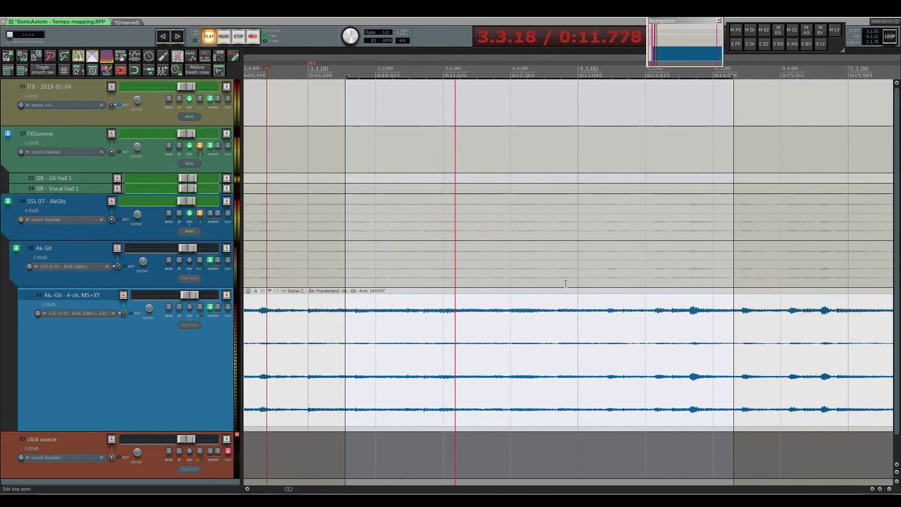
pyautogui.press('space')
# Step: Locate the bar 4 downbeat by playback and insert a tempo marker there, giving 83.914 BPM
pyautogui.click(550, 316)
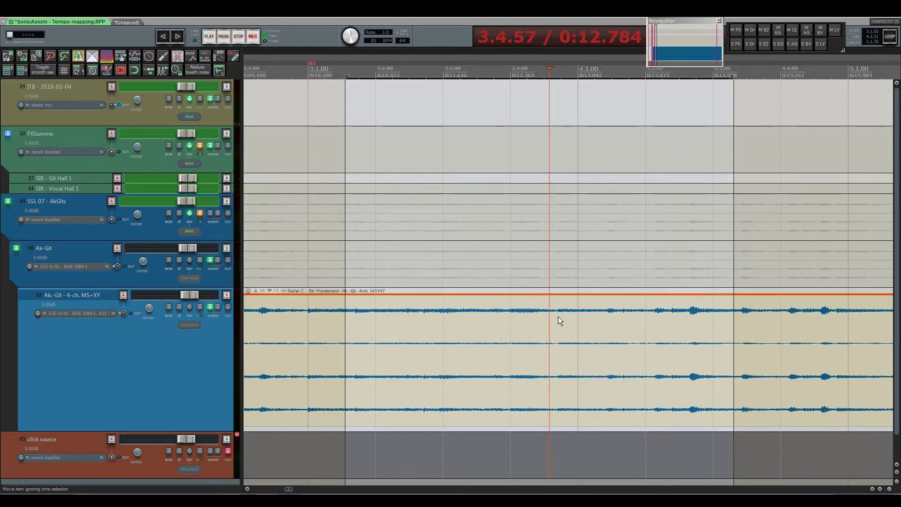
pyautogui.scroll(2, 557, 313)
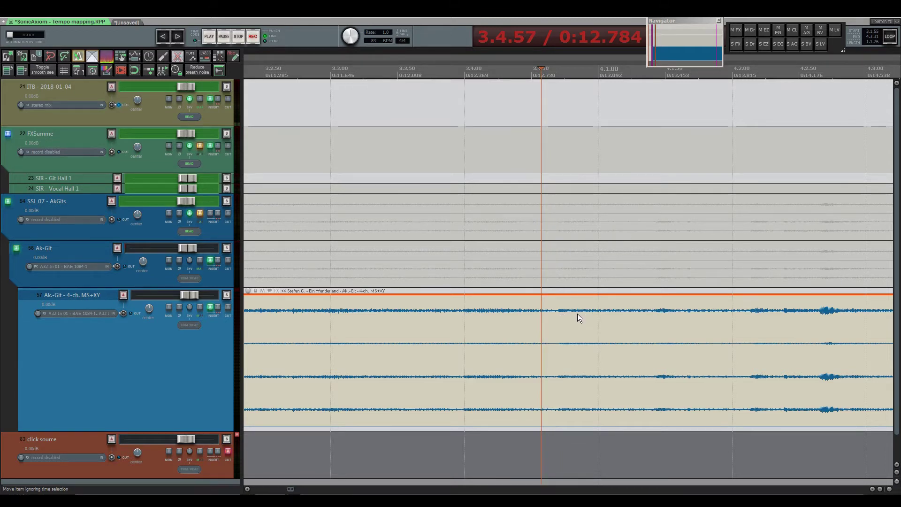
pyautogui.click(478, 323)
pyautogui.press('space')
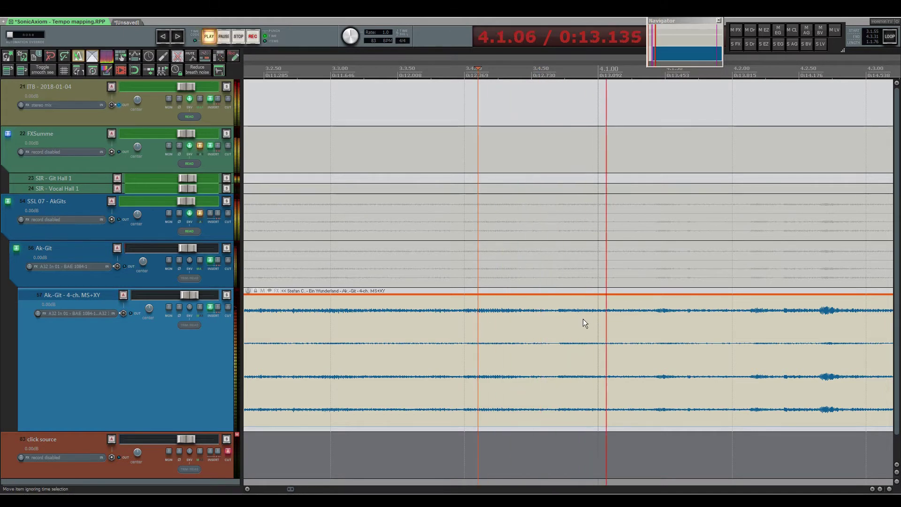
pyautogui.press('space')
pyautogui.click(482, 317)
pyautogui.press('space')
pyautogui.press('space')
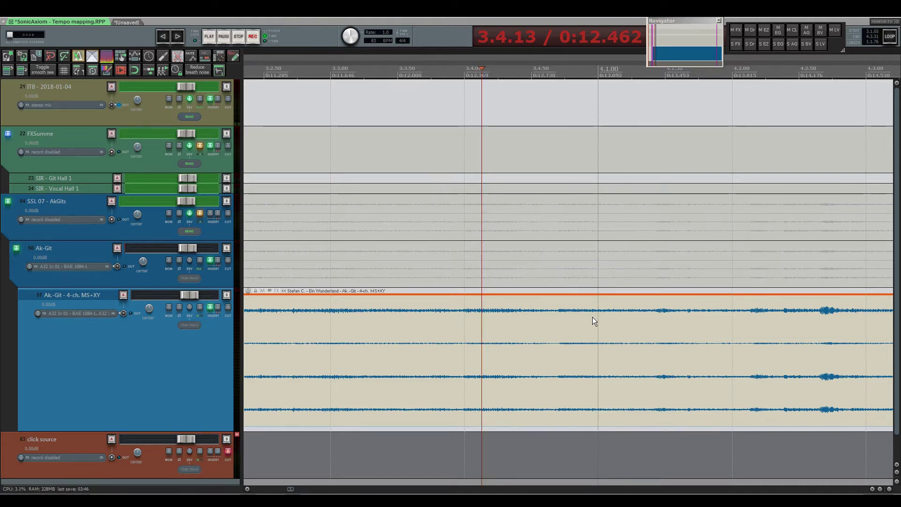
pyautogui.hotkey('shift', 'c')
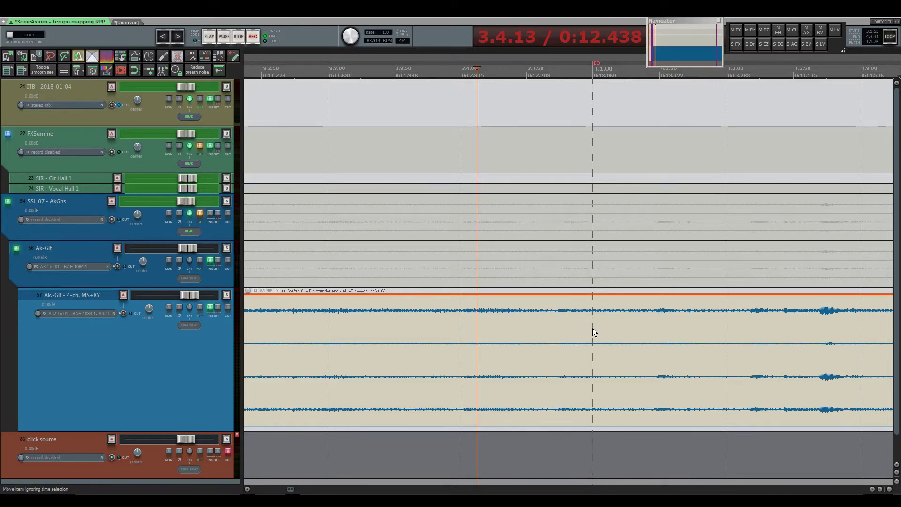
# Step: Pull the bar 4 grid line earlier and replay the passage into bar 4 from 3.4.41
pyautogui.scroll(2, 594, 333)
pyautogui.scroll(-1, 595, 333)
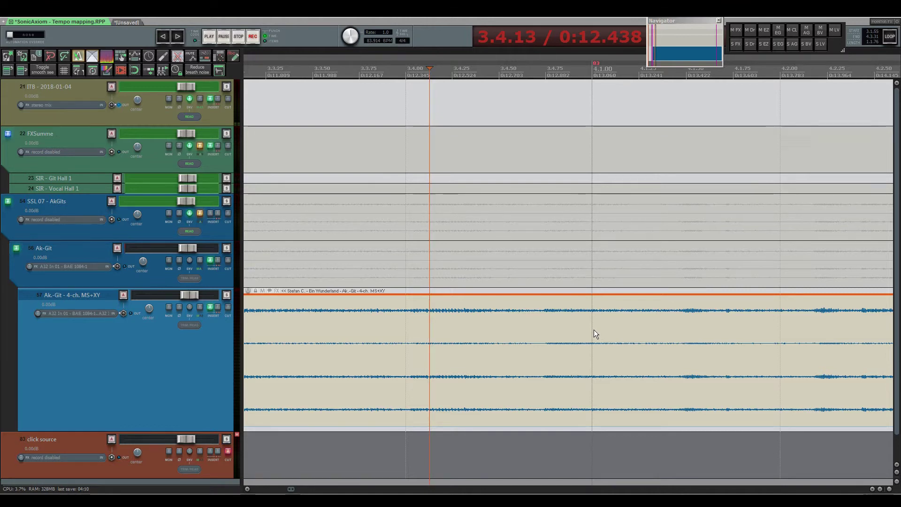
pyautogui.moveTo(593, 330)
pyautogui.mouseDown()
pyautogui.moveTo(575, 329)
pyautogui.moveTo(624, 330)
pyautogui.moveTo(563, 328)
pyautogui.moveTo(593, 331)
pyautogui.moveTo(580, 331)
pyautogui.mouseUp()
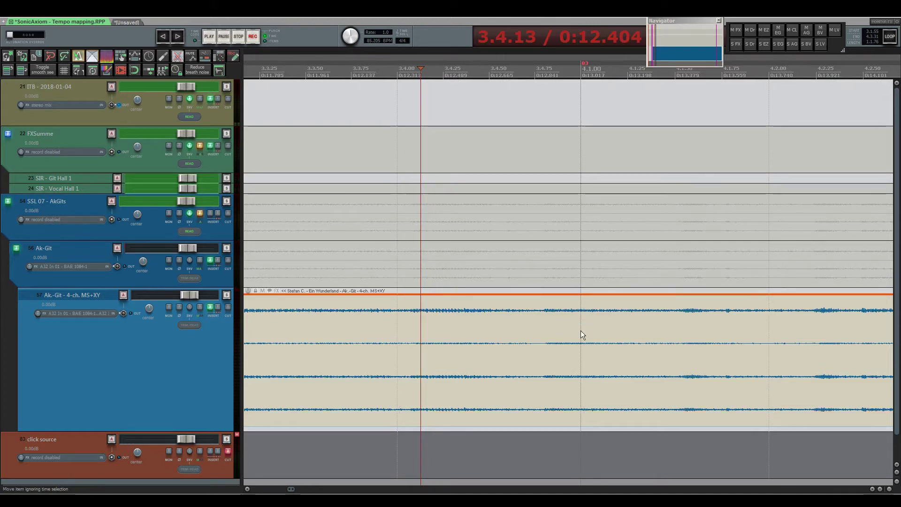
pyautogui.click(472, 326)
pyautogui.press('space')
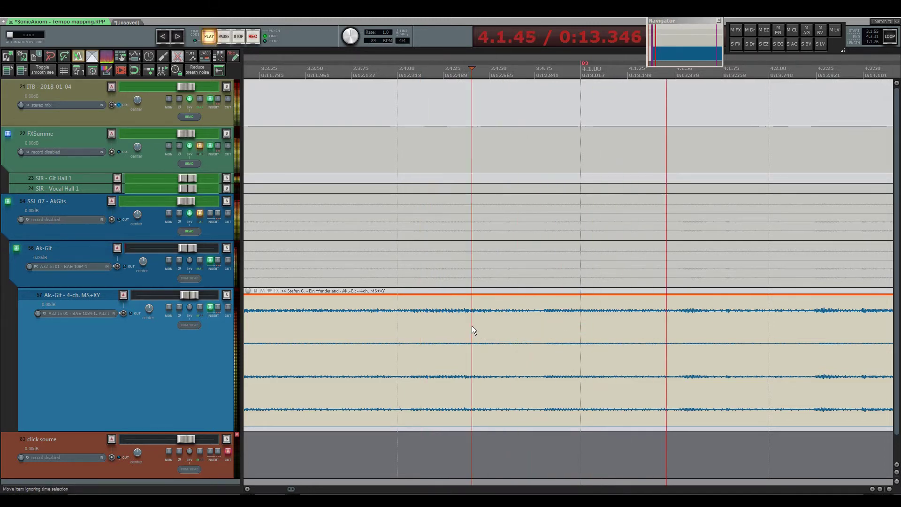
pyautogui.press('space')
pyautogui.press('space')
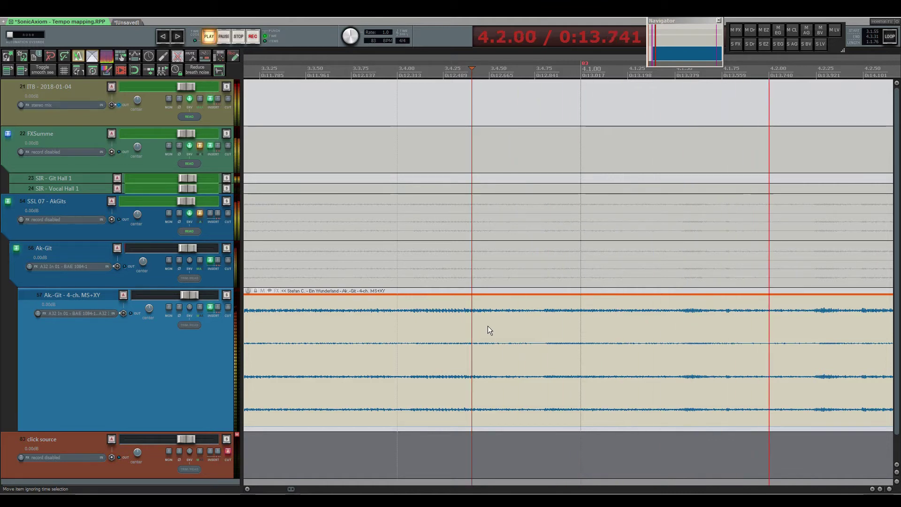
pyautogui.press('space')
pyautogui.press('space')
pyautogui.press('space')
pyautogui.press('space')
pyautogui.press('space')
# Step: Nudge the bar 4 grid line, raising the tempo at the 84.77 marker, and play back to check
pyautogui.moveTo(586, 320); pyautogui.dragTo(585, 320)
pyautogui.scroll(-3, 585, 320)
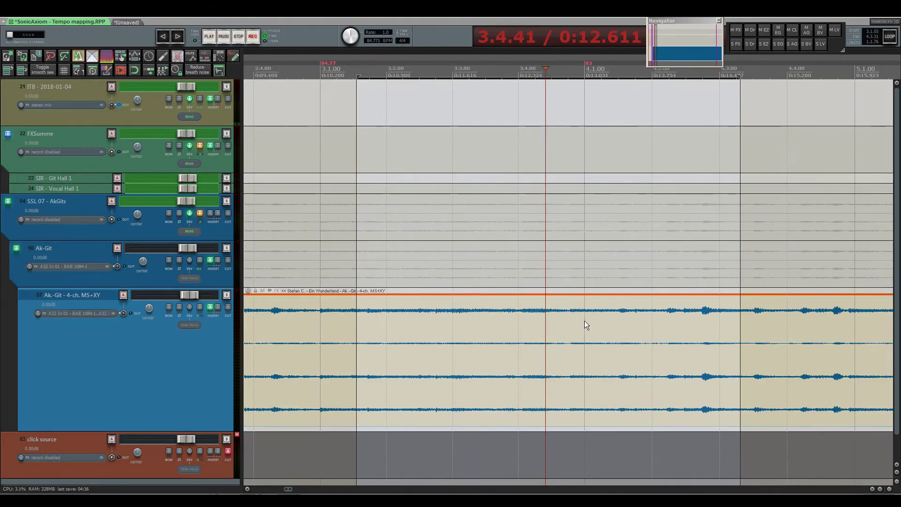
pyautogui.scroll(-2, 585, 320)
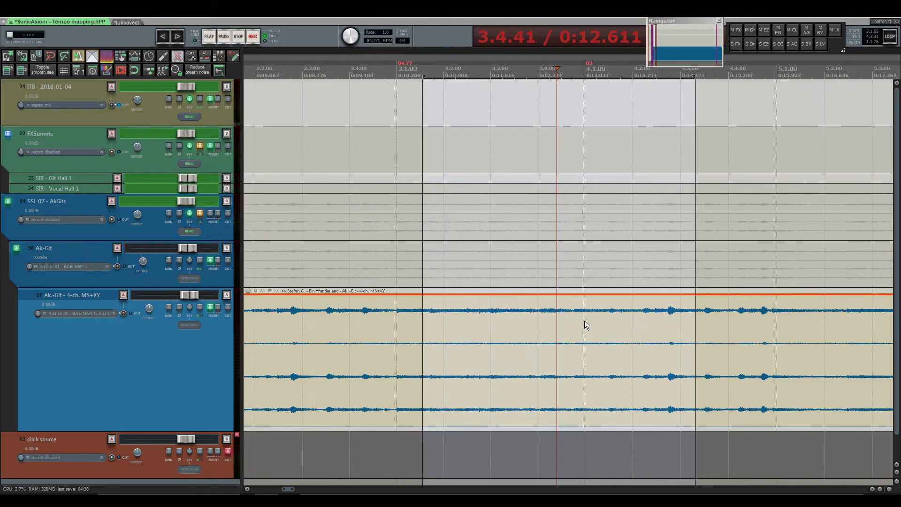
pyautogui.scroll(-2, 584, 320)
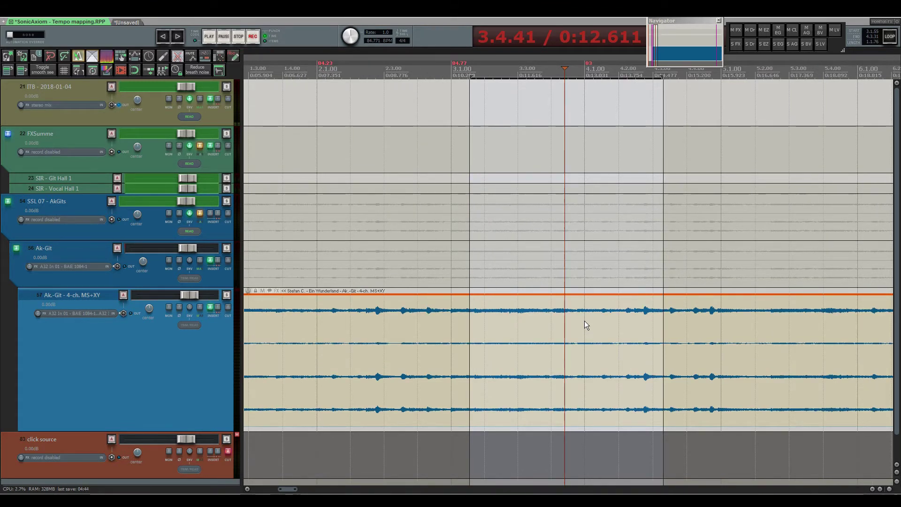
pyautogui.moveTo(584, 321); pyautogui.dragTo(581, 319)
pyautogui.press('space')
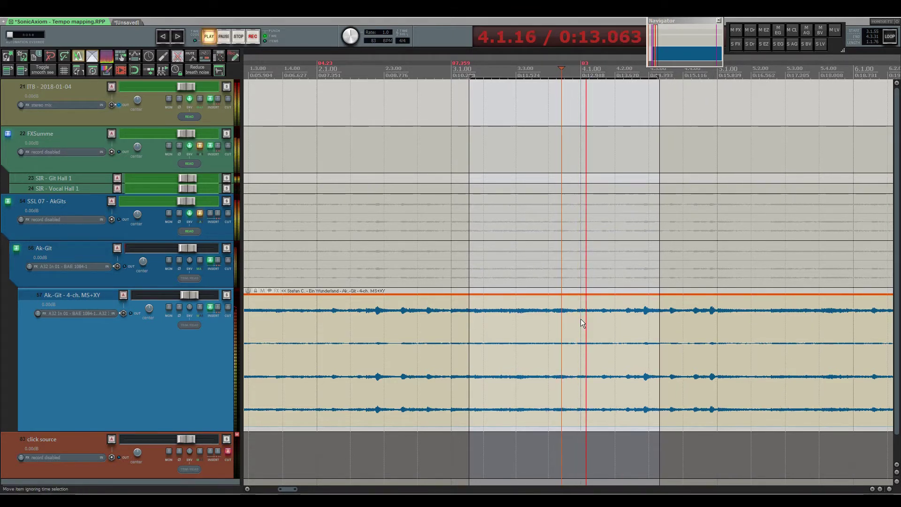
pyautogui.press('space')
# Step: Settle the tempo at 85.478 BPM so bar 4 lands on the guitar downbeat, and verify
pyautogui.scroll(6, 581, 319)
pyautogui.press('space')
pyautogui.press('space')
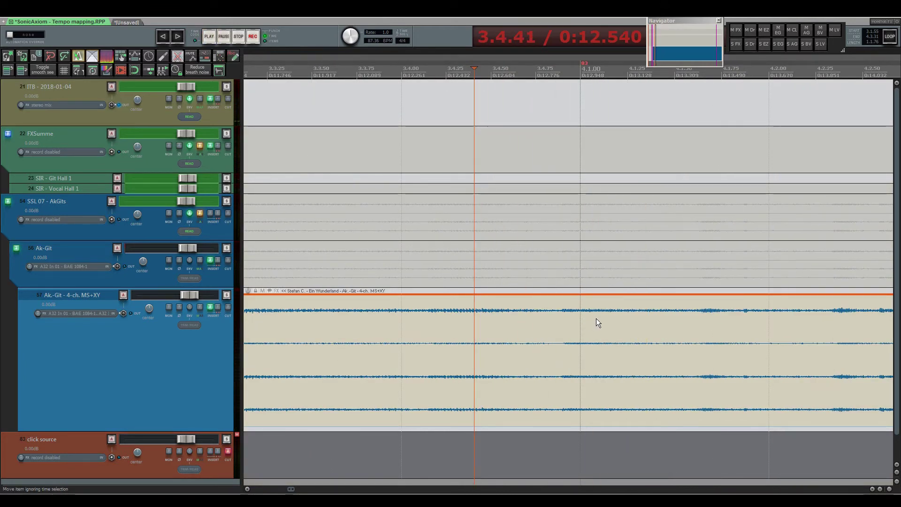
pyautogui.click(596, 319)
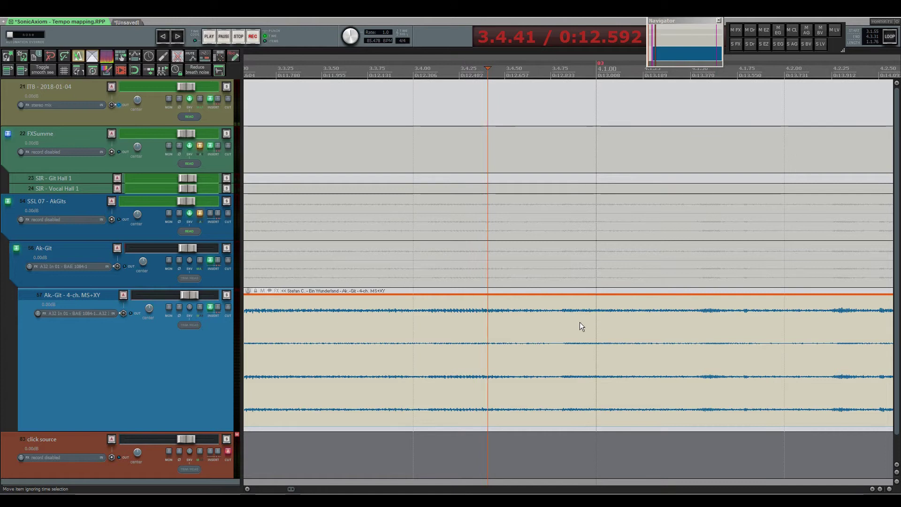
pyautogui.press('space')
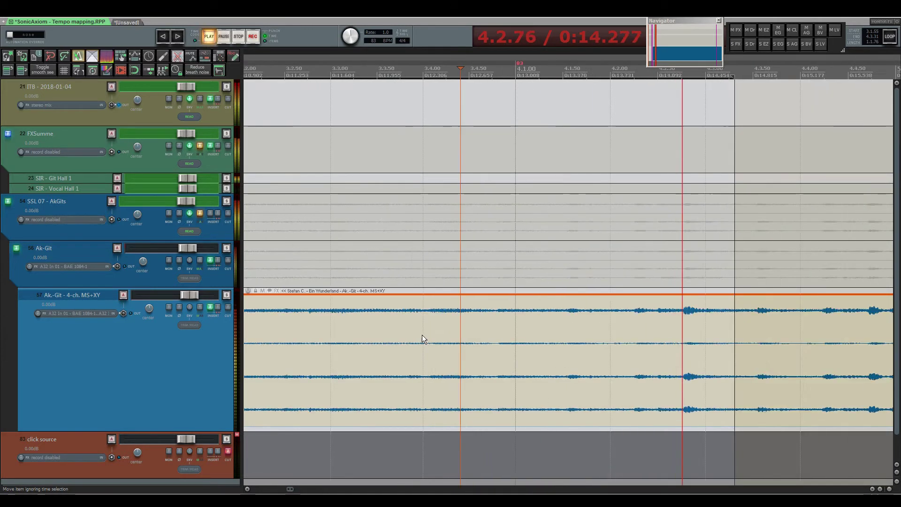
pyautogui.press('space')
# Step: Add an 84.12 BPM tempo marker at the bar 5 downbeat, check it, then return to project start
pyautogui.scroll(2, 490, 324)
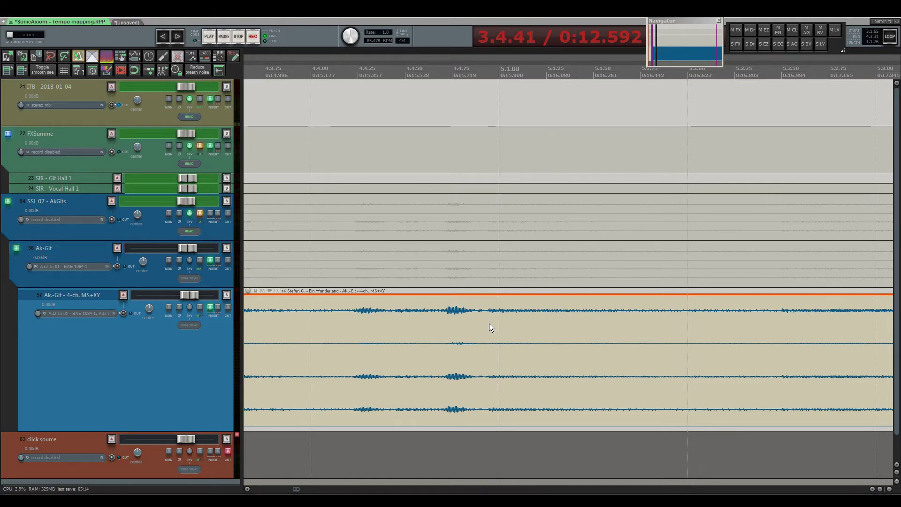
pyautogui.hotkey('shift', 't')
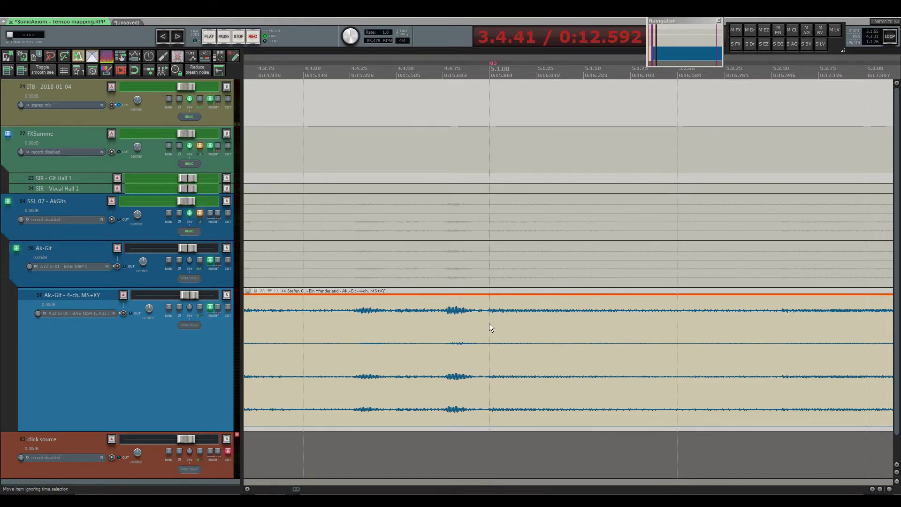
pyautogui.click(408, 331)
pyautogui.press('space')
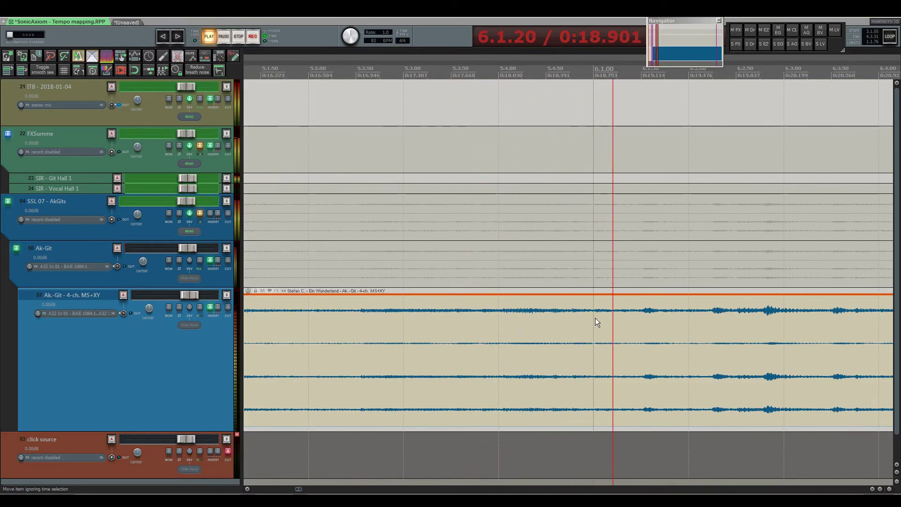
pyautogui.press('space')
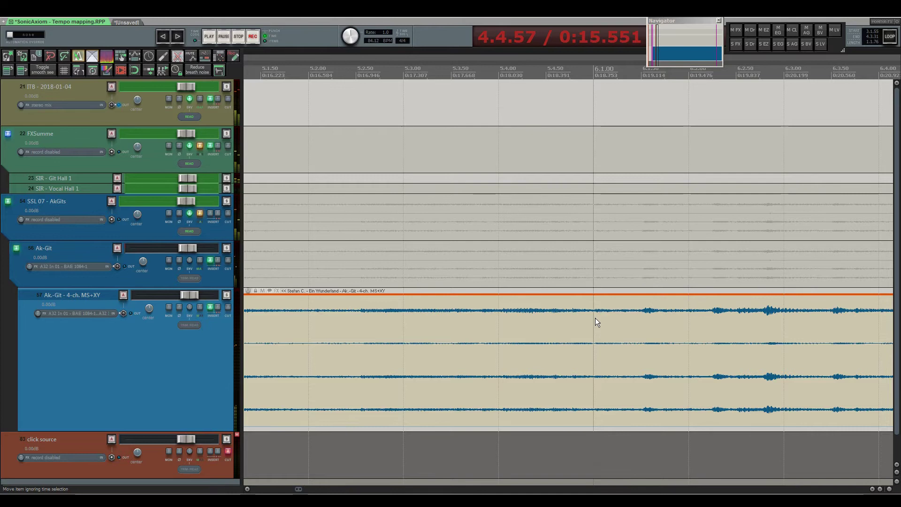
pyautogui.press('Home')
# Step: Play the song from the start, then replay from 3.3.10 to check timing into bar 4
pyautogui.press('space')
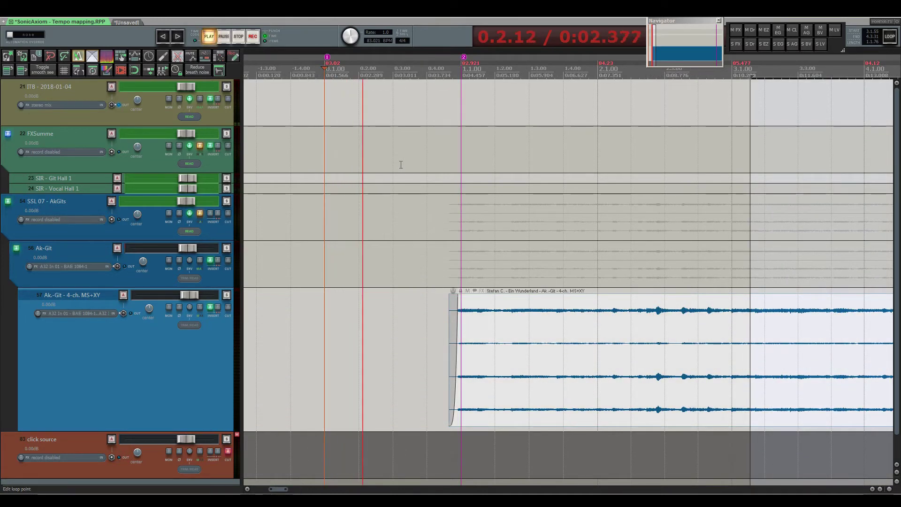
pyautogui.scroll(-4, 392, 181)
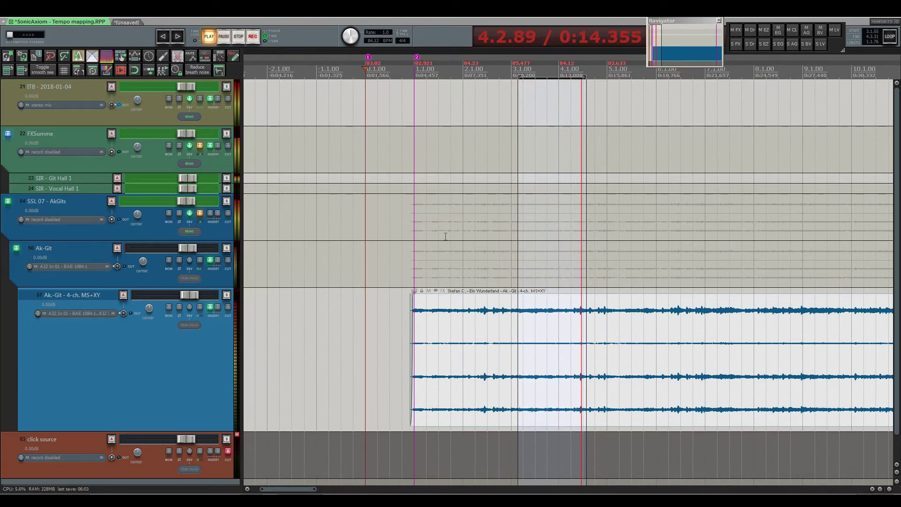
pyautogui.press('space')
pyautogui.click(536, 305)
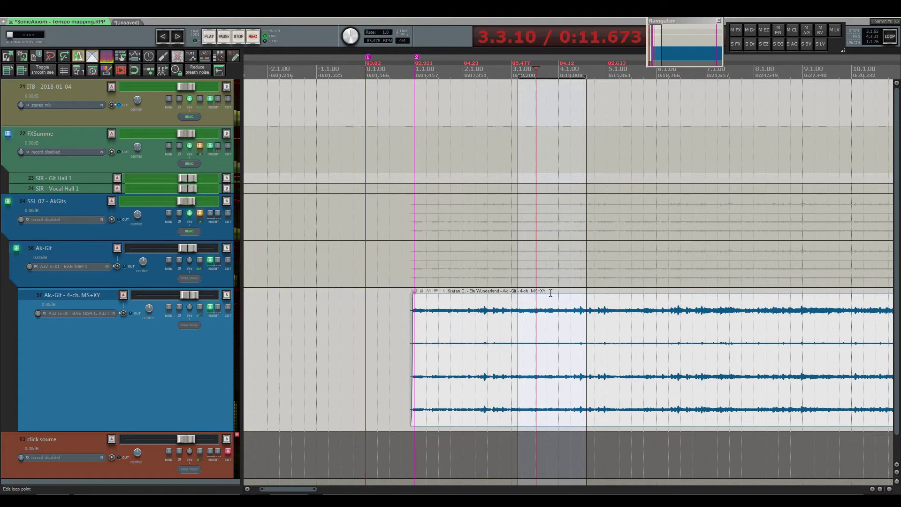
pyautogui.scroll(3, 576, 328)
pyautogui.press('space')
pyautogui.scroll(2, 571, 314)
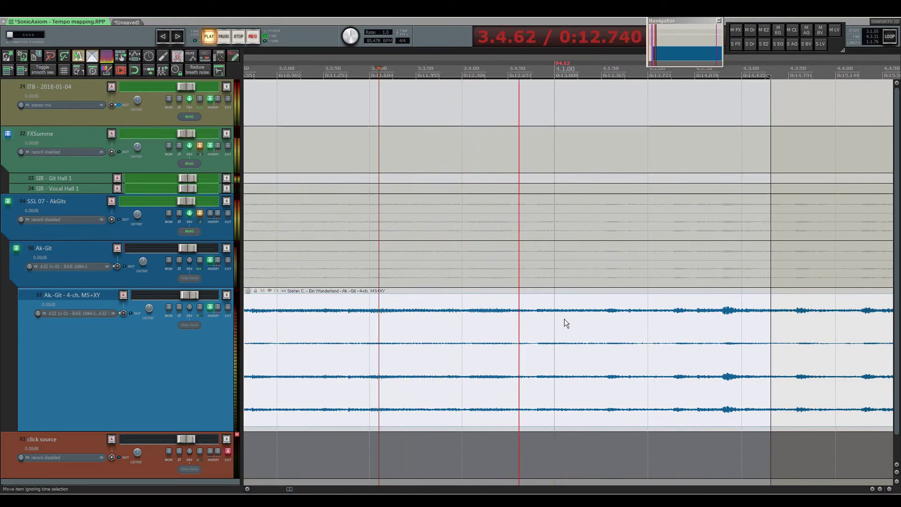
pyautogui.press('space')
pyautogui.press('space')
pyautogui.press('space')
pyautogui.scroll(2, 558, 321)
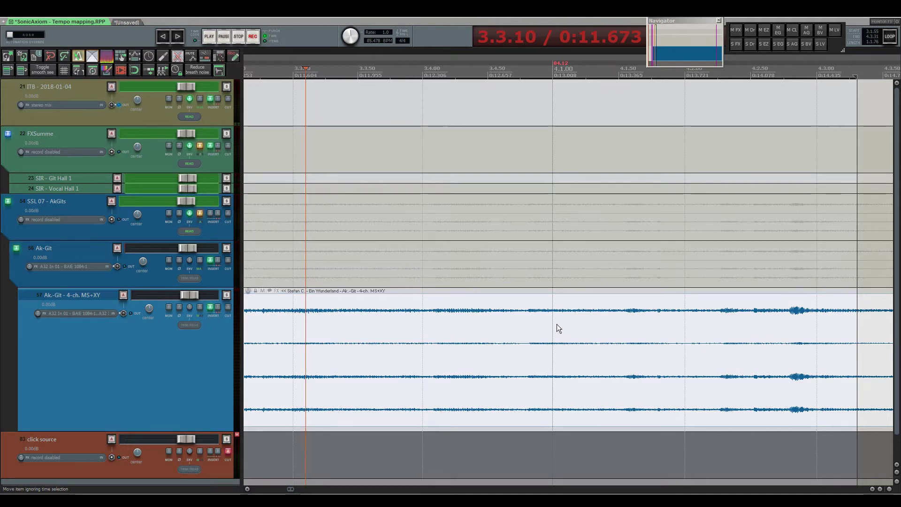
# Step: Stretch the tempo so bar 4 meets the guitar downbeat, check playback, and reposition the overview panel
pyautogui.moveTo(557, 325); pyautogui.dragTo(562, 324)
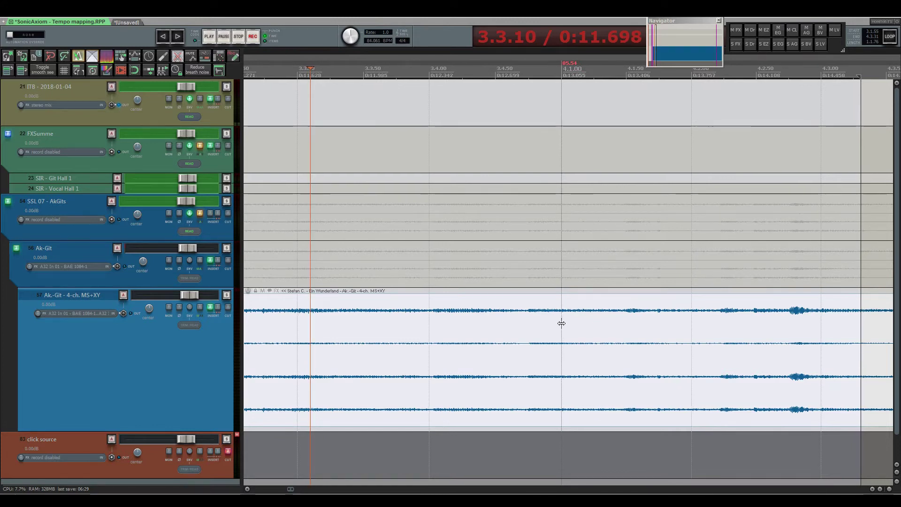
pyautogui.press('space')
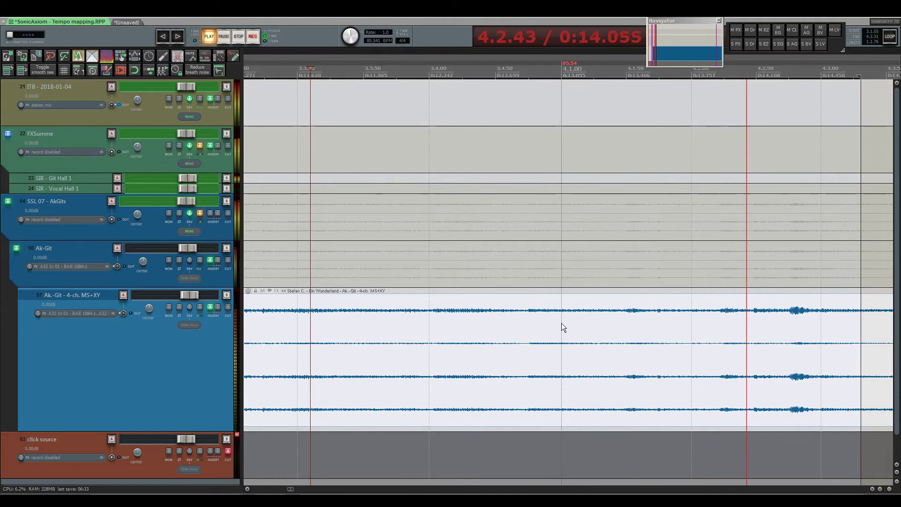
pyautogui.scroll(-4, 500, 335)
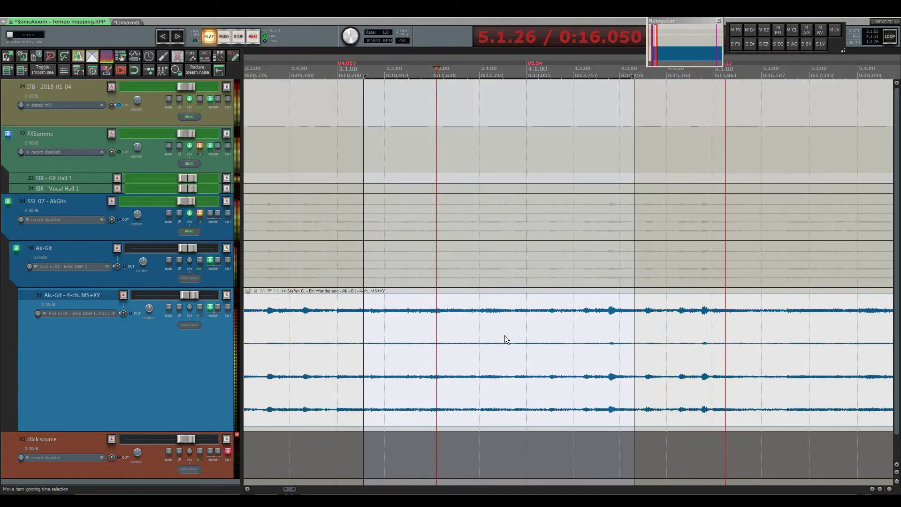
pyautogui.press('space')
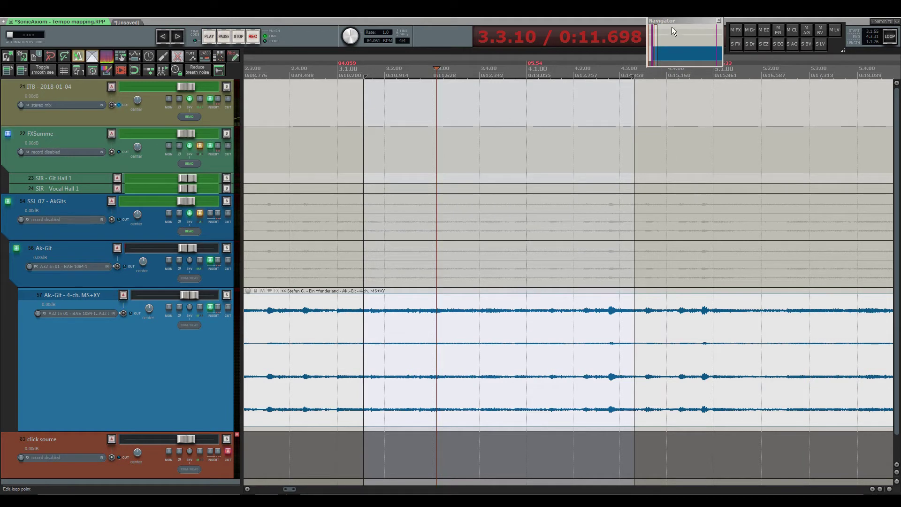
pyautogui.moveTo(675, 19); pyautogui.dragTo(666, 16)
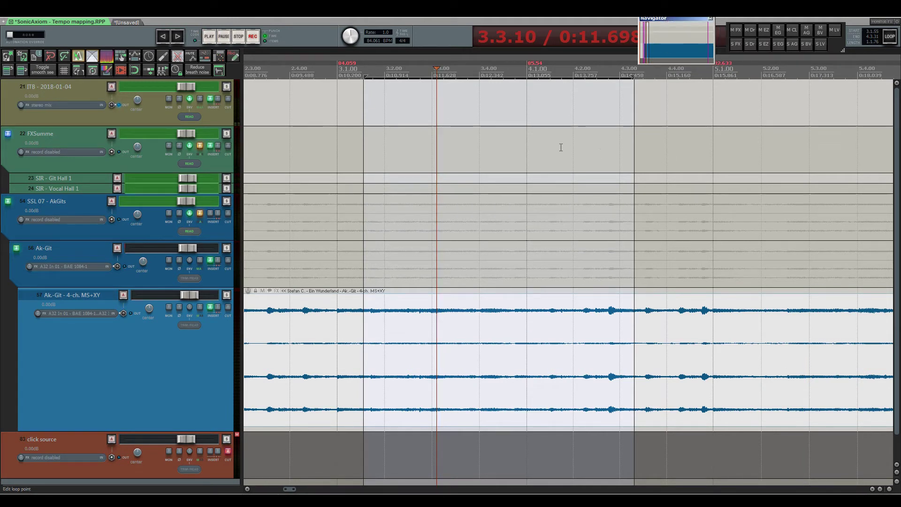
pyautogui.scroll(2, 531, 327)
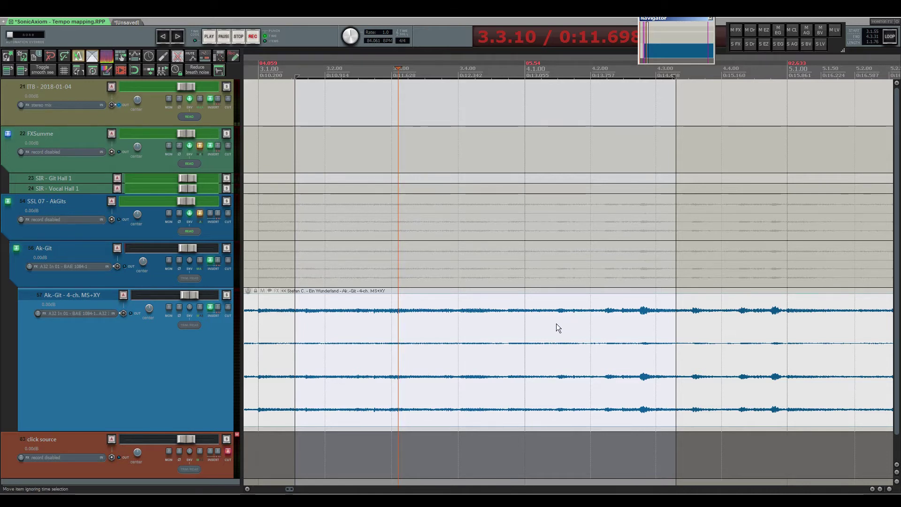
pyautogui.scroll(-2, 556, 323)
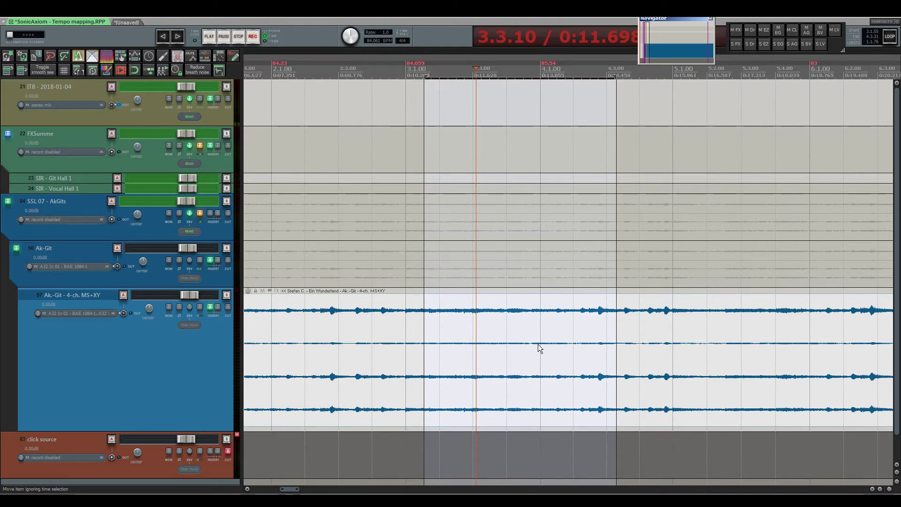
# Step: Refine the bar 4 stretch and listen from beat 3.3 through bar 5 onward to confirm alignment
pyautogui.moveTo(540, 338); pyautogui.dragTo(539, 329)
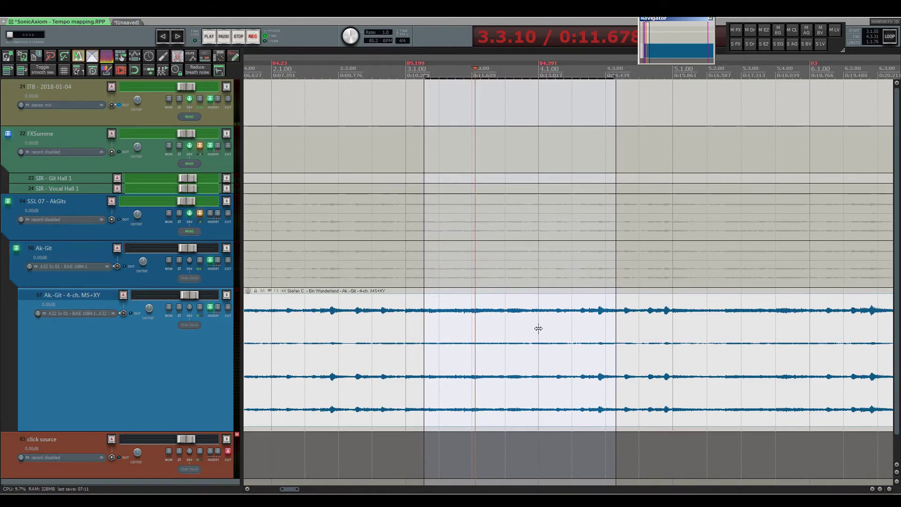
pyautogui.scroll(2, 439, 211)
pyautogui.click(440, 215)
pyautogui.press('space')
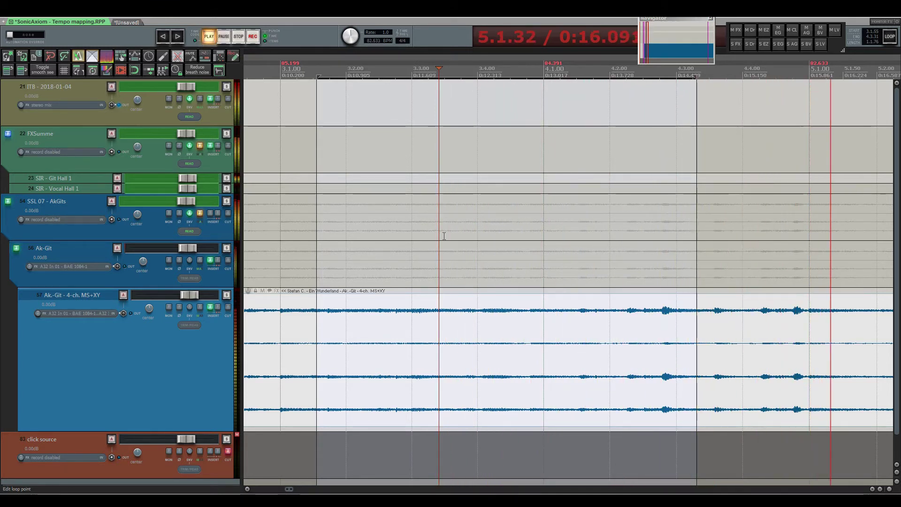
pyautogui.scroll(-3, 453, 256)
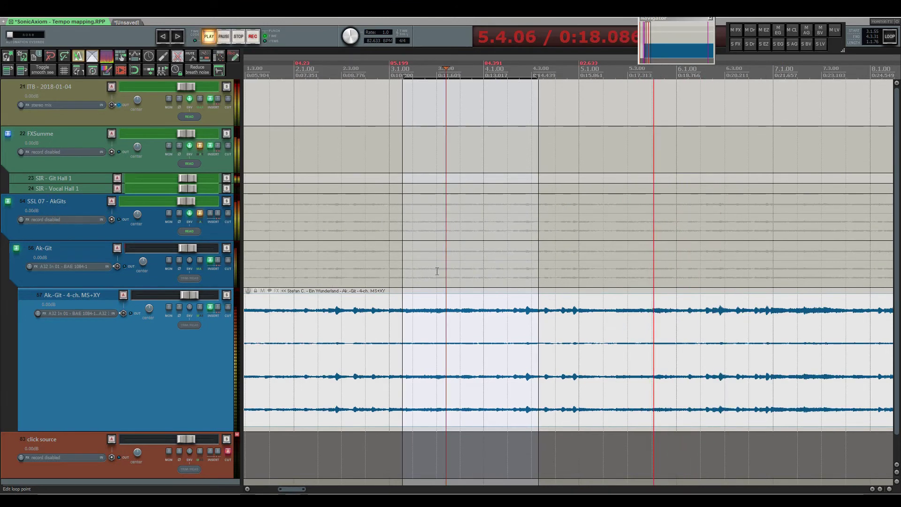
pyautogui.scroll(3, 690, 237)
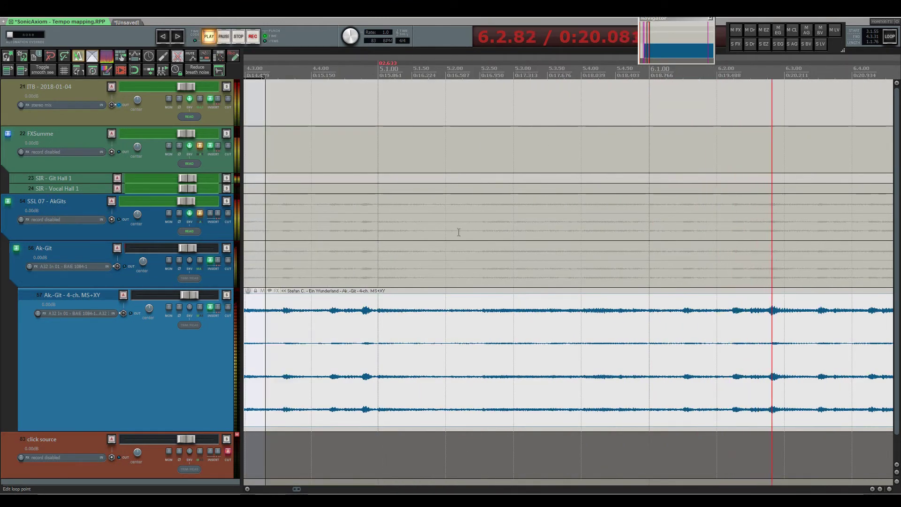
pyautogui.click(352, 215)
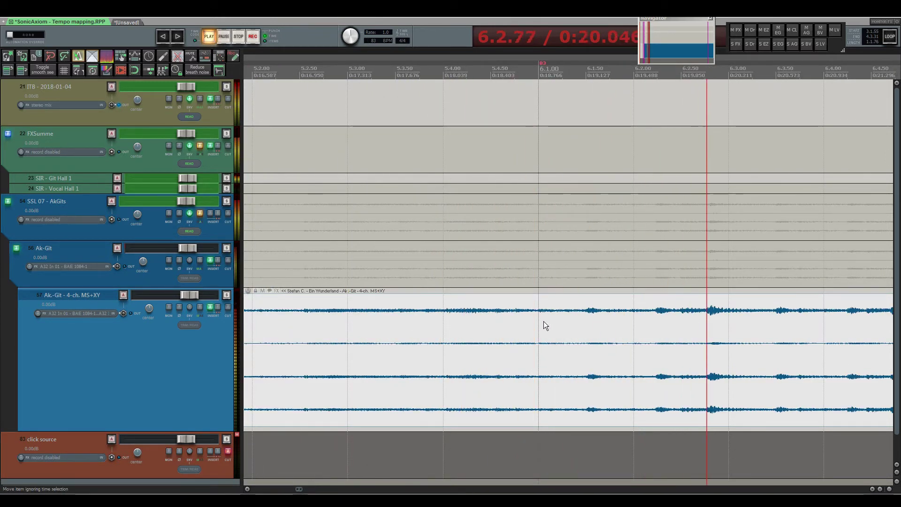
pyautogui.press('space')
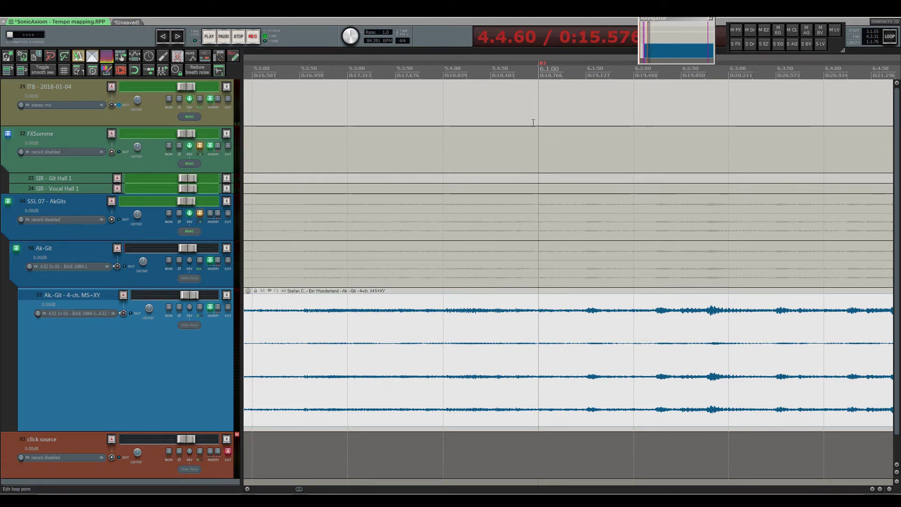
pyautogui.press('space')
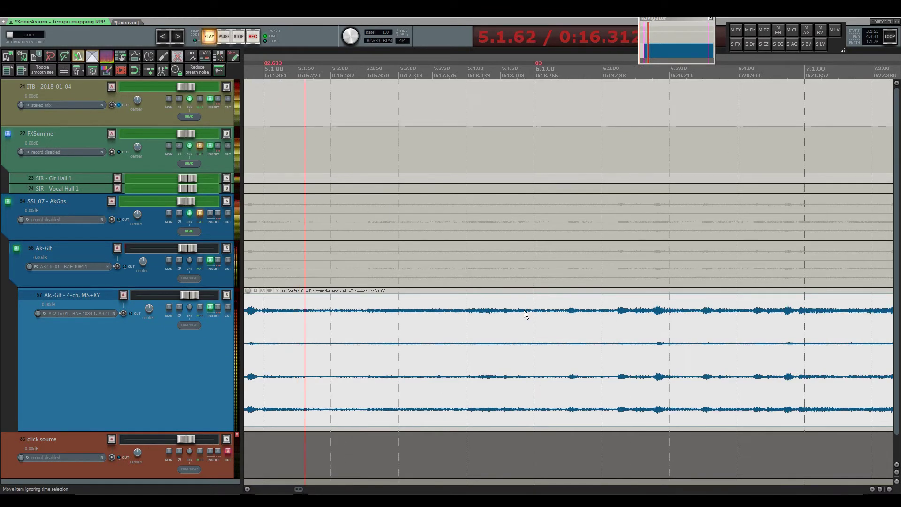
pyautogui.scroll(-1, 527, 310)
pyautogui.scroll(-1, 540, 310)
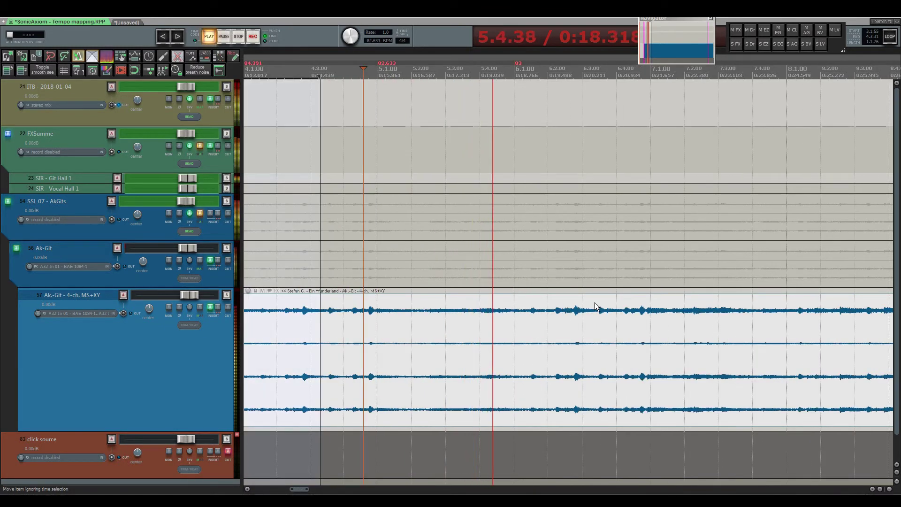
pyautogui.scroll(2, 657, 300)
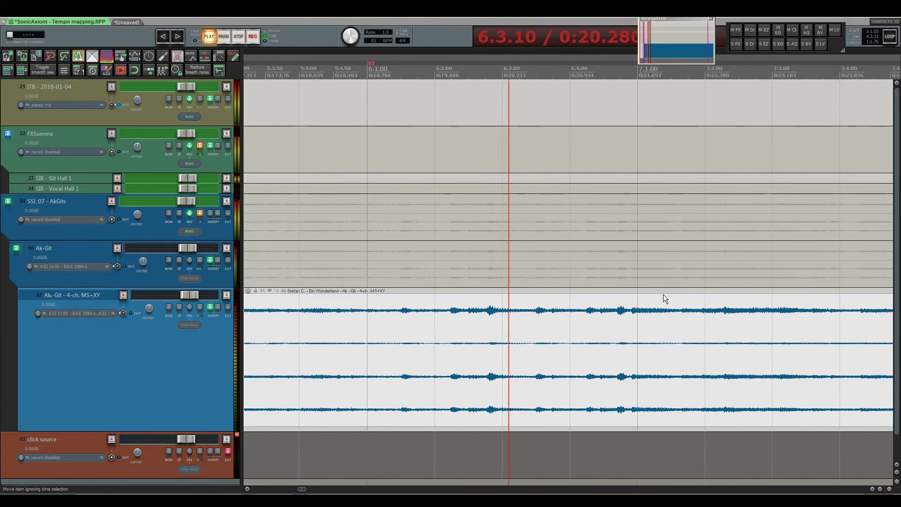
# Step: Place the cursor on the guitar downbeat near bar 7, try a tempo marker there, then undo it
pyautogui.click(621, 322)
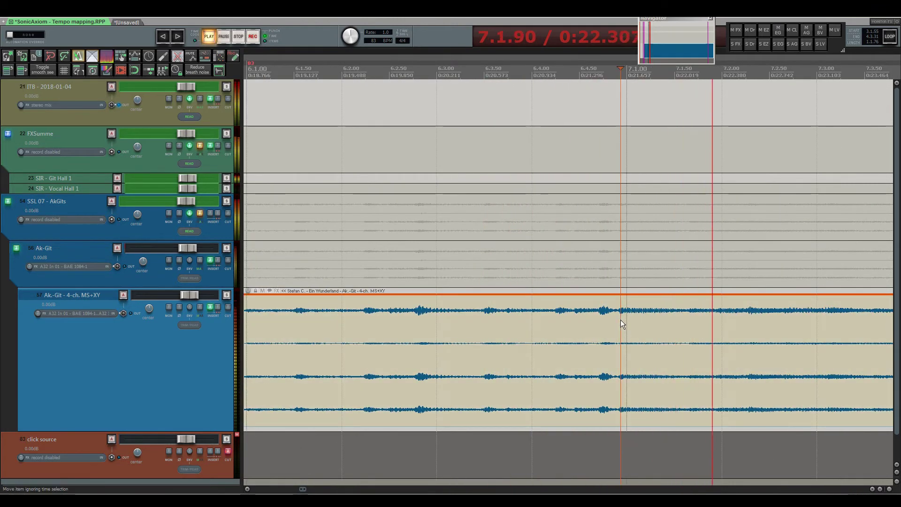
pyautogui.press('space')
pyautogui.scroll(1, 622, 323)
pyautogui.scroll(1, 621, 320)
pyautogui.click(617, 320)
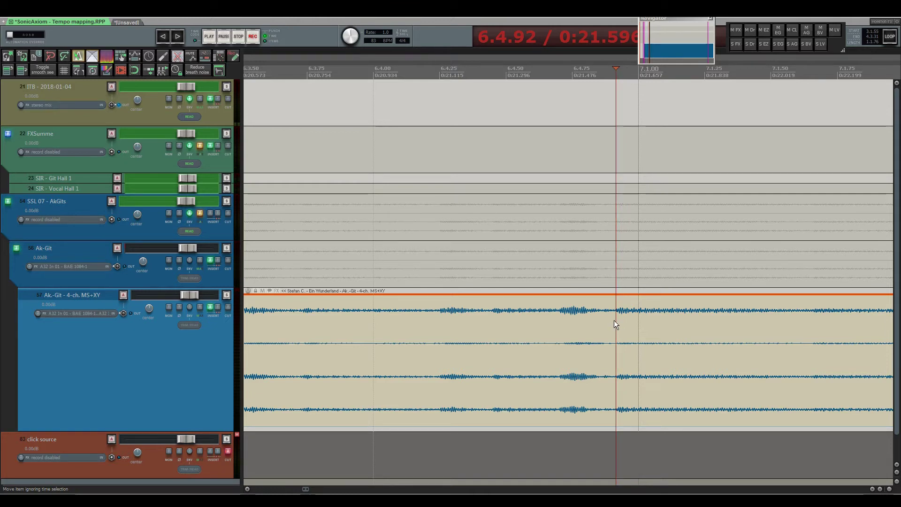
pyautogui.hotkey('shift', 'g')
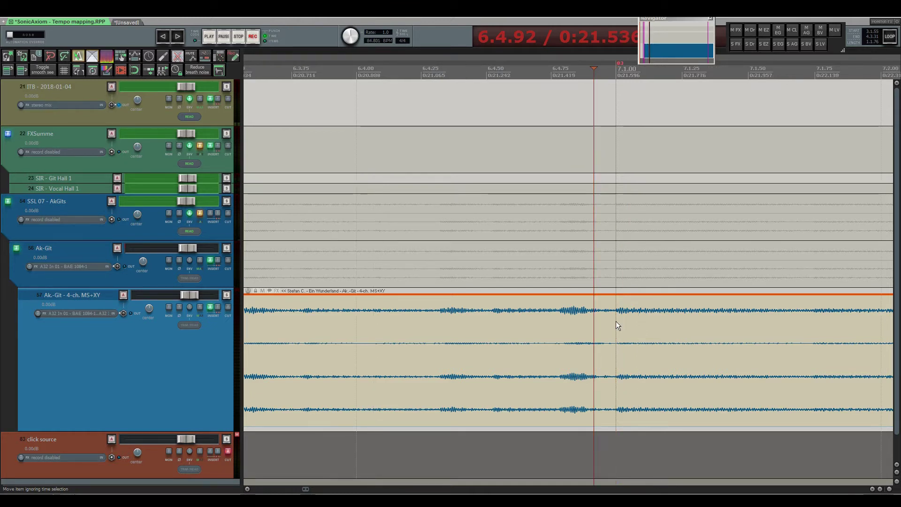
pyautogui.hotkey('ctrl', 'z')
# Step: Insert an 83 BPM tempo marker at the bar 8 downbeat and play back to check alignment
pyautogui.press('space')
pyautogui.scroll(-2, 497, 258)
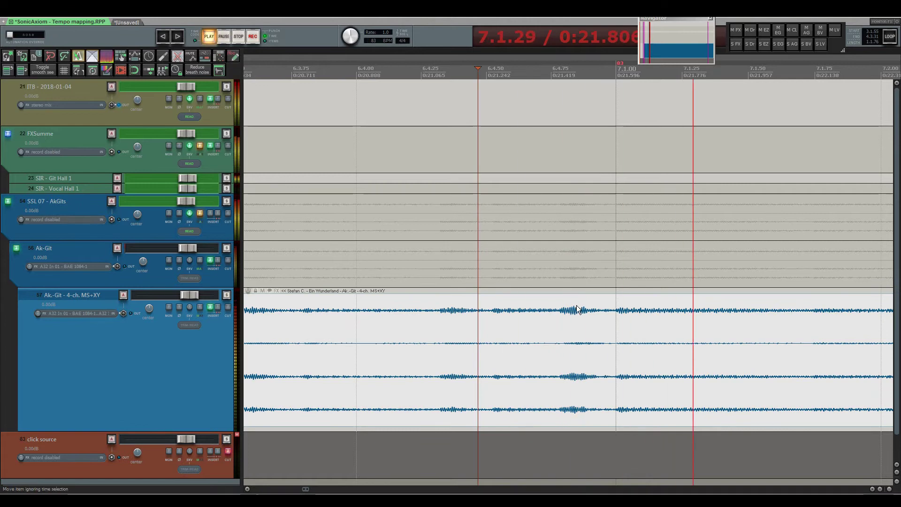
pyautogui.scroll(-1, 533, 317)
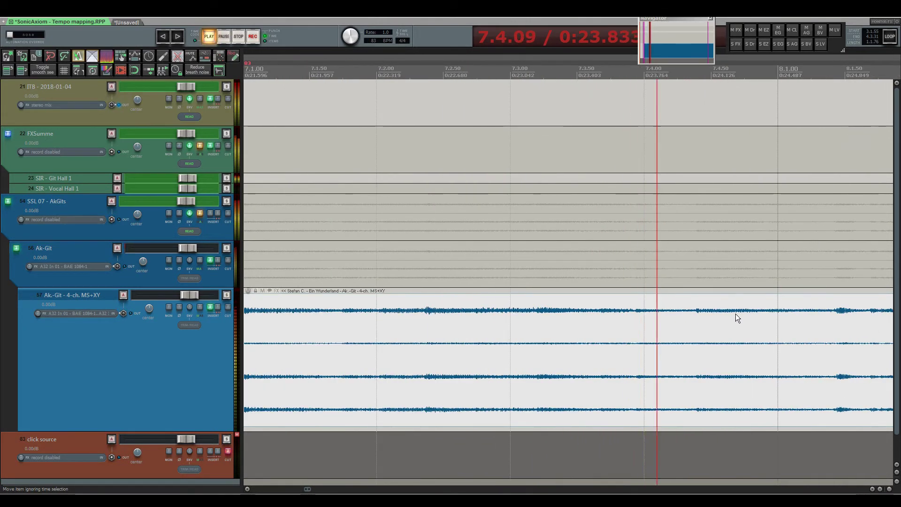
pyautogui.press('space')
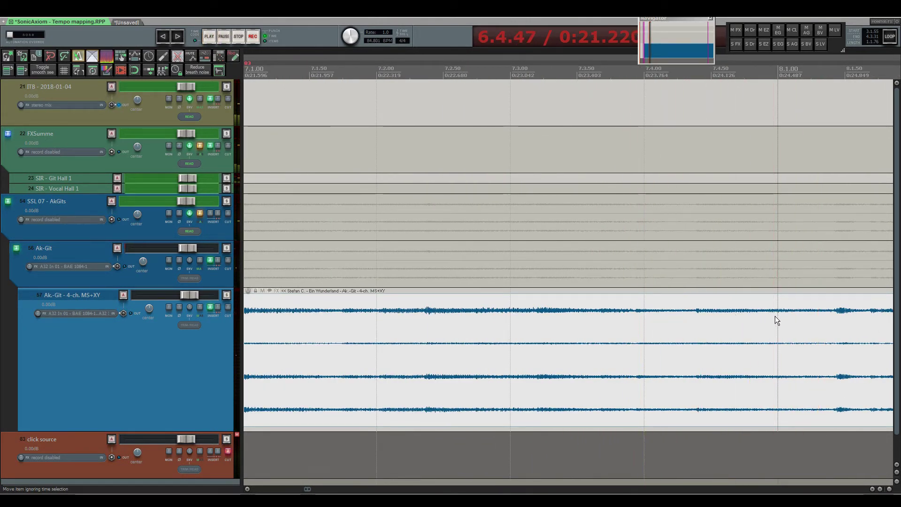
pyautogui.hotkey('shift', 'c')
pyautogui.press('space')
pyautogui.scroll(-4, 557, 276)
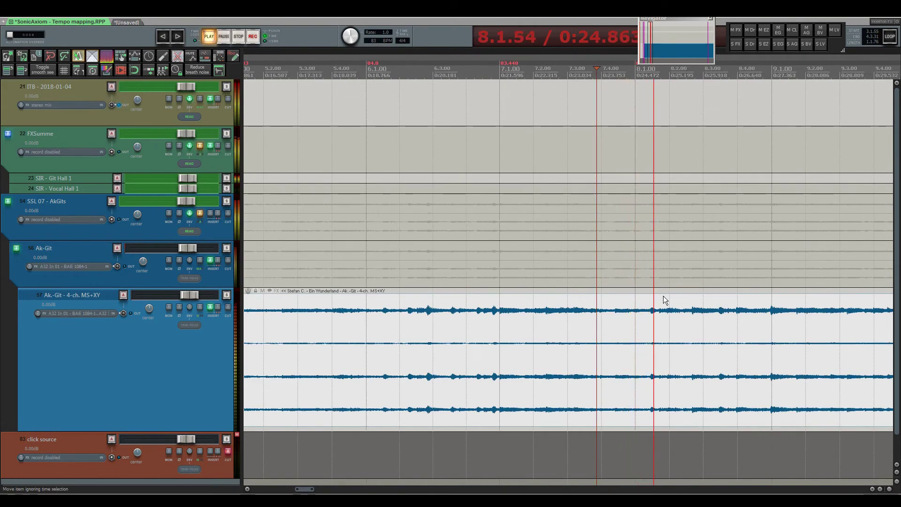
pyautogui.scroll(4, 680, 312)
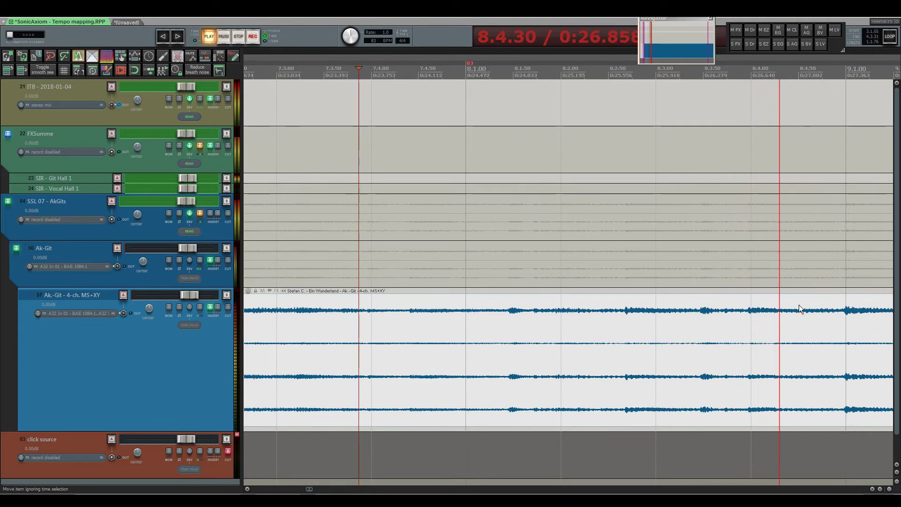
pyautogui.press('space')
pyautogui.scroll(2, 848, 283)
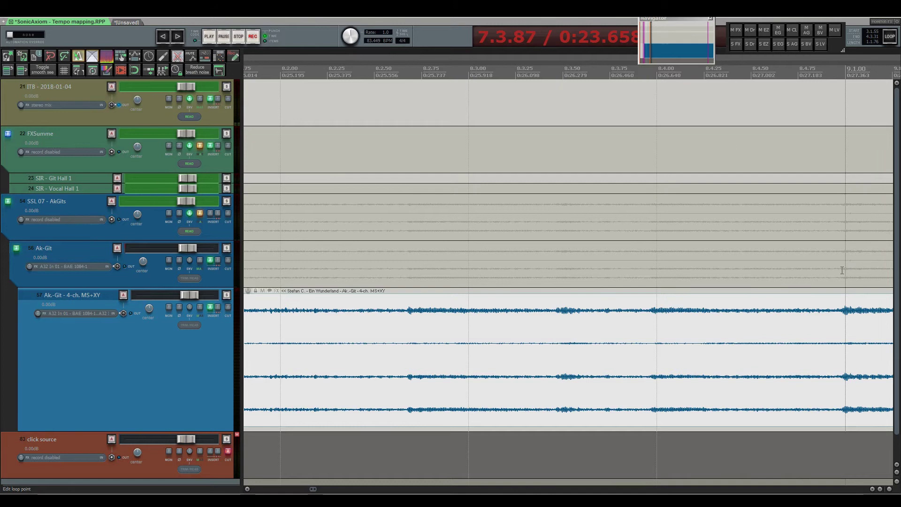
# Step: Show the master track with its tempo envelope, then switch to the unsaved second-song project
pyautogui.hotkey('ctrl', 'z')
pyautogui.click(43, 16)
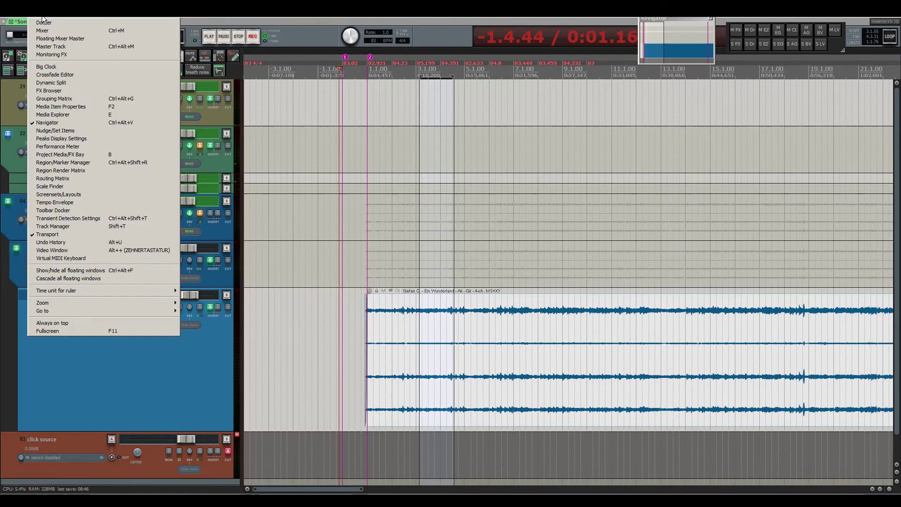
pyautogui.click(51, 46)
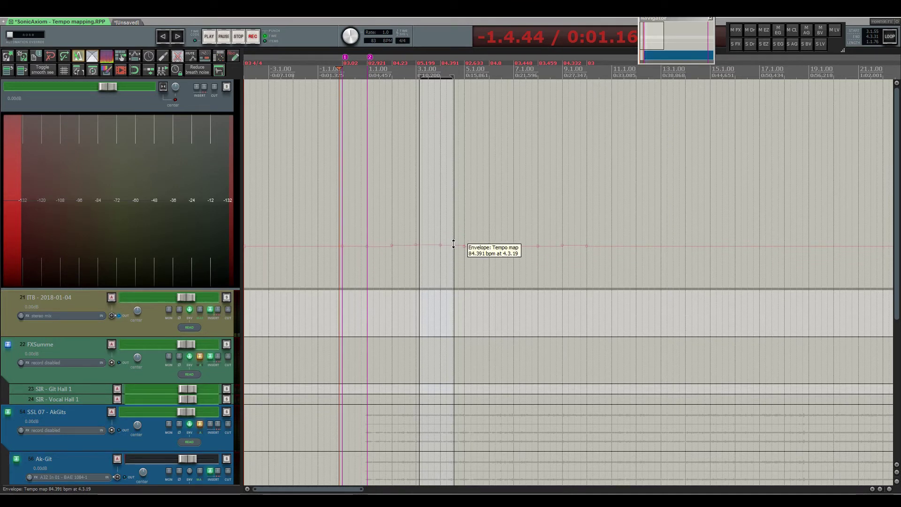
pyautogui.click(115, 22)
# Step: Enlarge the song track, audition the intro, and place the edit cursor at 1.3.00 on the first hit
pyautogui.moveTo(130, 150); pyautogui.dragTo(130, 244)
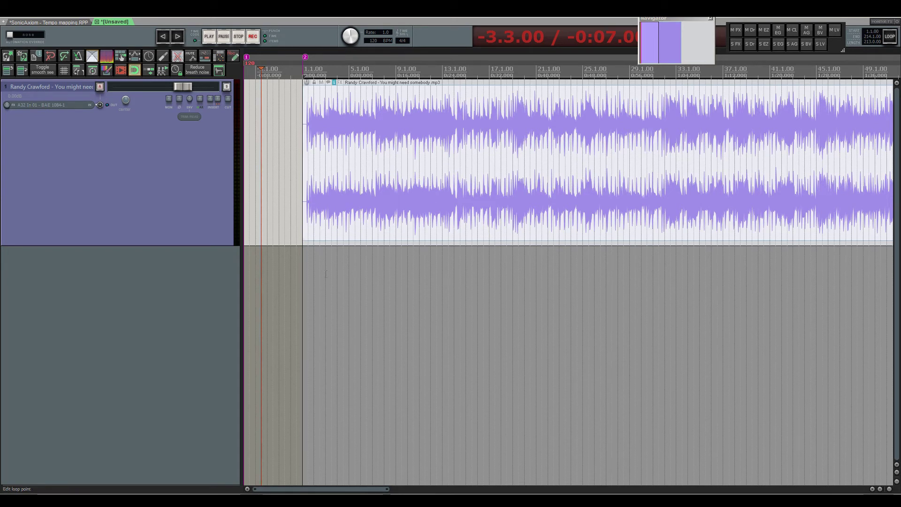
pyautogui.click(303, 273)
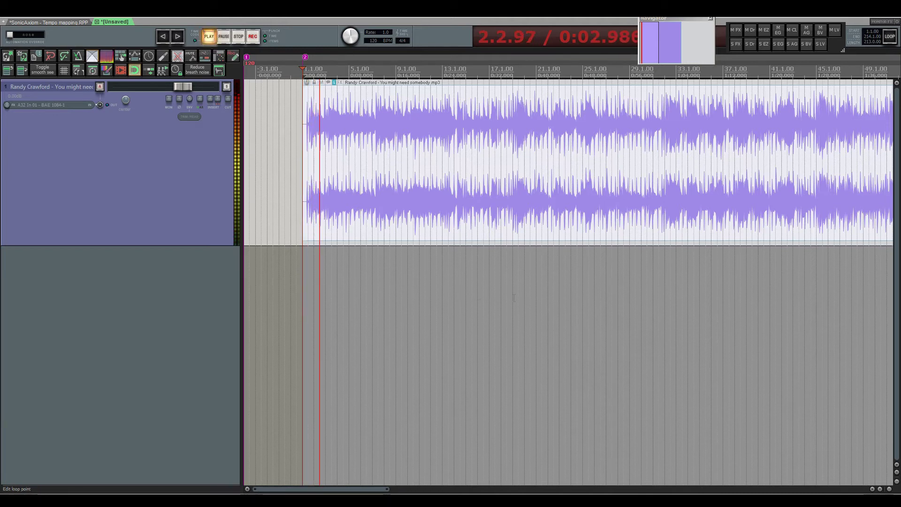
pyautogui.scroll(-2, 442, 293)
pyautogui.scroll(-1, 549, 312)
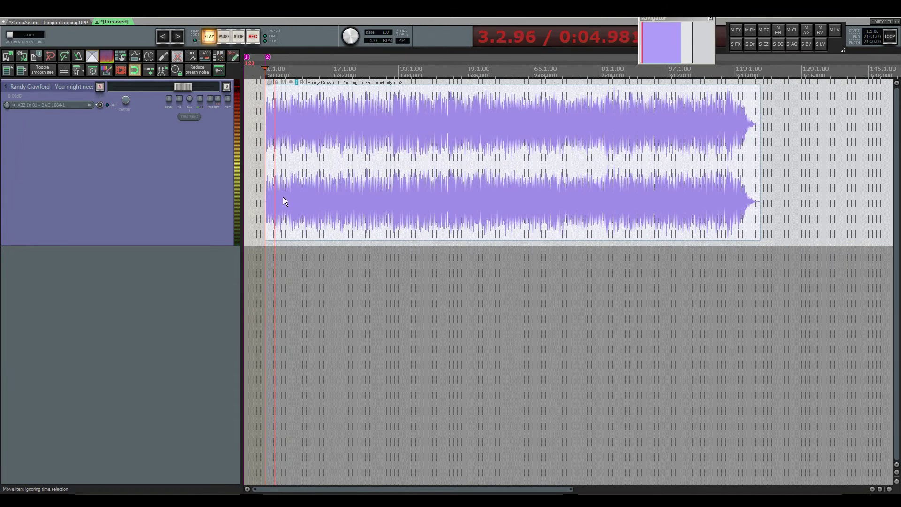
pyautogui.scroll(4, 263, 137)
pyautogui.scroll(5, 263, 137)
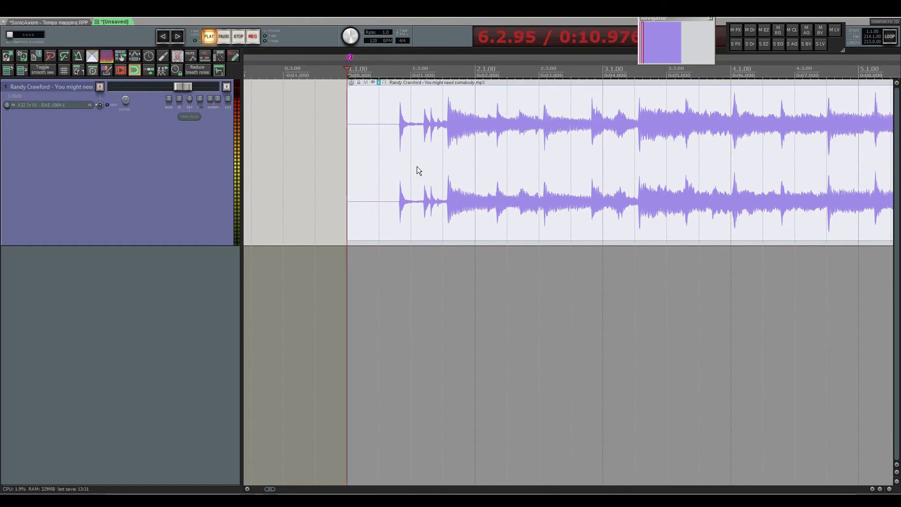
pyautogui.press('space')
pyautogui.click(379, 144)
pyautogui.press('space')
pyautogui.press('space')
pyautogui.press('space')
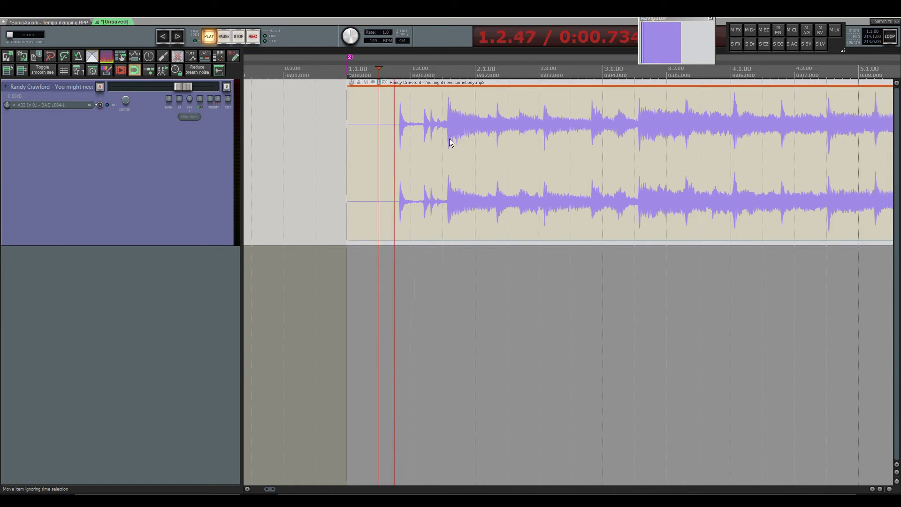
pyautogui.press('space')
pyautogui.click(399, 139)
pyautogui.press('space')
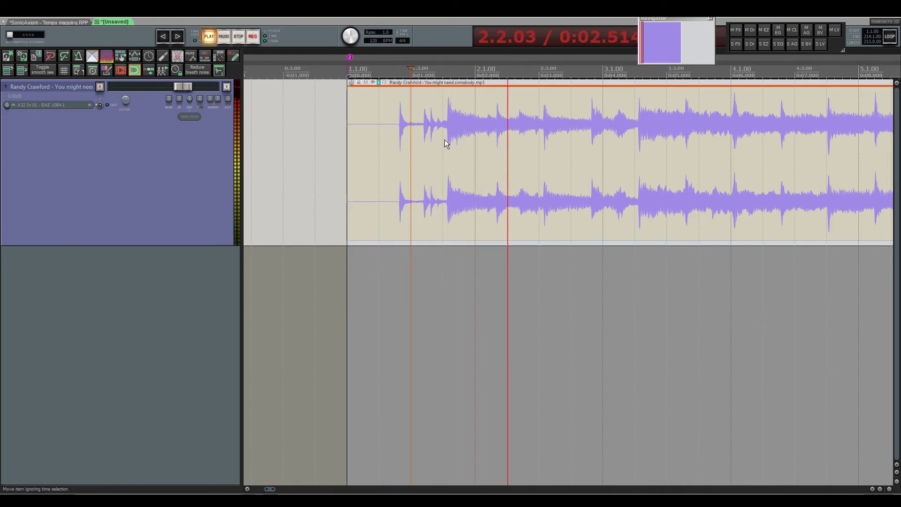
pyautogui.scroll(3, 450, 125)
pyautogui.scroll(-4, 457, 131)
pyautogui.press('space')
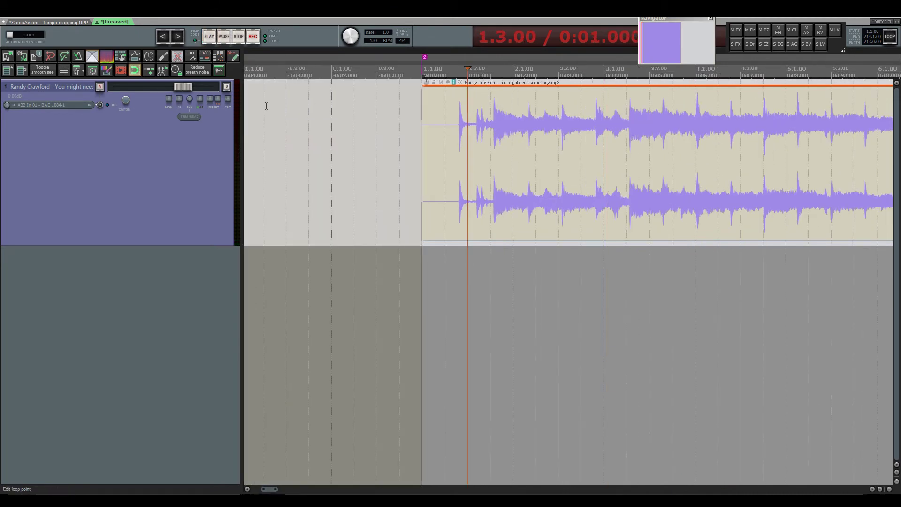
# Step: Make a time selection from 1.4.14 to 3.2.13, the 2.997-second measure between two strong hits
pyautogui.scroll(5, 463, 96)
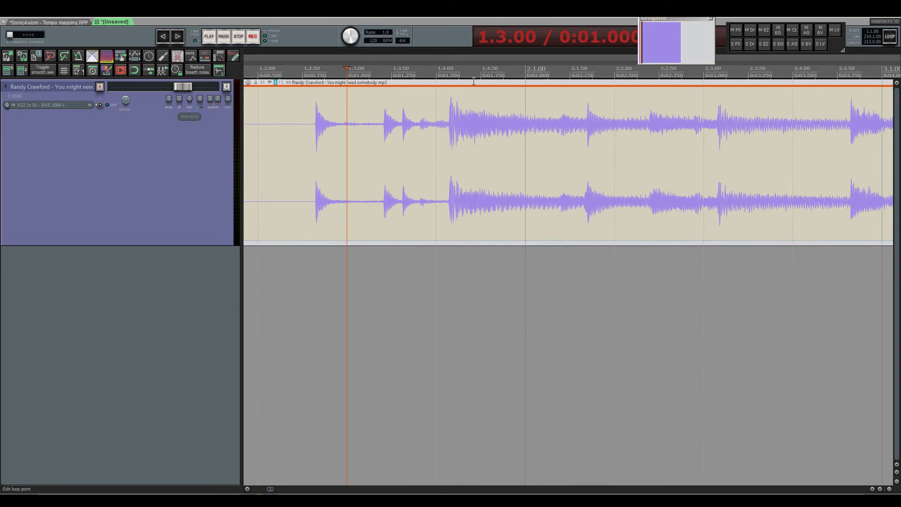
pyautogui.moveTo(447, 75); pyautogui.dragTo(753, 79)
pyautogui.scroll(-4, 350, 227)
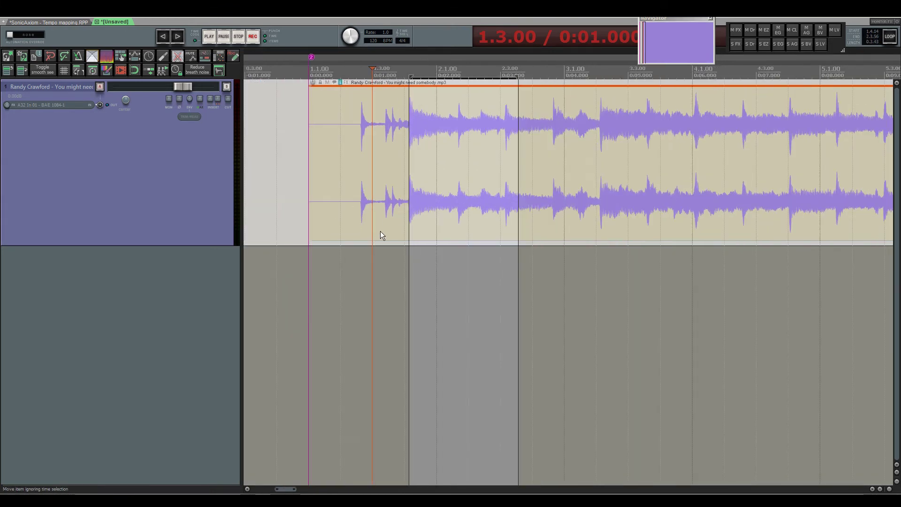
pyautogui.press('space')
pyautogui.scroll(2, 484, 145)
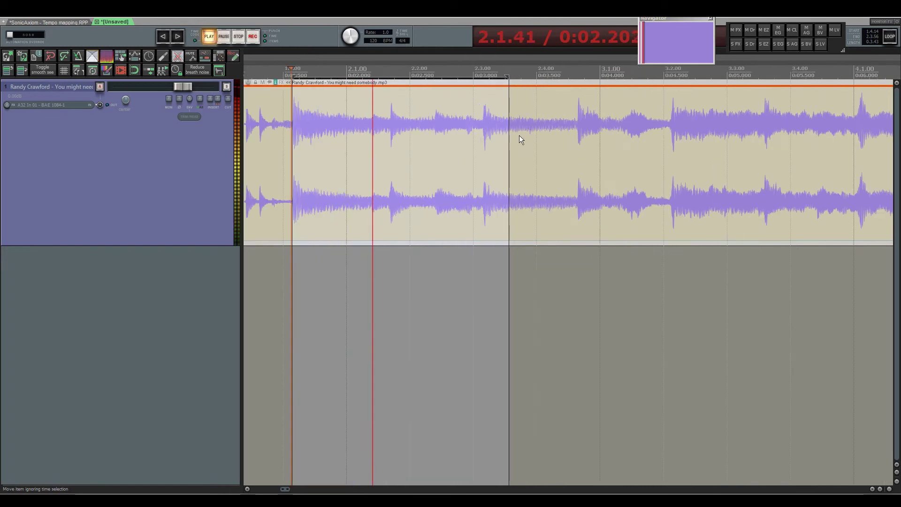
pyautogui.moveTo(507, 75); pyautogui.dragTo(673, 77)
pyautogui.scroll(5, 674, 113)
pyautogui.press('space')
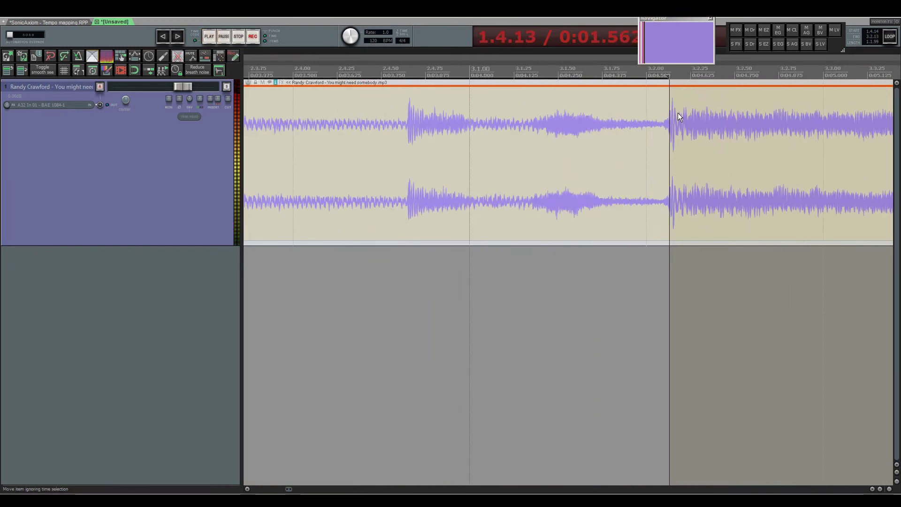
pyautogui.scroll(2, 674, 109)
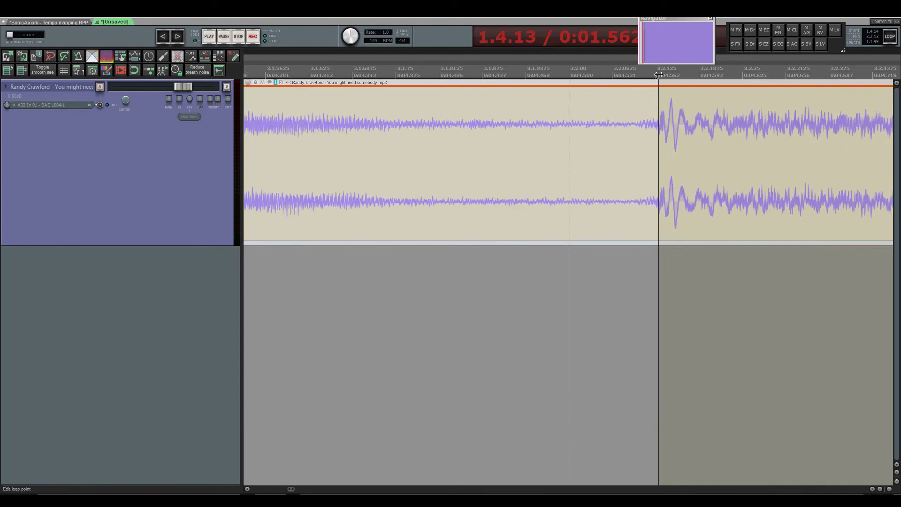
pyautogui.moveTo(660, 75)
pyautogui.mouseDown()
pyautogui.moveTo(674, 75)
pyautogui.moveTo(661, 75)
pyautogui.mouseUp()
pyautogui.scroll(-10, 412, 183)
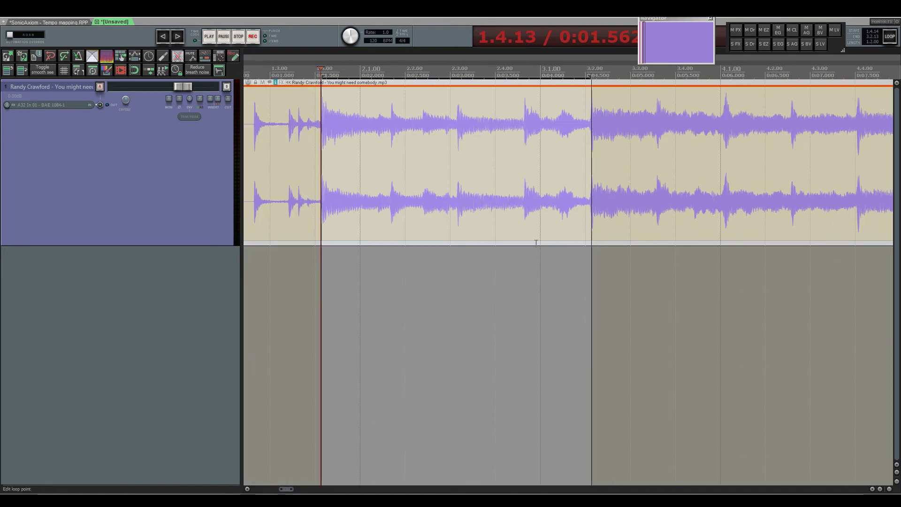
pyautogui.scroll(8, 412, 183)
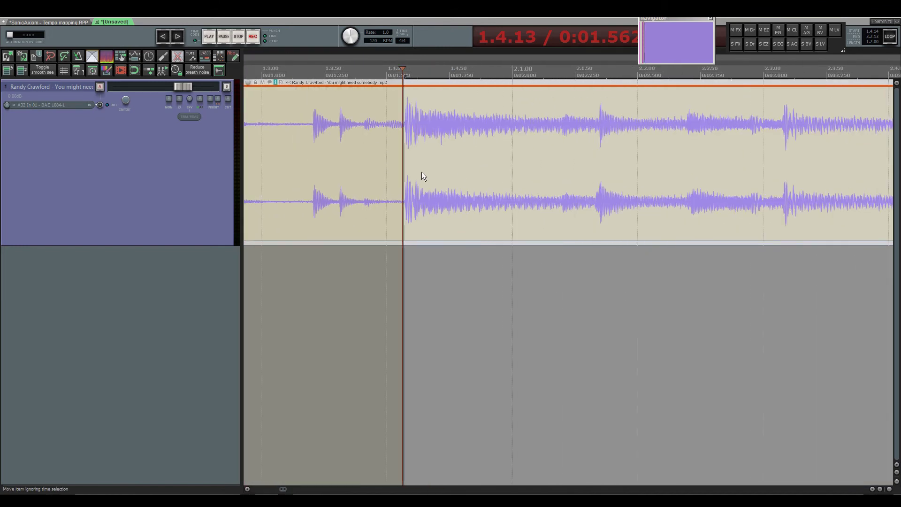
pyautogui.scroll(2, 374, 87)
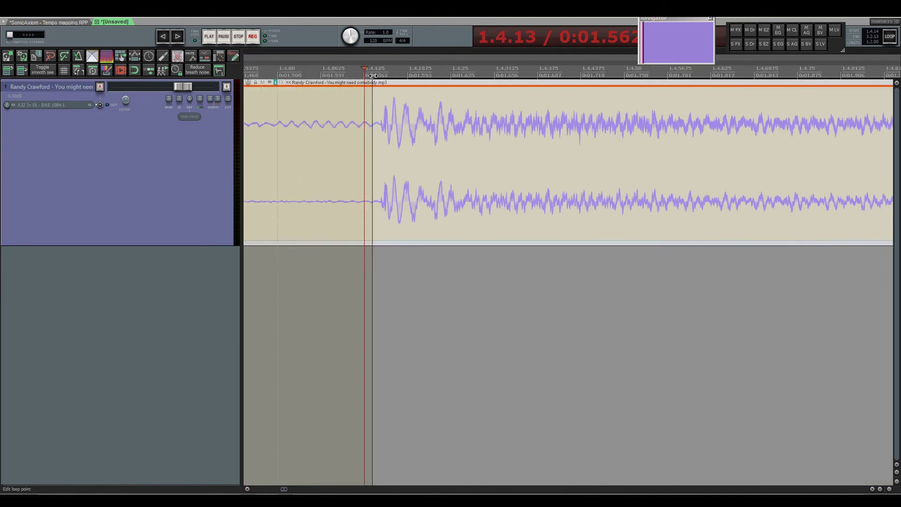
pyautogui.scroll(-11, 422, 238)
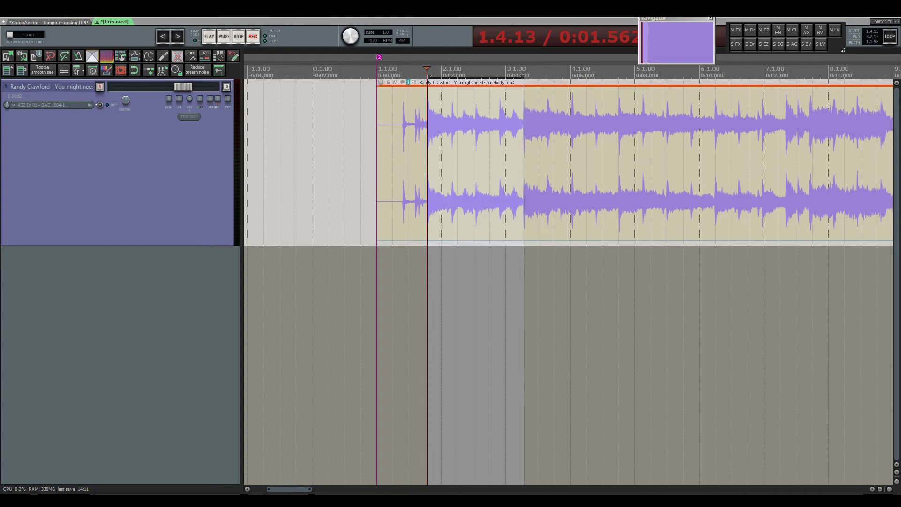
# Step: Run 'Create measure from time selection (detect tempo)' from the action list filtered by 'tempo time sel'
pyautogui.click(133, 12)
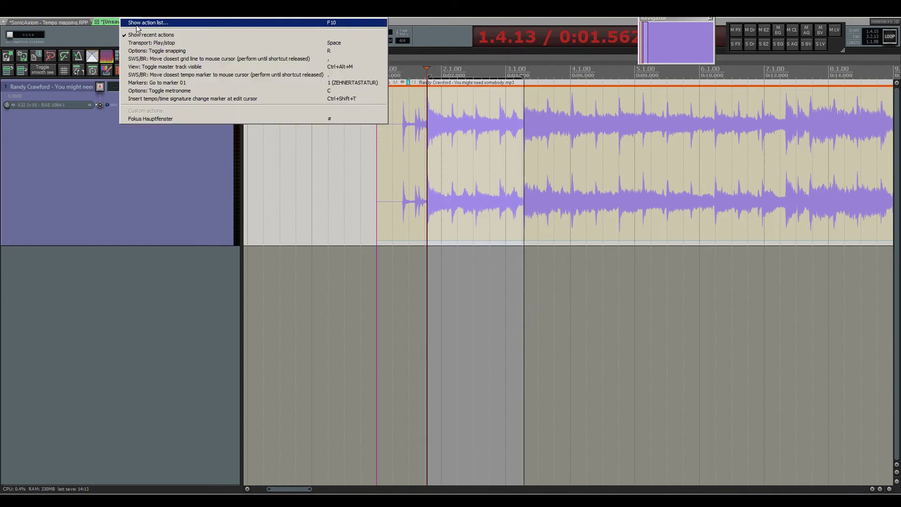
pyautogui.click(141, 20)
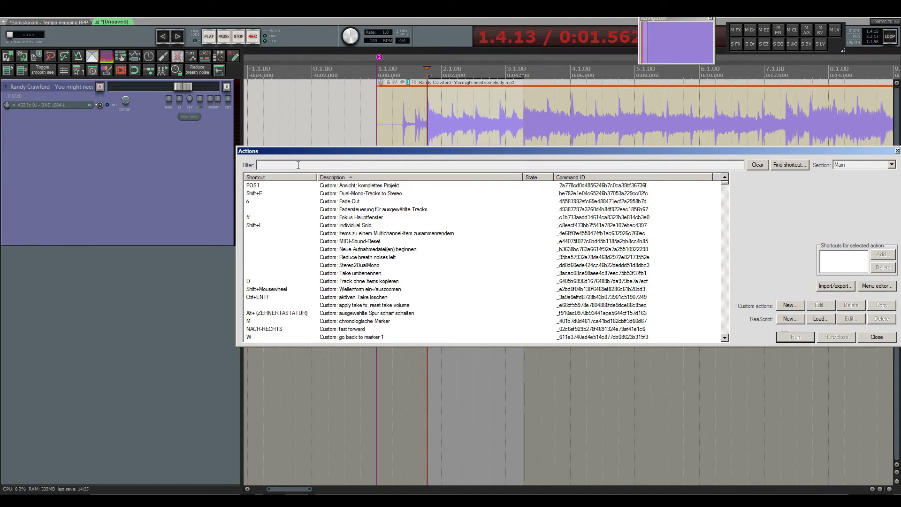
pyautogui.write('item')
pyautogui.hotkey('ctrl', 'a')
pyautogui.write('tempo')
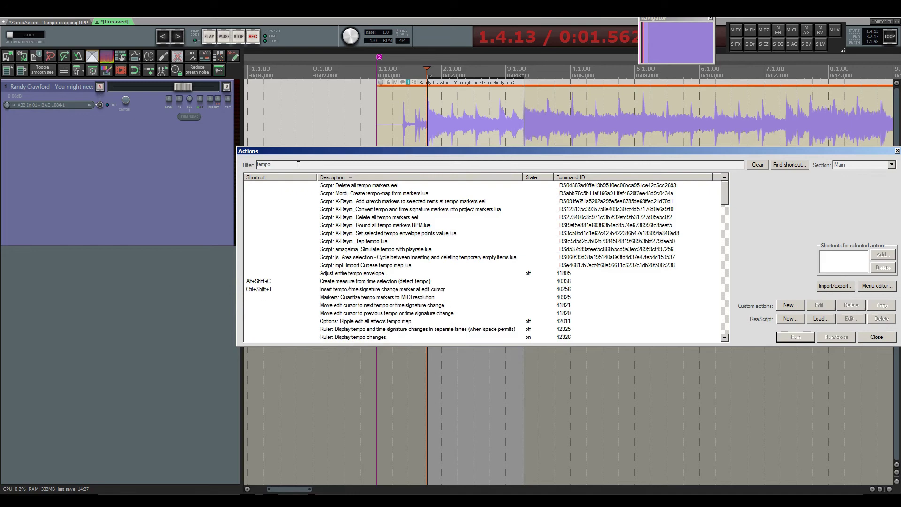
pyautogui.write(' time sel')
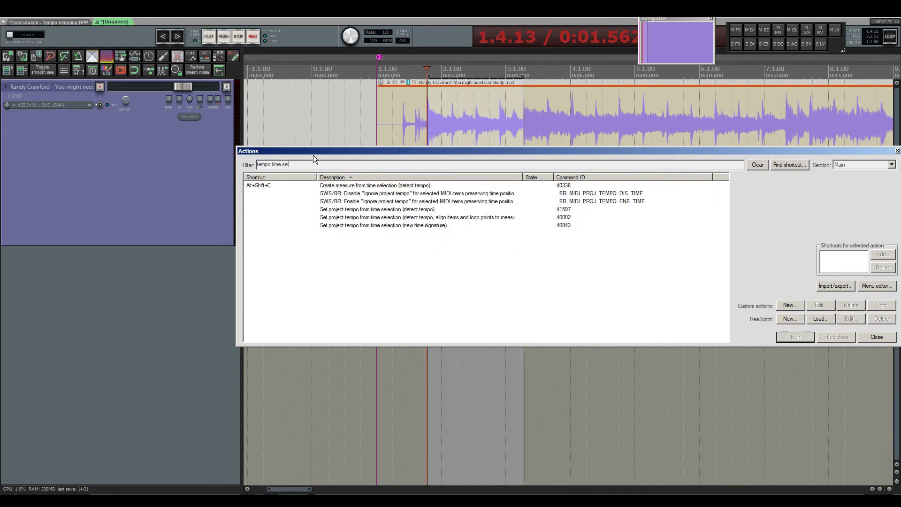
pyautogui.click(351, 185)
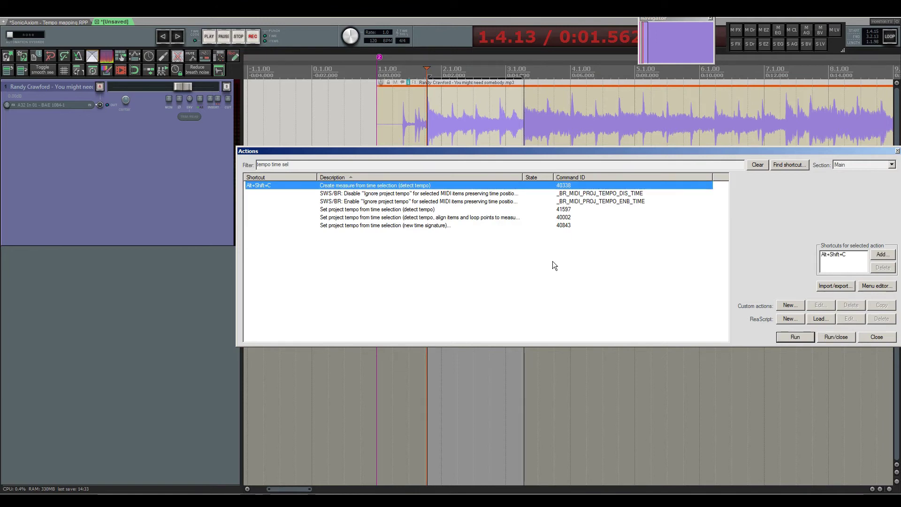
pyautogui.click(798, 338)
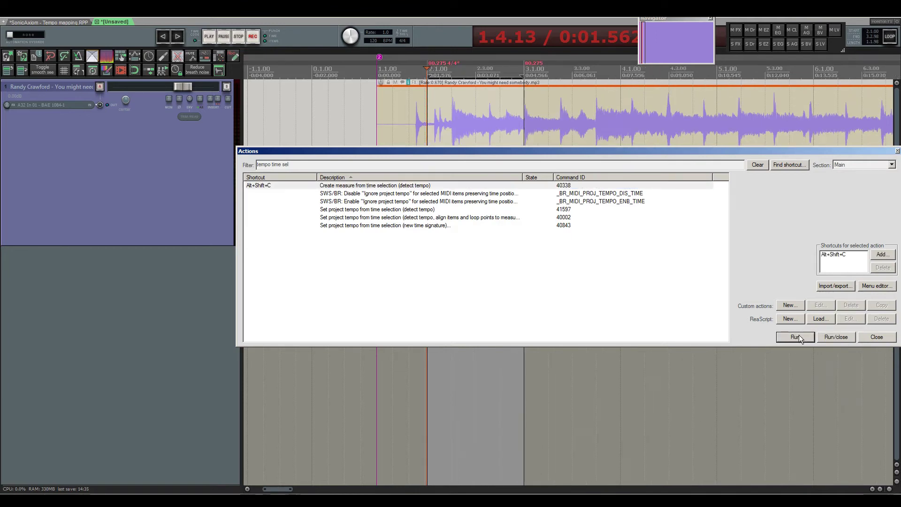
# Step: Close the action list, undo the detected tempo, and try a 50 BPM project tempo, checking Project Settings
pyautogui.click(897, 151)
pyautogui.hscroll(4, 449, 88)
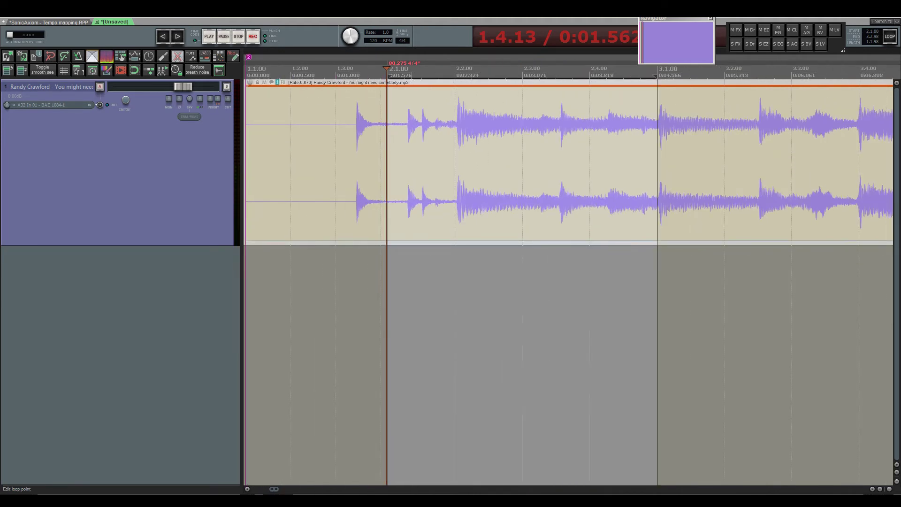
pyautogui.hscroll(-2, 337, 95)
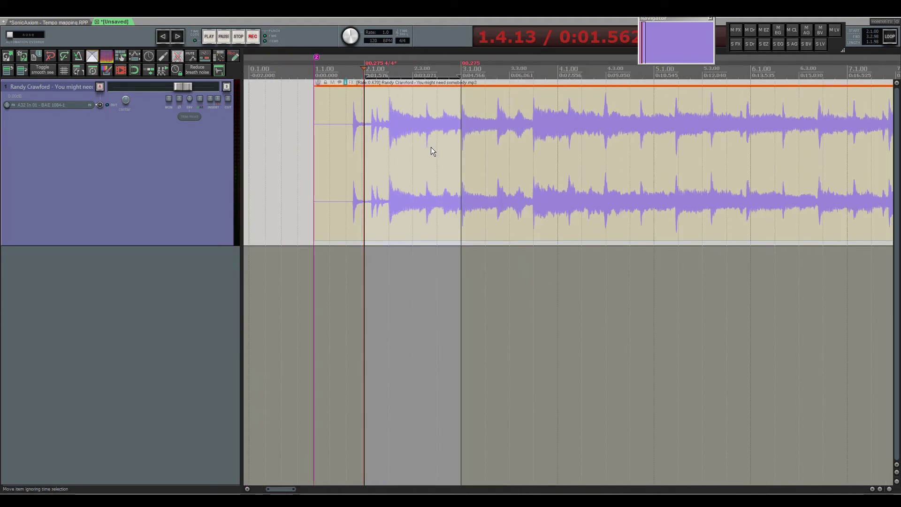
pyautogui.click(51, 56)
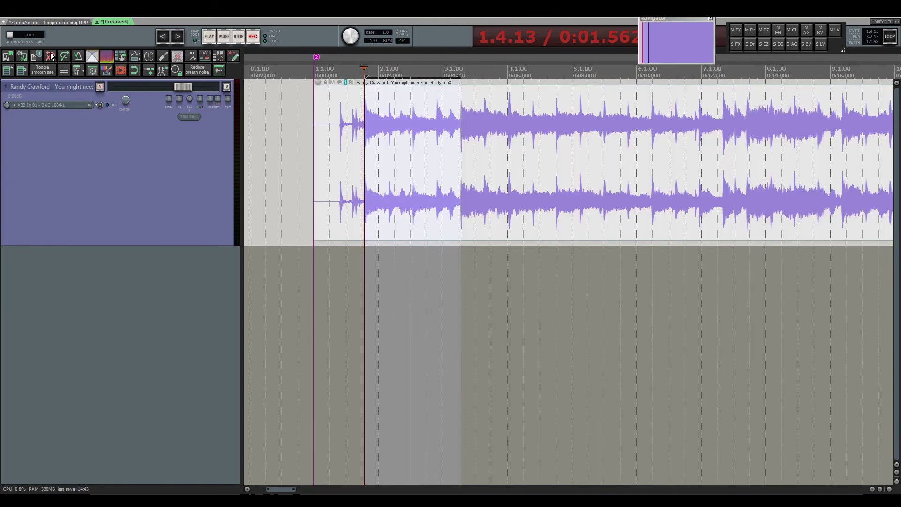
pyautogui.click(376, 41)
pyautogui.write('50')
pyautogui.press('Return')
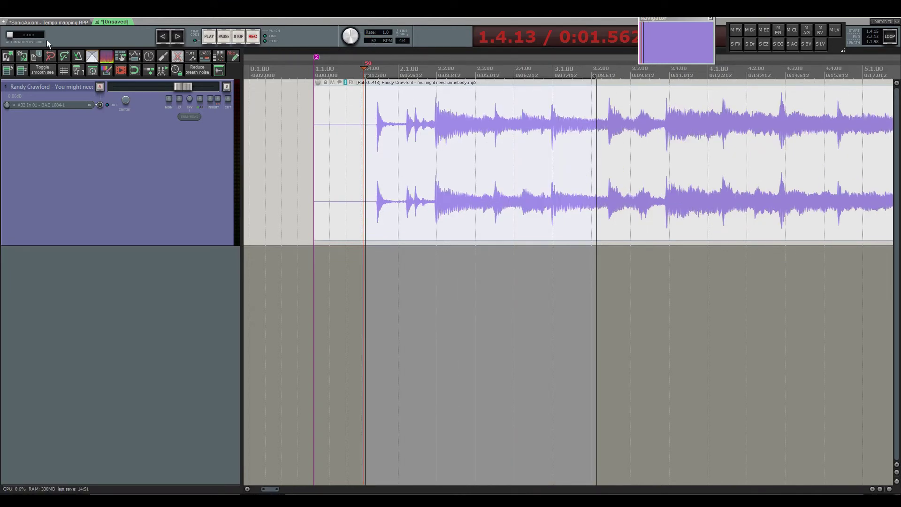
pyautogui.hotkey('alt', 'Return')
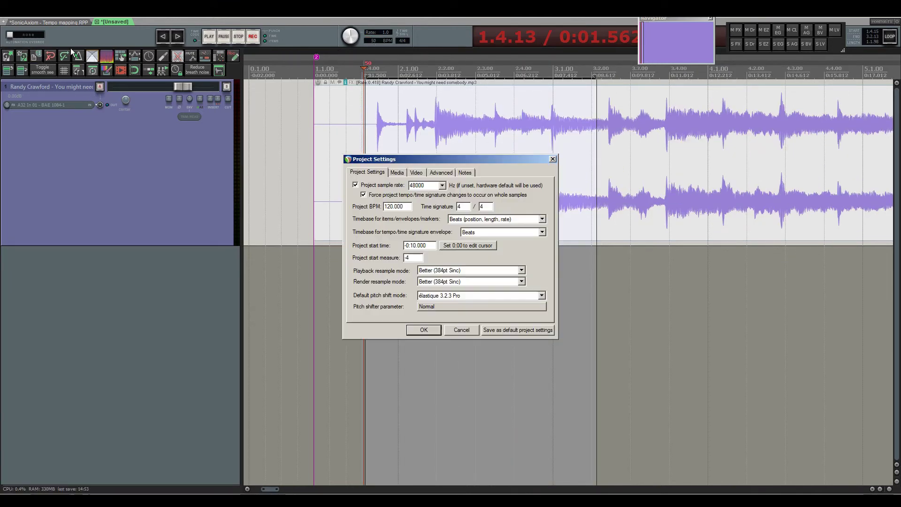
pyautogui.click(553, 160)
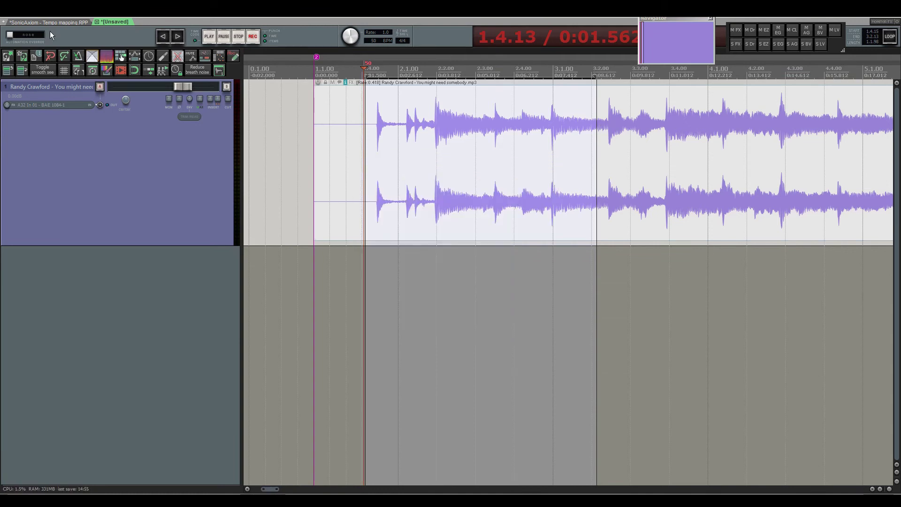
# Step: Undo the 50 BPM change, set the tempo to 80 BPM, audition the song, and review Project Settings
pyautogui.click(49, 57)
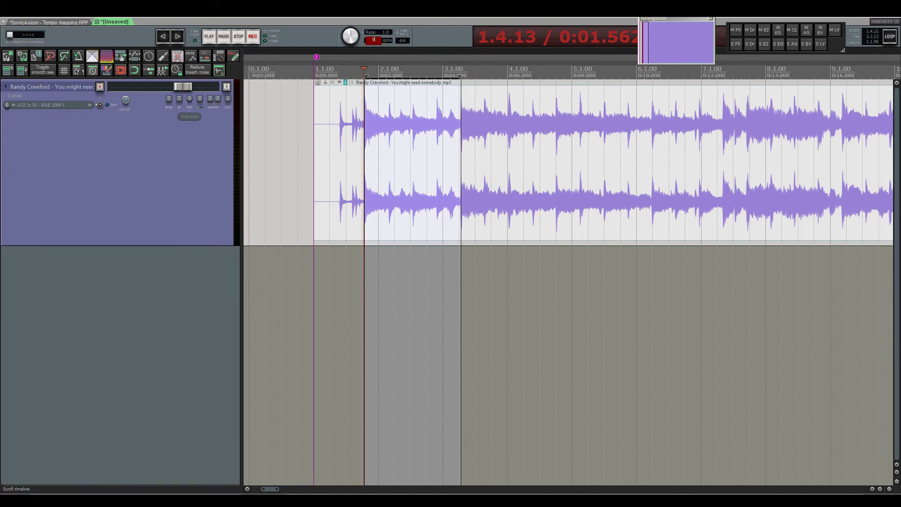
pyautogui.write('0')
pyautogui.press('Return')
pyautogui.press('space')
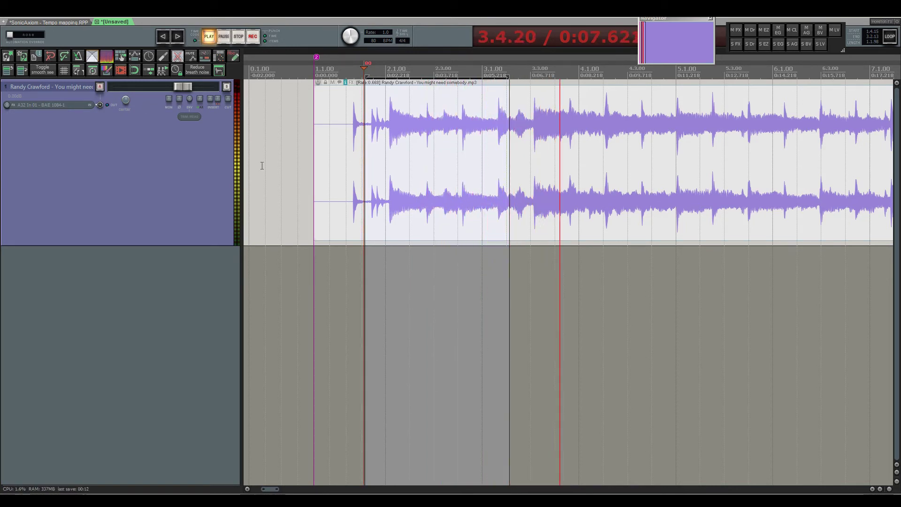
pyautogui.press('space')
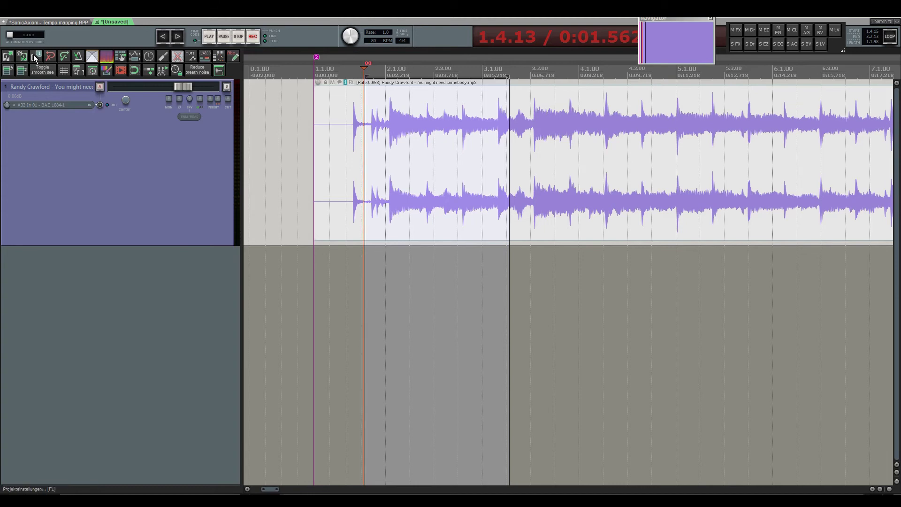
pyautogui.click(35, 57)
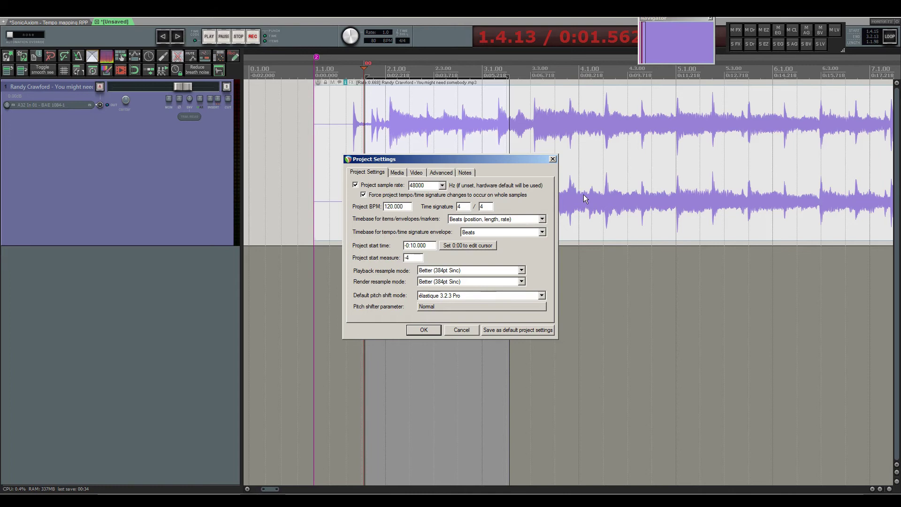
pyautogui.click(552, 160)
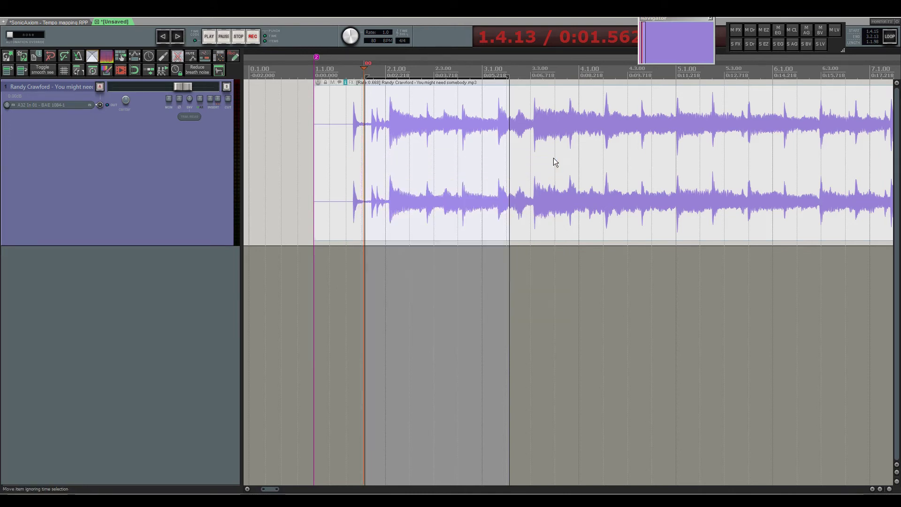
pyautogui.click(50, 54)
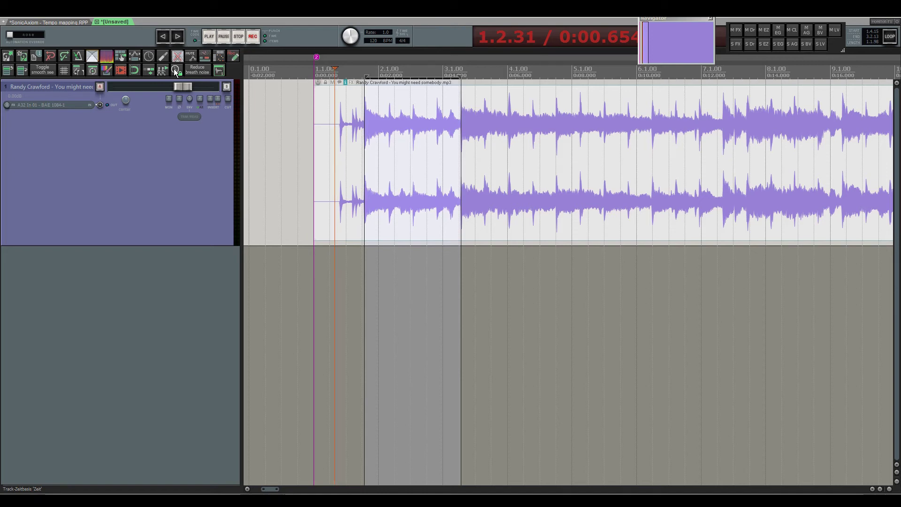
pyautogui.rightClick(229, 72)
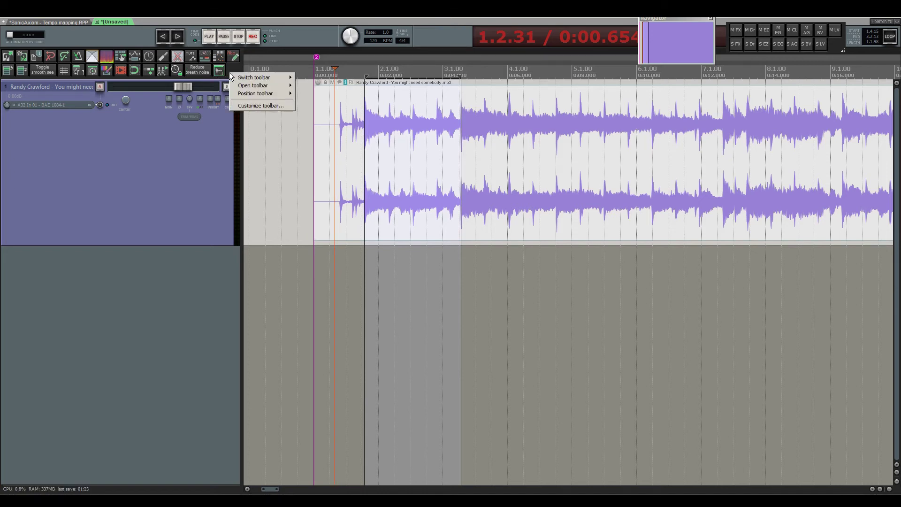
pyautogui.click(261, 106)
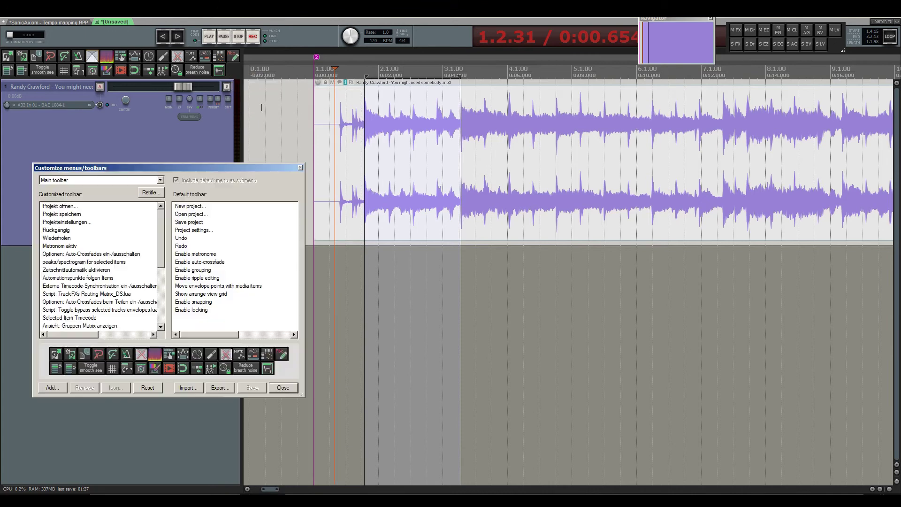
pyautogui.click(91, 305)
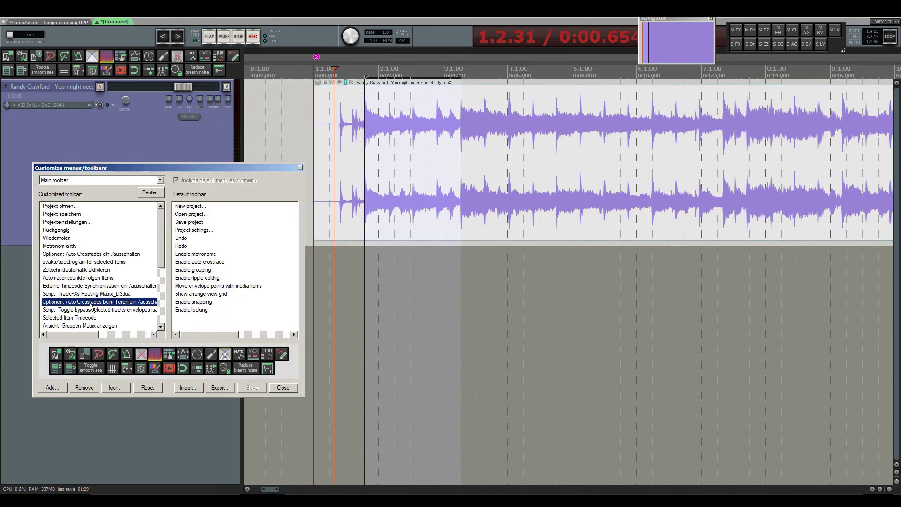
pyautogui.scroll(-1, 92, 308)
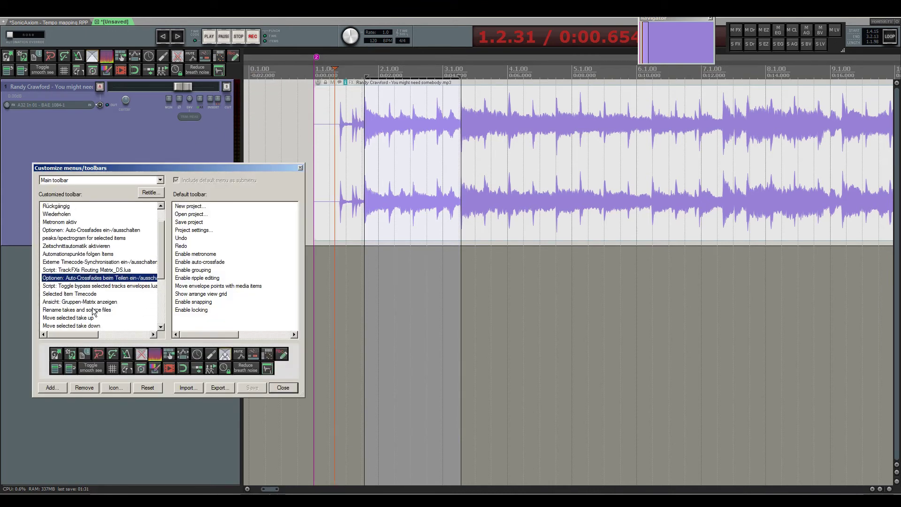
pyautogui.scroll(-2, 92, 311)
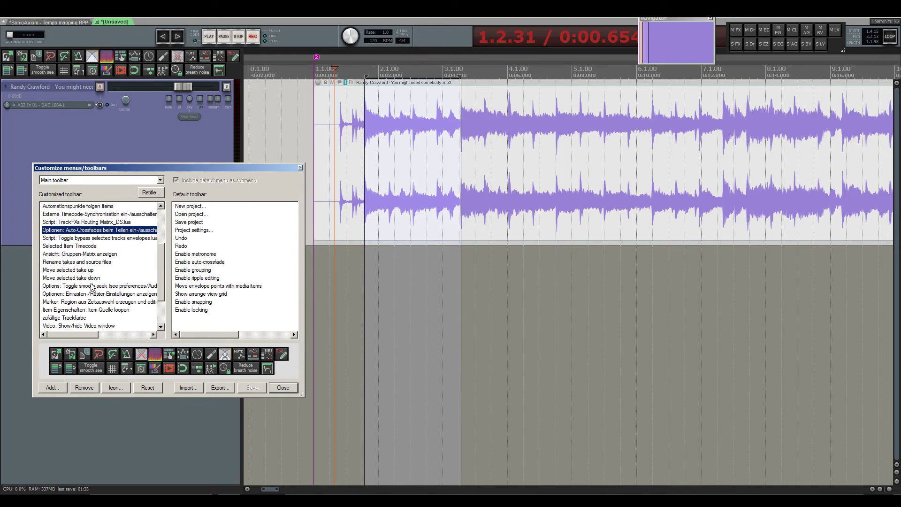
pyautogui.scroll(-1, 93, 295)
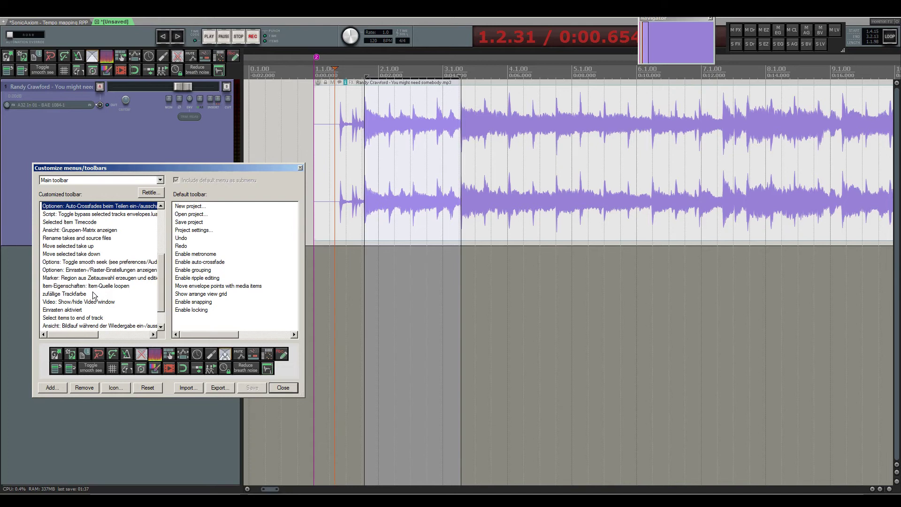
# Step: Close the toolbar window, select the song item, and set the project tempo to 80 BPM
pyautogui.click(283, 387)
pyautogui.click(421, 160)
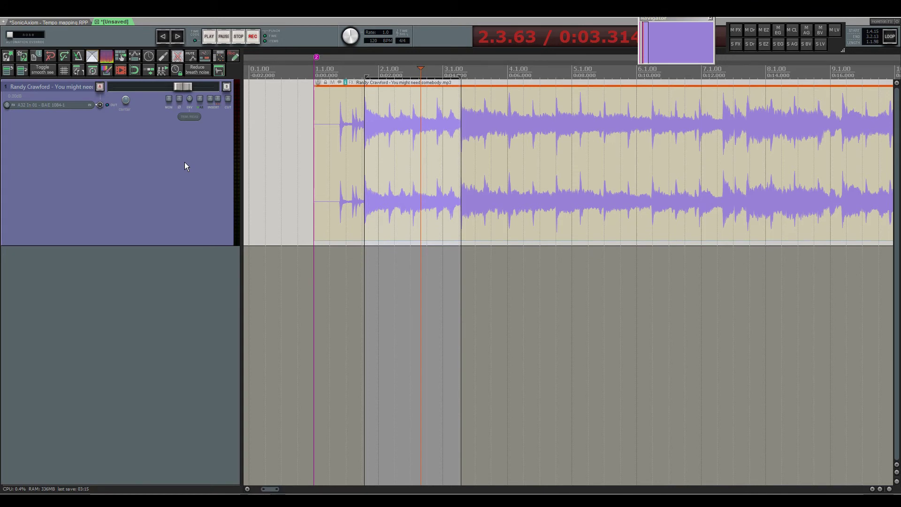
pyautogui.click(367, 71)
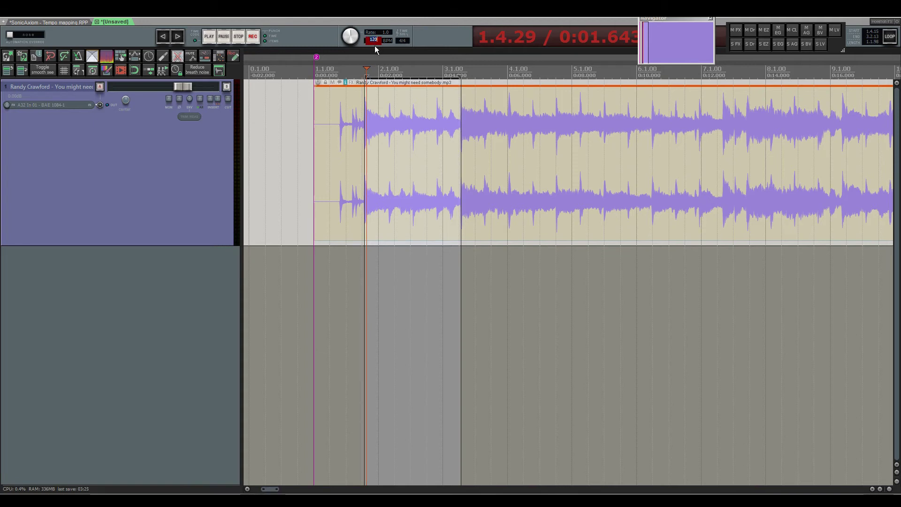
pyautogui.write('80')
pyautogui.press('Return')
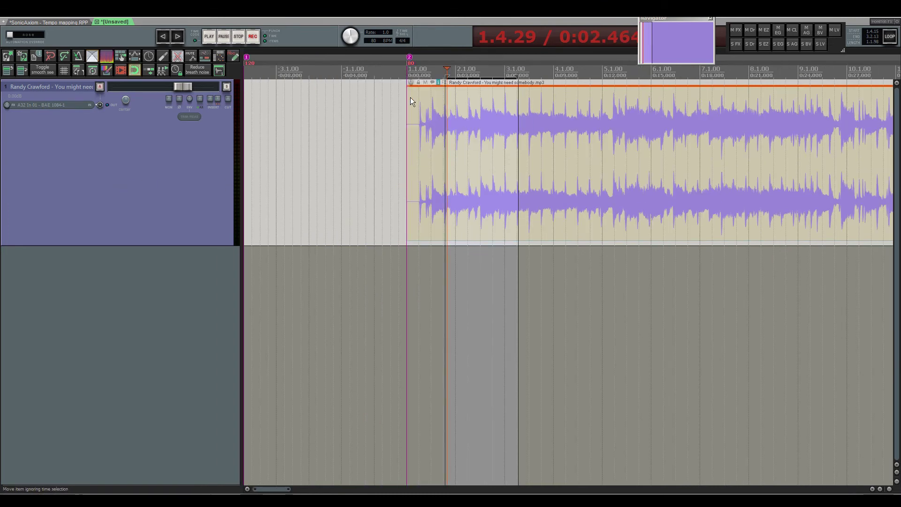
# Step: Change the first tempo marker at -4.1.00 from 120 to 80 BPM
pyautogui.doubleClick(250, 63)
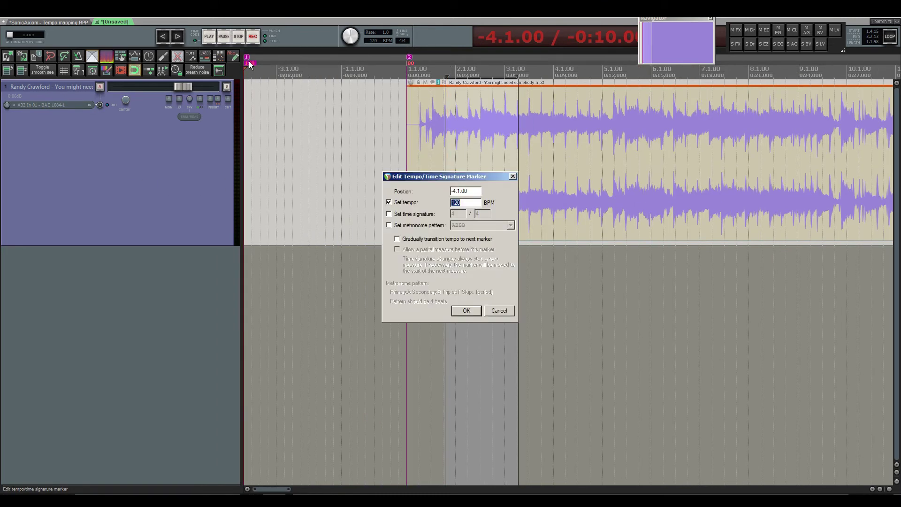
pyautogui.write('80')
pyautogui.press('Return')
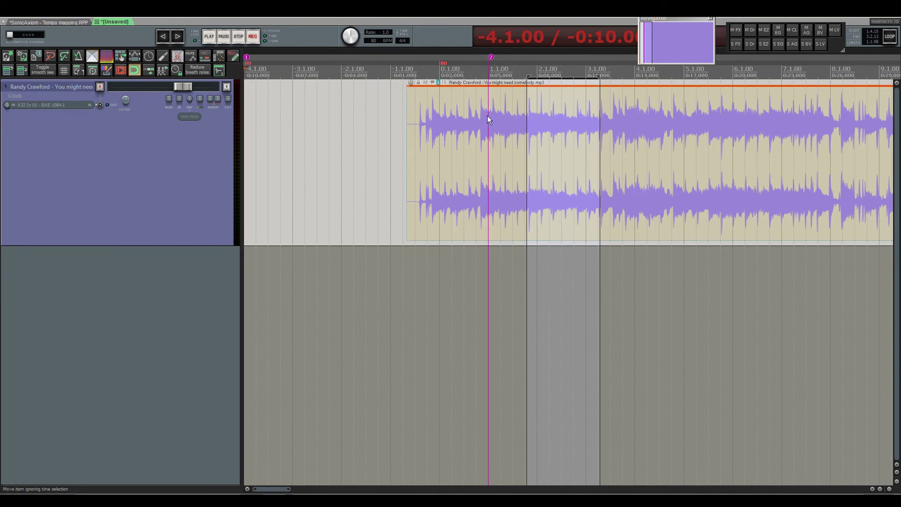
# Step: Move tempo marker 1 later to -1.4.00
pyautogui.scroll(3, 493, 66)
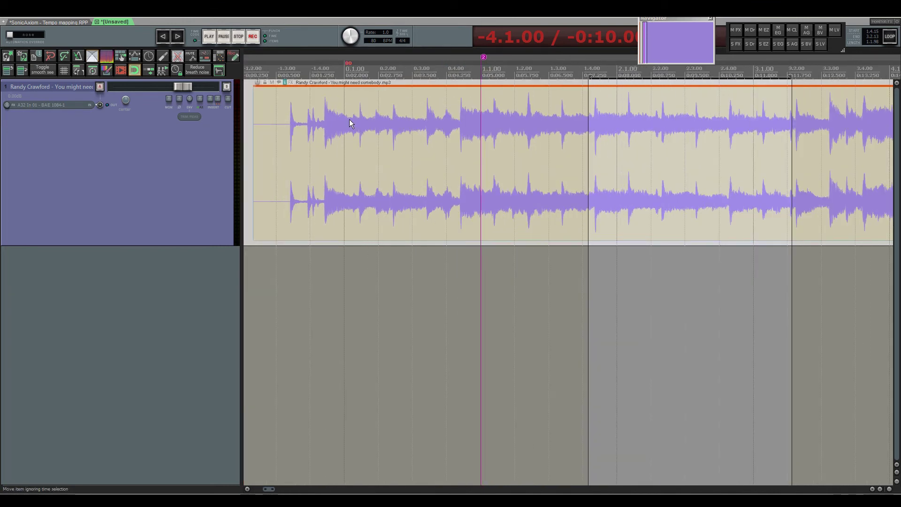
pyautogui.scroll(-5, 404, 134)
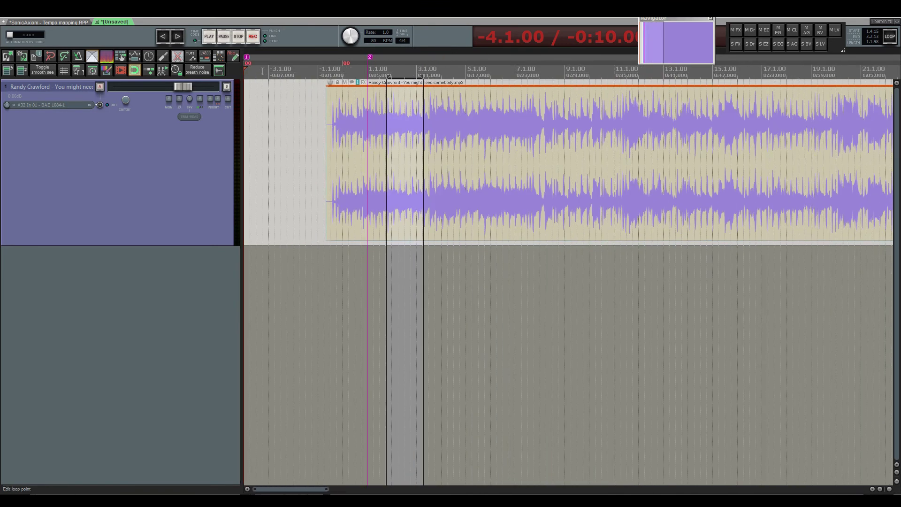
pyautogui.moveTo(250, 58); pyautogui.dragTo(347, 60)
# Step: Shift the song item later to 0.2.90 so its first strong hit lands on bar 1.1.00
pyautogui.scroll(4, 346, 89)
pyautogui.scroll(1, 344, 89)
pyautogui.scroll(1, 321, 120)
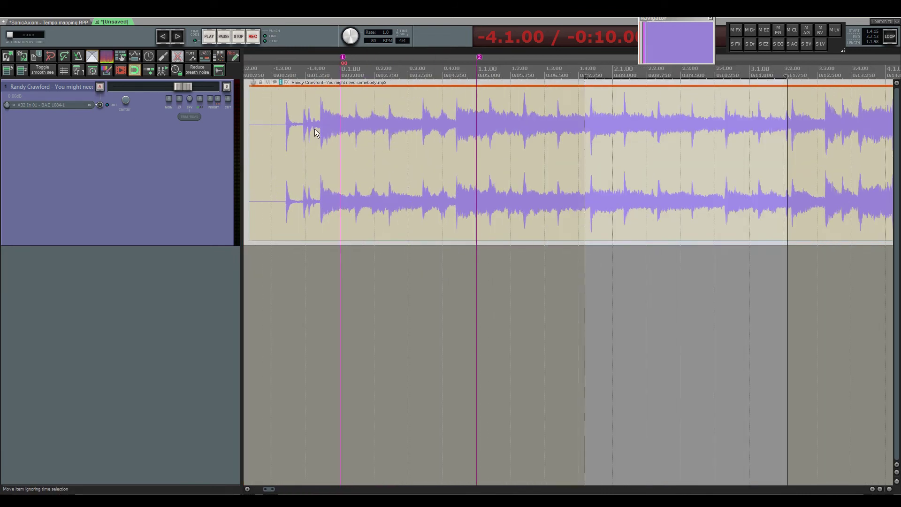
pyautogui.click(315, 129)
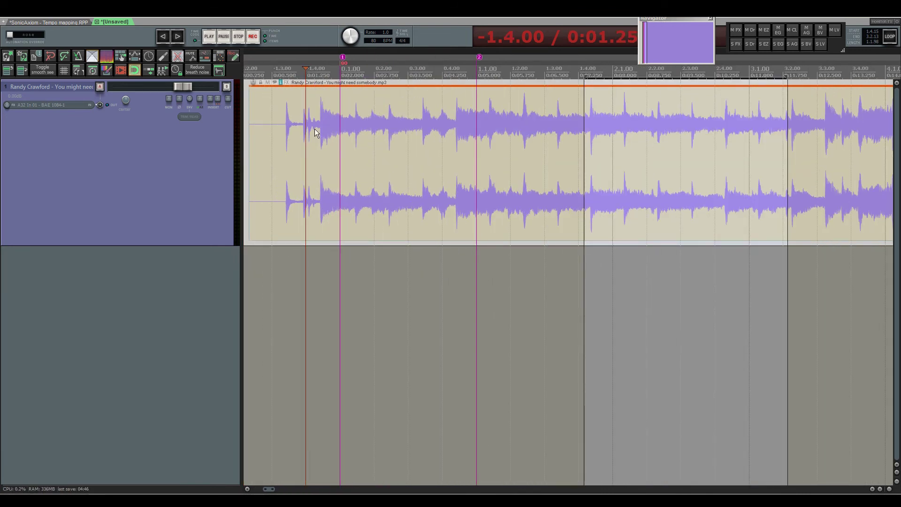
pyautogui.moveTo(314, 129); pyautogui.dragTo(472, 149)
pyautogui.scroll(2, 471, 148)
pyautogui.scroll(3, 477, 144)
pyautogui.moveTo(574, 151); pyautogui.dragTo(571, 148)
pyautogui.scroll(-5, 572, 155)
# Step: Audition the item alignment, then move the first 80 BPM tempo marker to the project start
pyautogui.click(384, 277)
pyautogui.press('space')
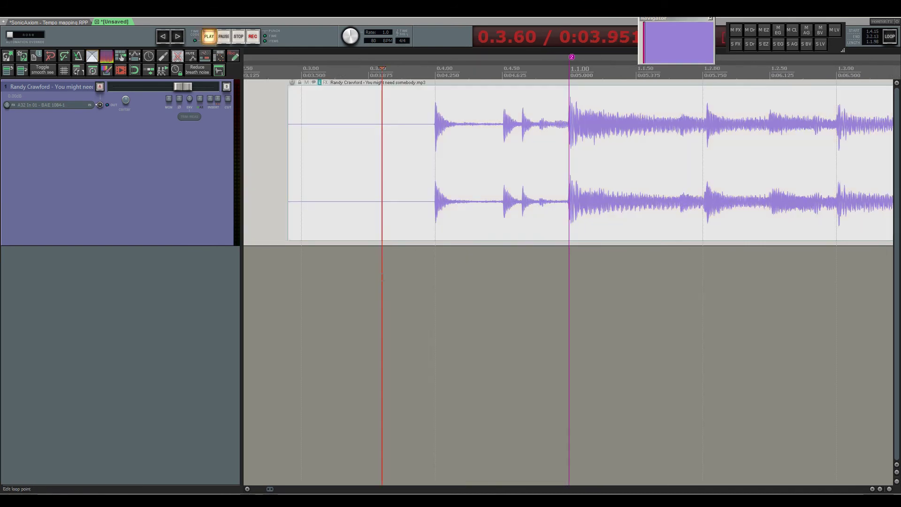
pyautogui.press('space')
pyautogui.scroll(-3, 335, 155)
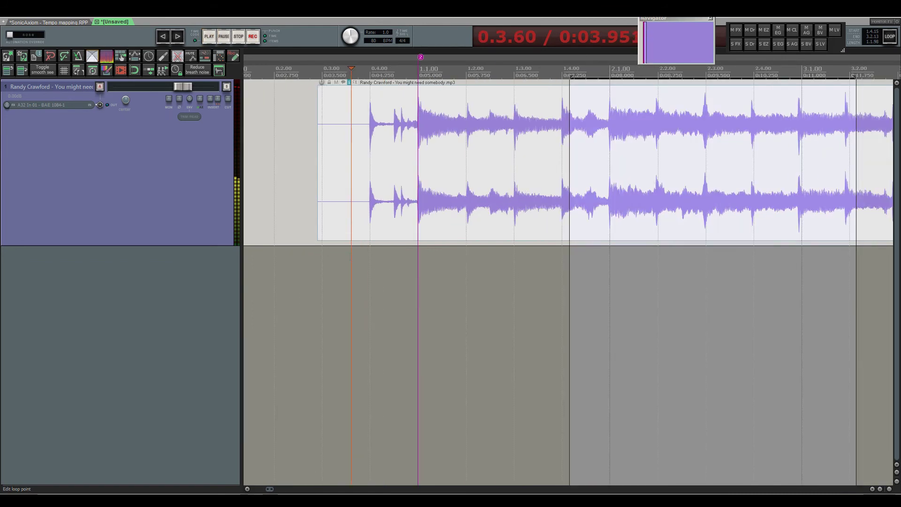
pyautogui.click(78, 58)
# Step: Set a loop range from before the intro to around bar 5 and play it to check timing
pyautogui.click(321, 271)
pyautogui.press('space')
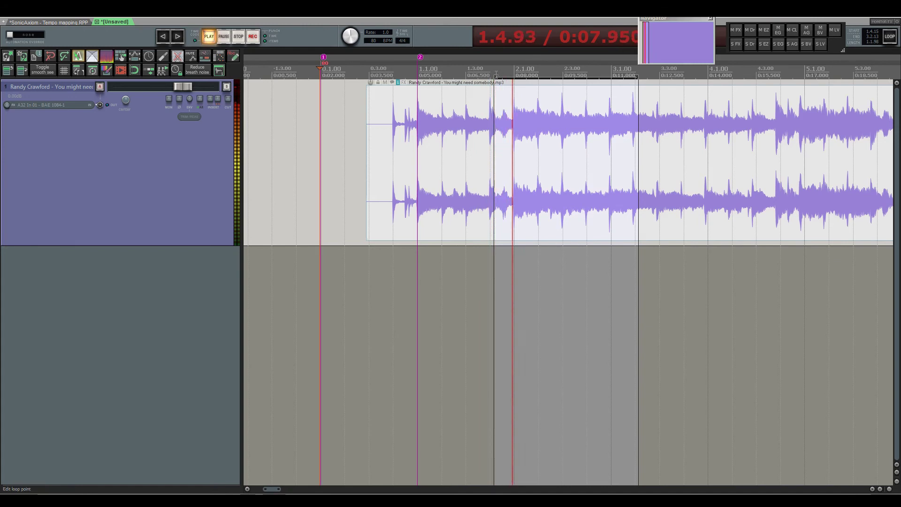
pyautogui.moveTo(499, 74); pyautogui.dragTo(259, 75)
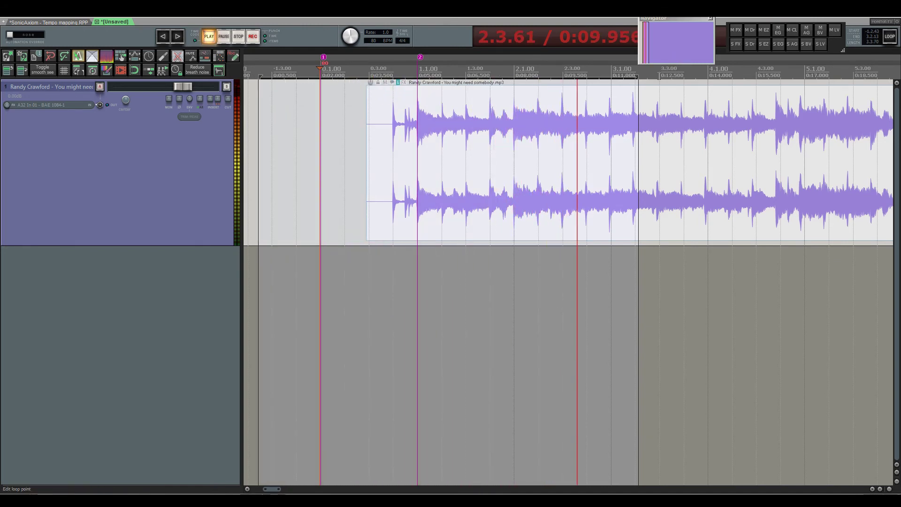
pyautogui.moveTo(638, 71); pyautogui.dragTo(892, 70)
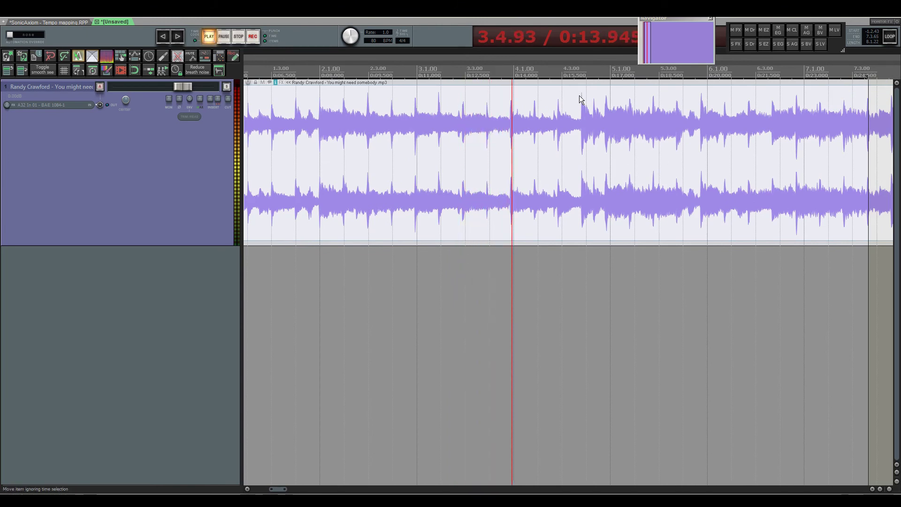
pyautogui.scroll(-2, 536, 228)
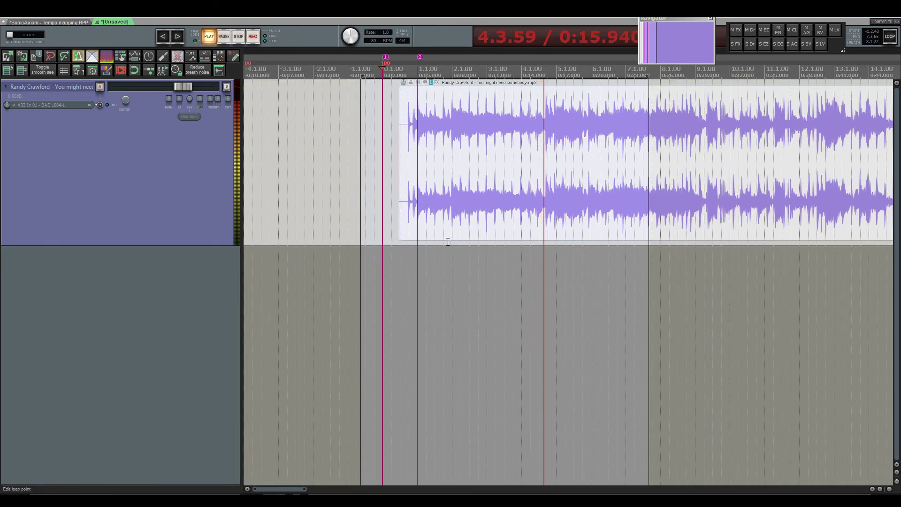
pyautogui.press('space')
pyautogui.scroll(3, 421, 147)
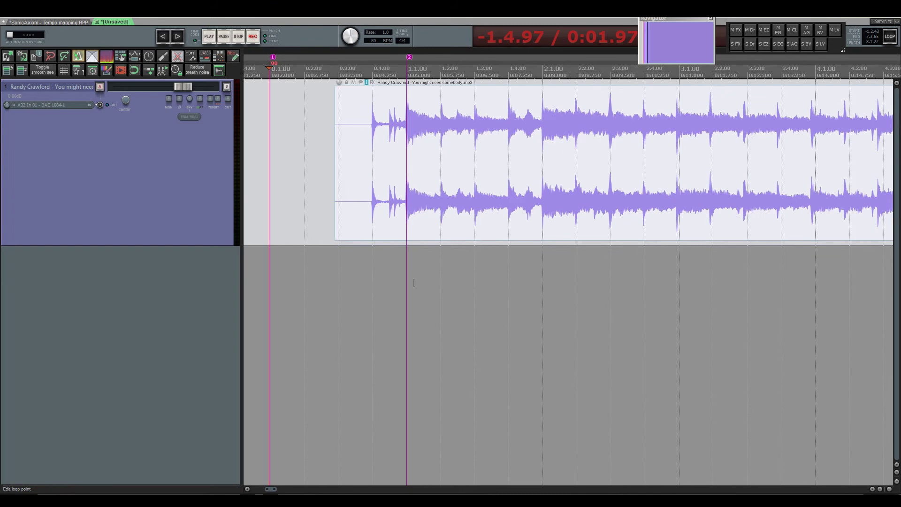
# Step: Add a tempo marker on bar 2's downbeat, align it to the transient, and play back
pyautogui.click(407, 268)
pyautogui.press('space')
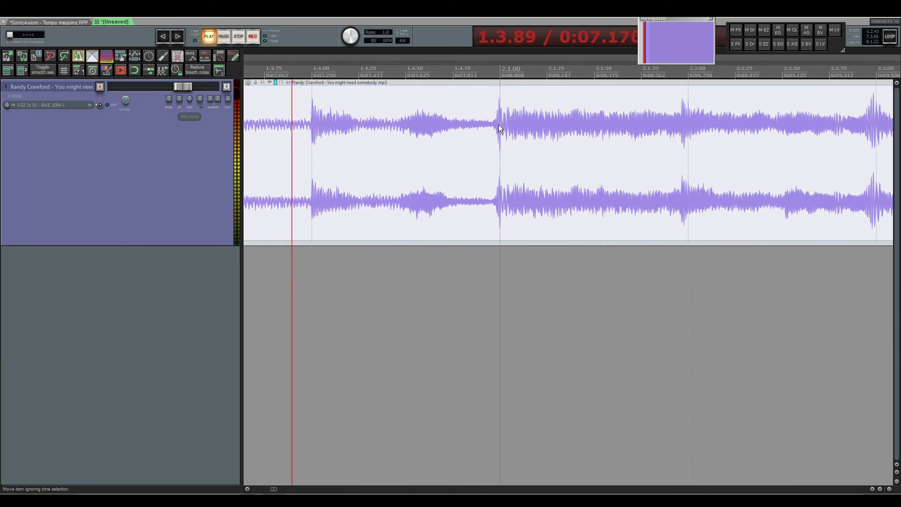
pyautogui.press('space')
pyautogui.scroll(4, 496, 128)
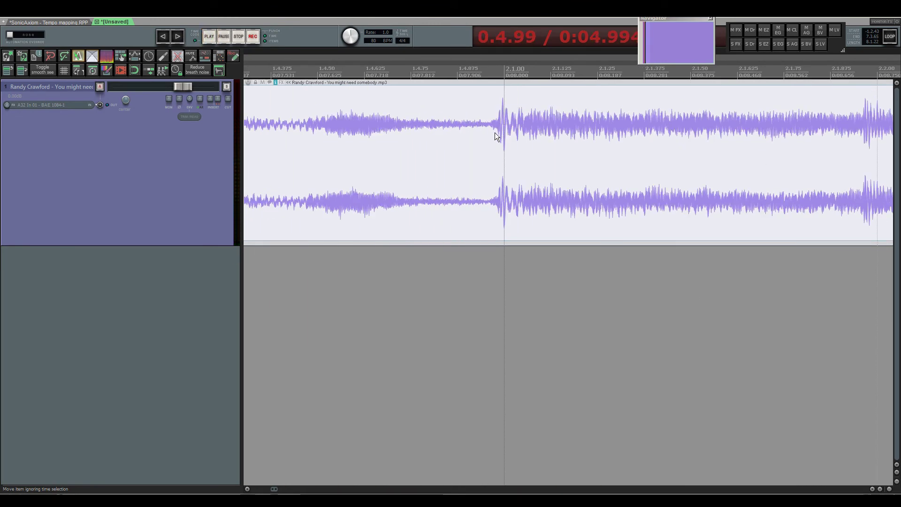
pyautogui.hotkey('shift', 'c')
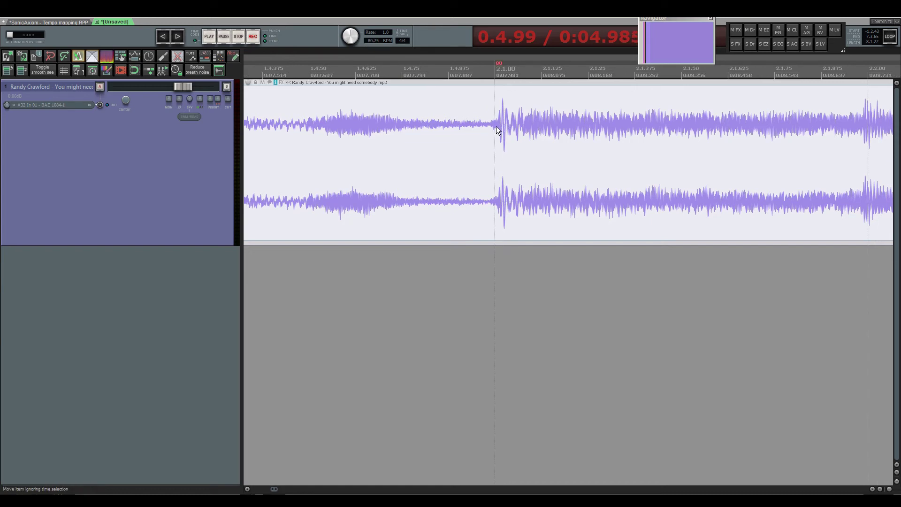
pyautogui.scroll(2, 497, 126)
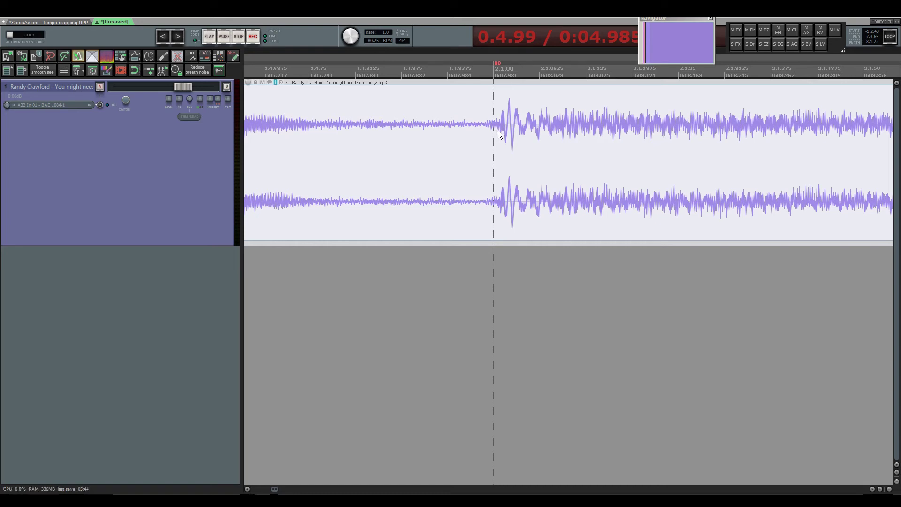
pyautogui.moveTo(499, 131); pyautogui.dragTo(500, 132)
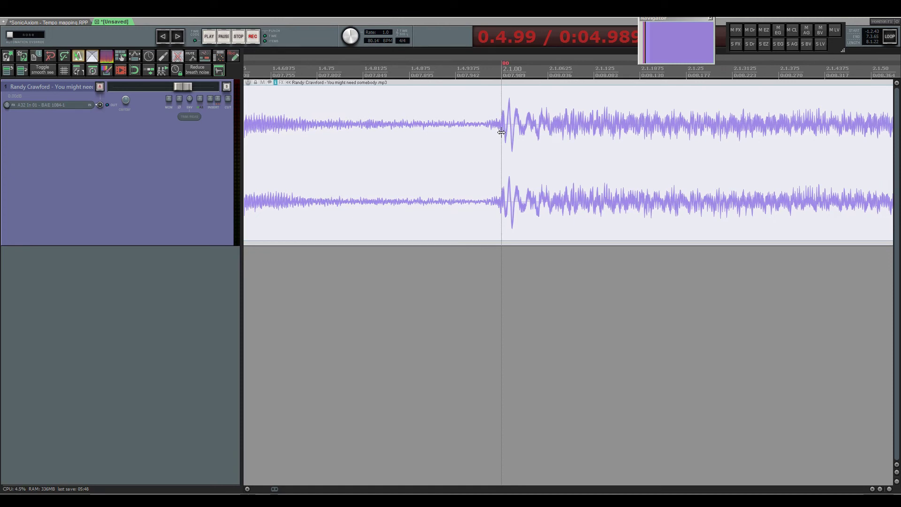
pyautogui.scroll(-8, 525, 279)
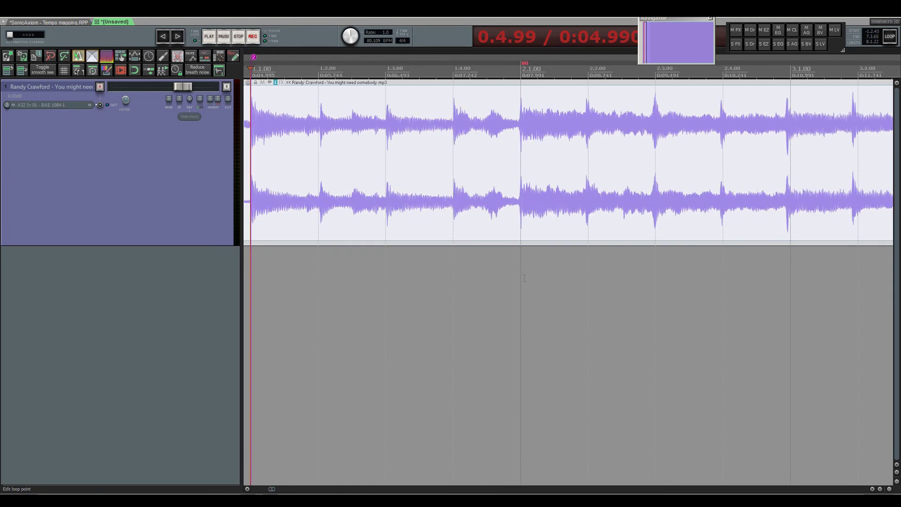
pyautogui.scroll(-3, 524, 278)
pyautogui.press('space')
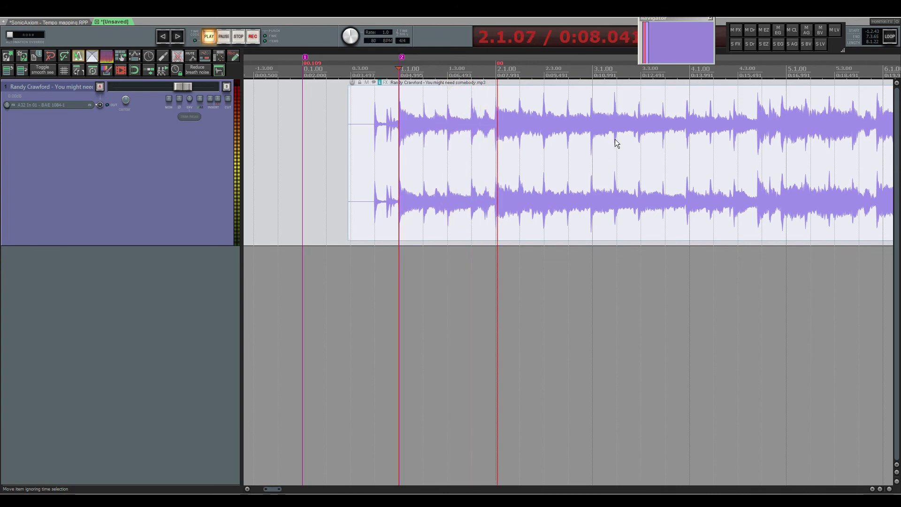
# Step: Add a tempo marker aligning bar 3 to its drum hit and check playback
pyautogui.scroll(6, 594, 141)
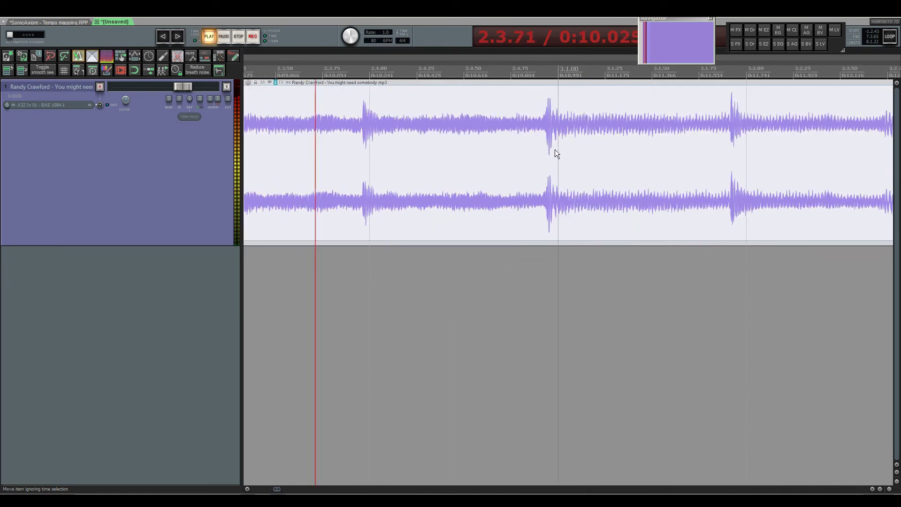
pyautogui.scroll(2, 550, 145)
pyautogui.click(544, 138)
pyautogui.press('space')
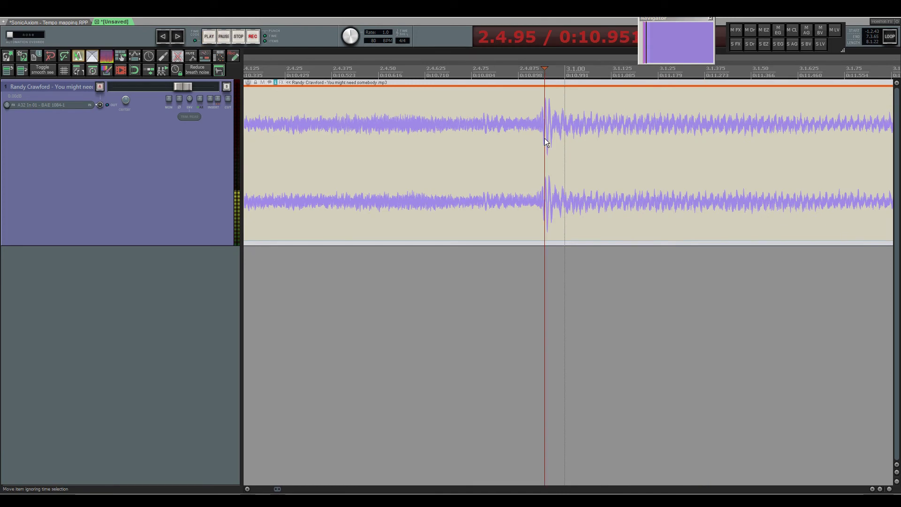
pyautogui.hotkey('shift', 'c')
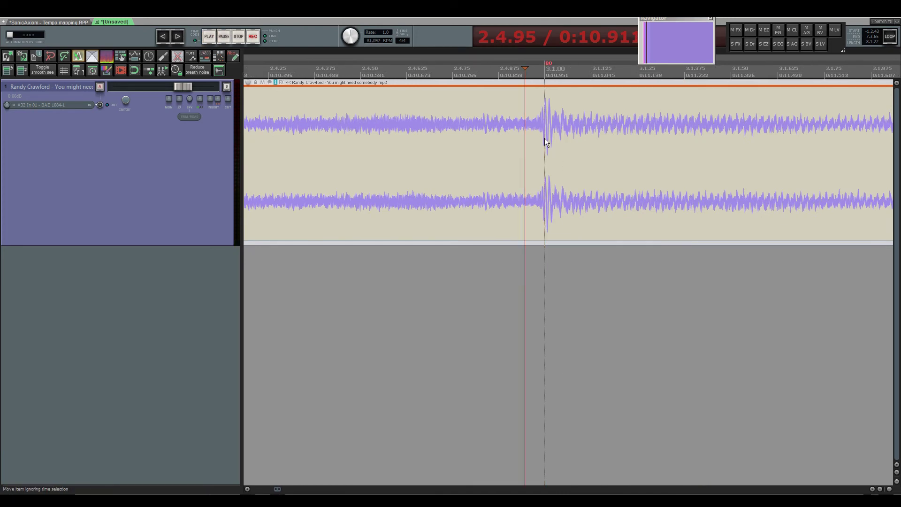
pyautogui.press('space')
pyautogui.scroll(-4, 352, 233)
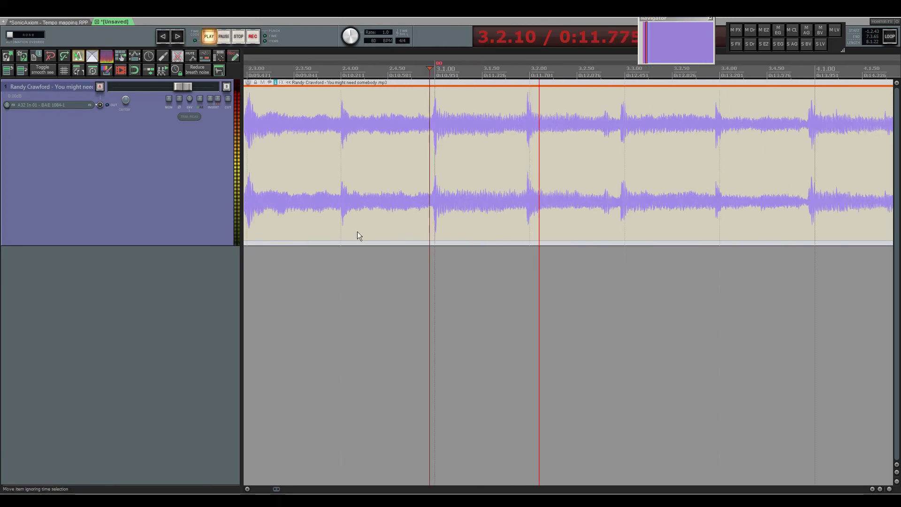
pyautogui.scroll(2, 663, 143)
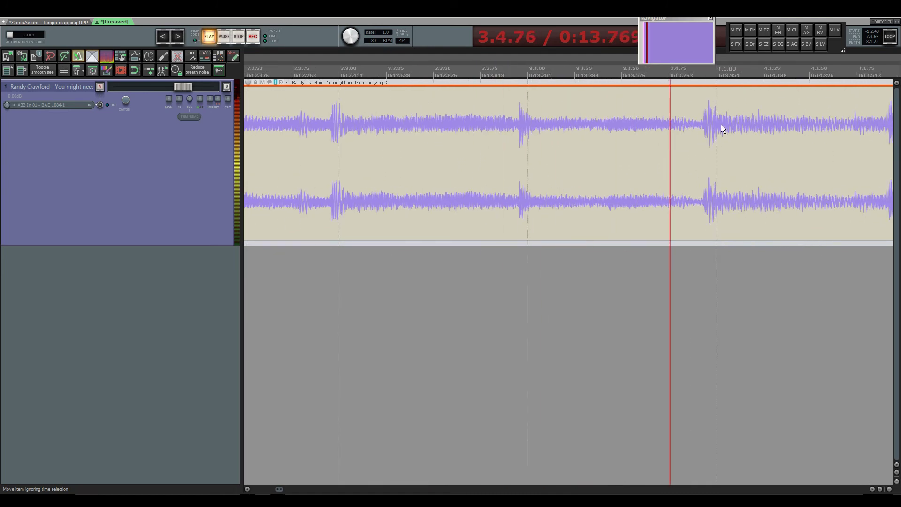
pyautogui.press('space')
# Step: Align the bar 4 downbeat with its drum hit and listen back
pyautogui.hotkey('ctrl', 't')
pyautogui.press('space')
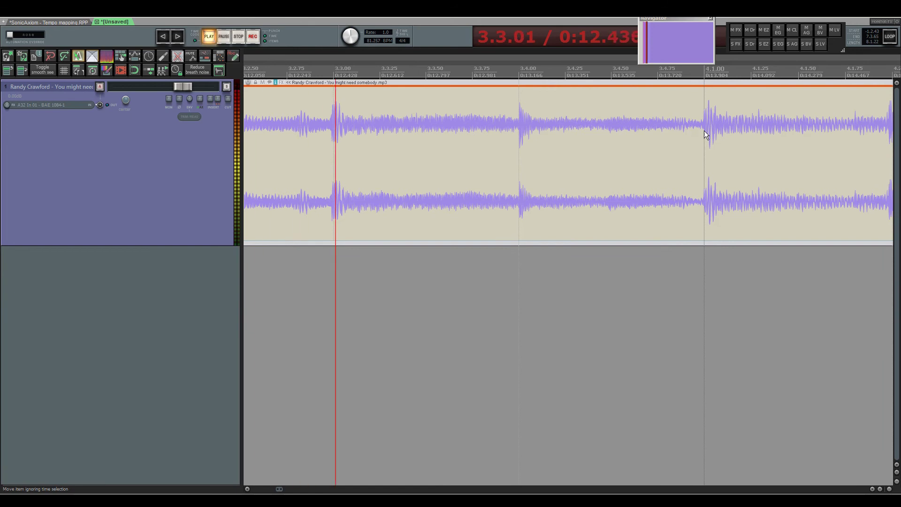
pyautogui.hscroll(5, 700, 131)
pyautogui.scroll(3, 421, 137)
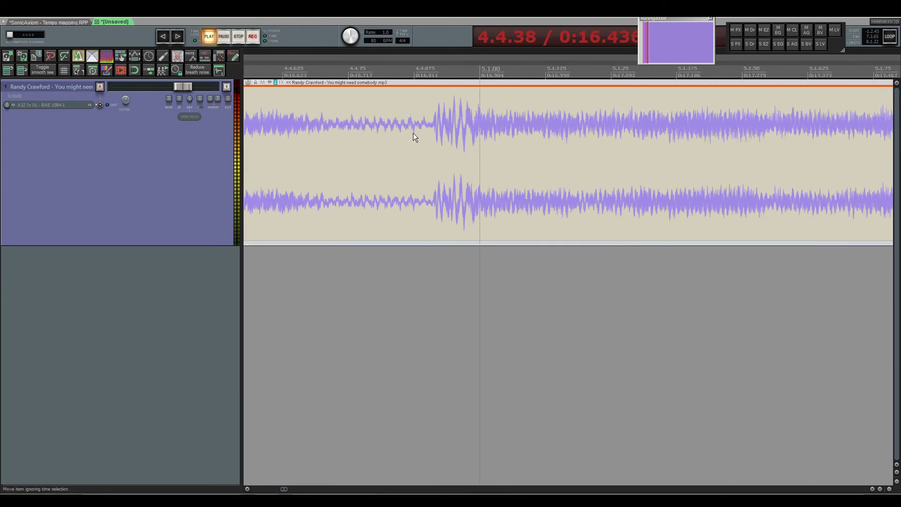
pyautogui.press('space')
# Step: Add a tempo marker snapping bar 5 to its drum hit and check playback
pyautogui.click(436, 134)
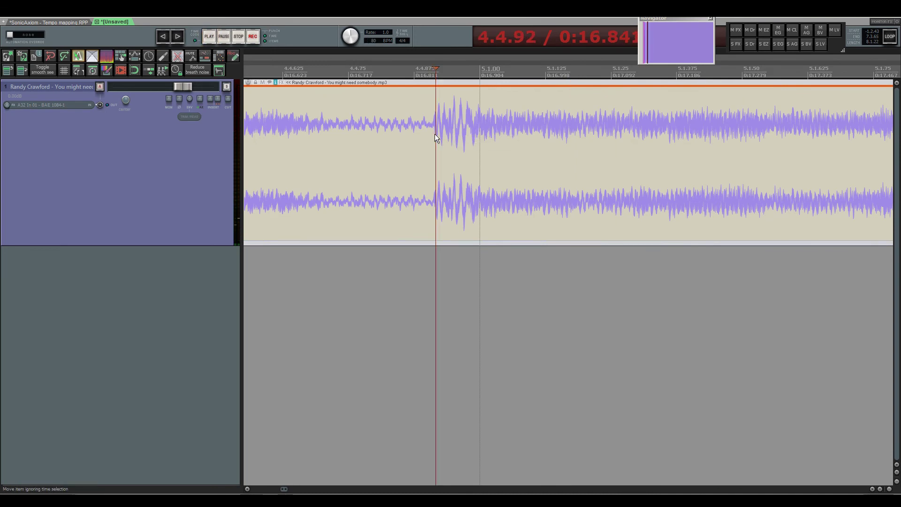
pyautogui.hotkey('shift', 'c')
pyautogui.press('space')
pyautogui.scroll(-5, 331, 196)
pyautogui.scroll(-1, 590, 193)
pyautogui.scroll(1, 716, 141)
pyautogui.scroll(2, 709, 134)
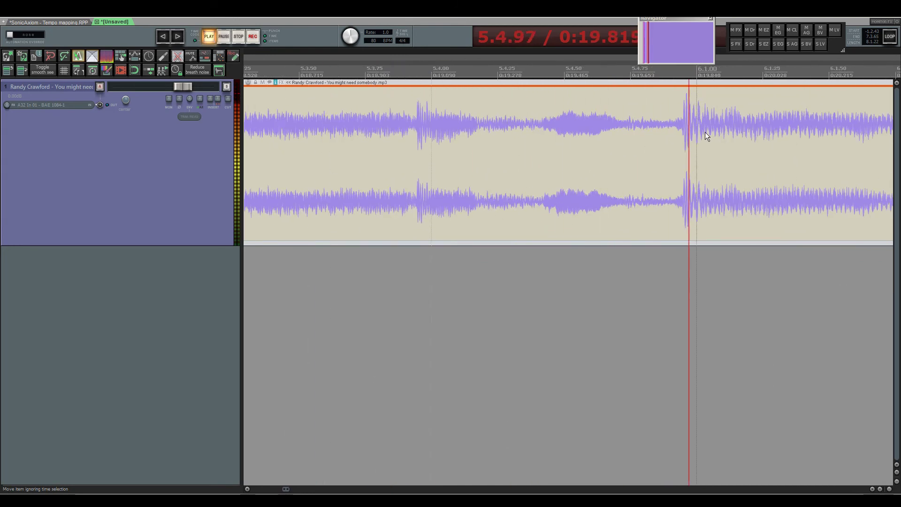
pyautogui.press('space')
pyautogui.scroll(5, 688, 125)
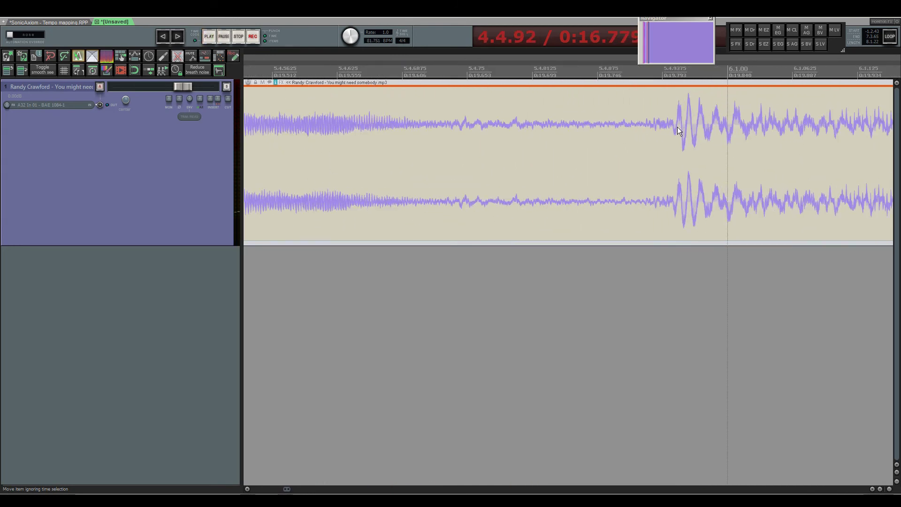
# Step: Add a tempo marker aligning the bar 6 downbeat with its drum hit and listen back
pyautogui.hotkey('shift', 'c')
pyautogui.press('space')
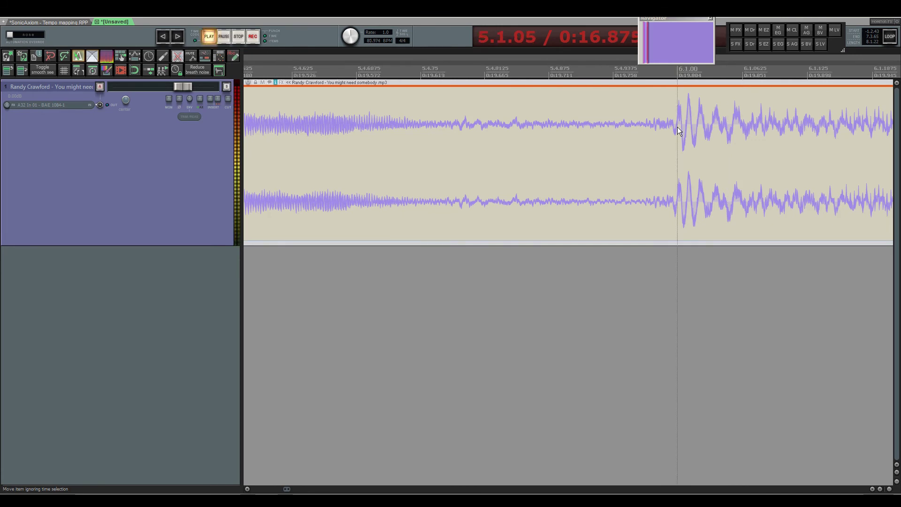
pyautogui.scroll(-4, 511, 211)
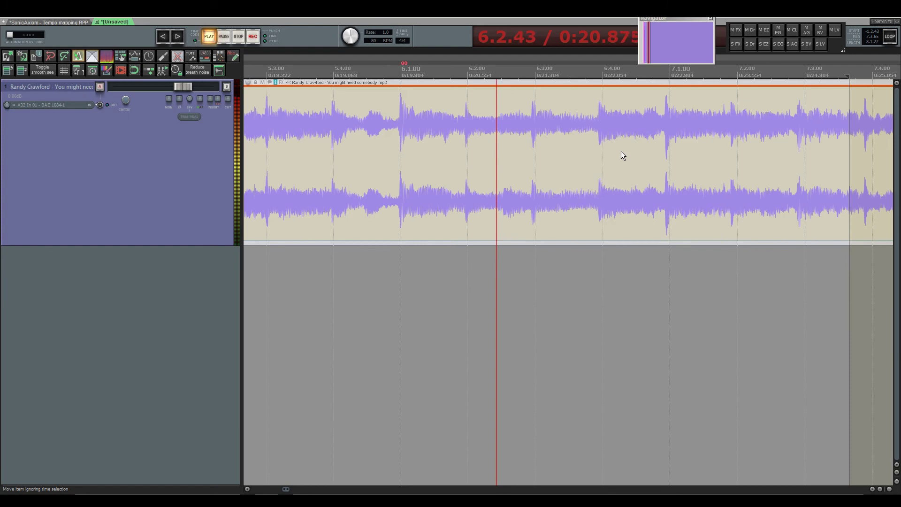
pyautogui.scroll(3, 622, 150)
pyautogui.scroll(3, 731, 131)
pyautogui.press('space')
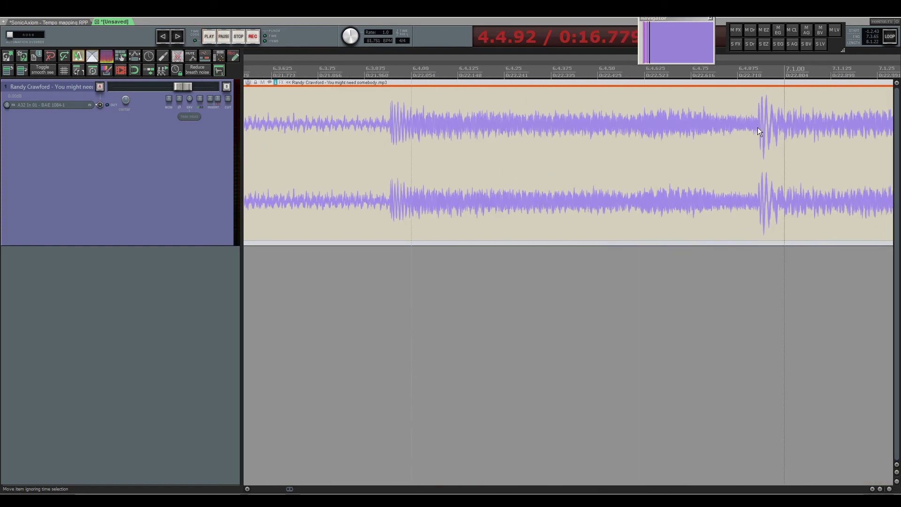
# Step: Add a tempo marker aligning bar 7 to its hit and check playback
pyautogui.press('t')
pyautogui.press('space')
pyautogui.scroll(-5, 530, 219)
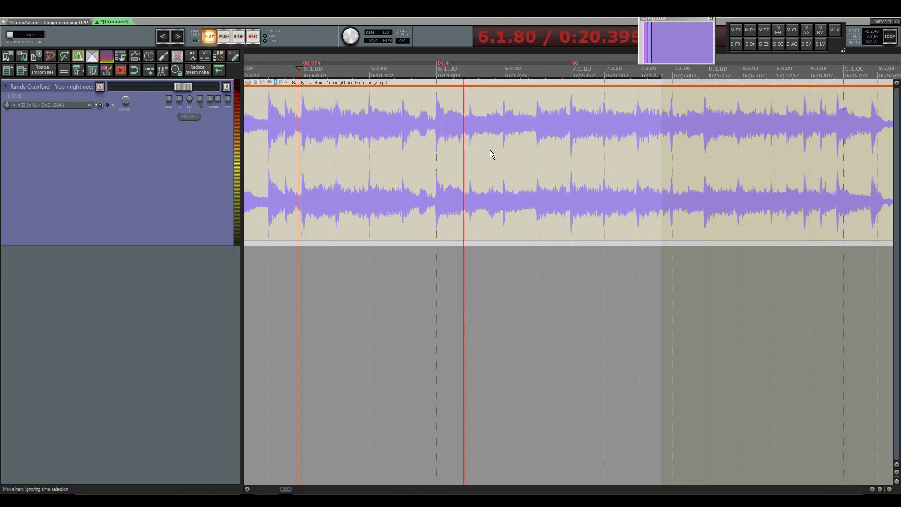
pyautogui.scroll(8, 486, 138)
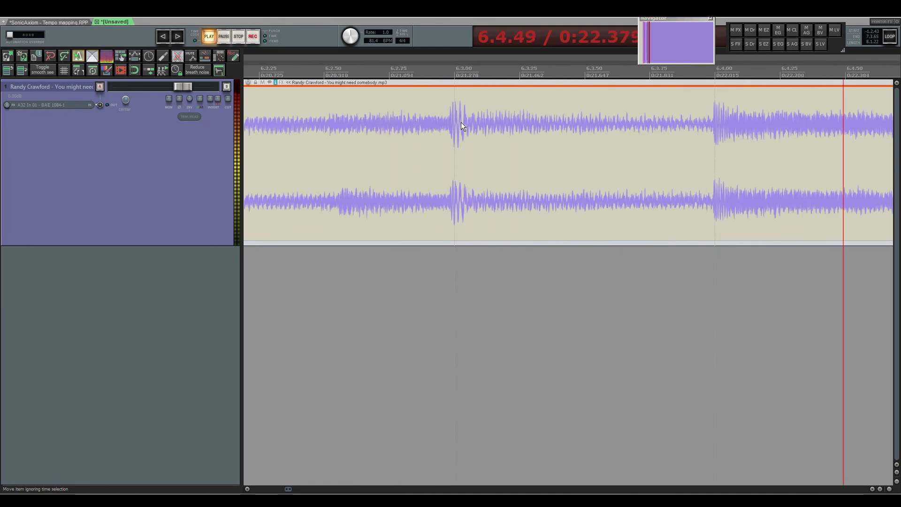
pyautogui.scroll(-4, 465, 140)
pyautogui.press('space')
pyautogui.scroll(3, 446, 154)
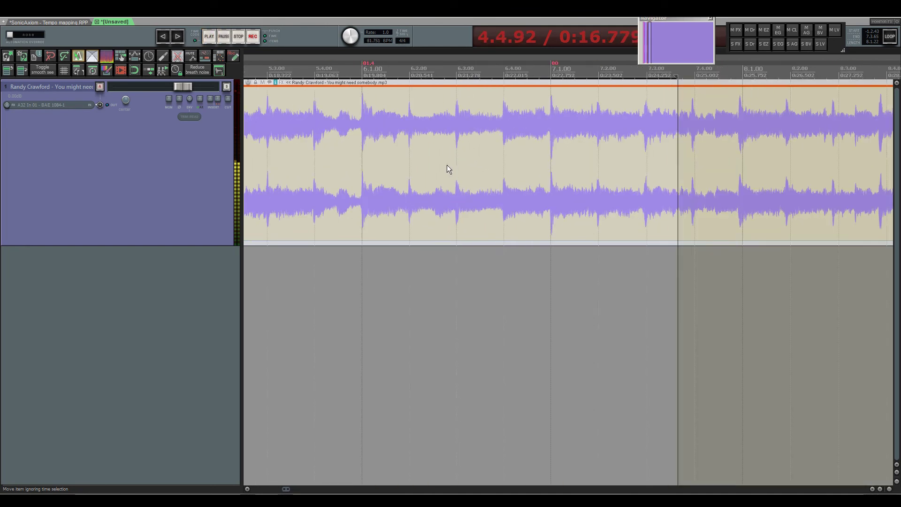
pyautogui.scroll(3, 474, 124)
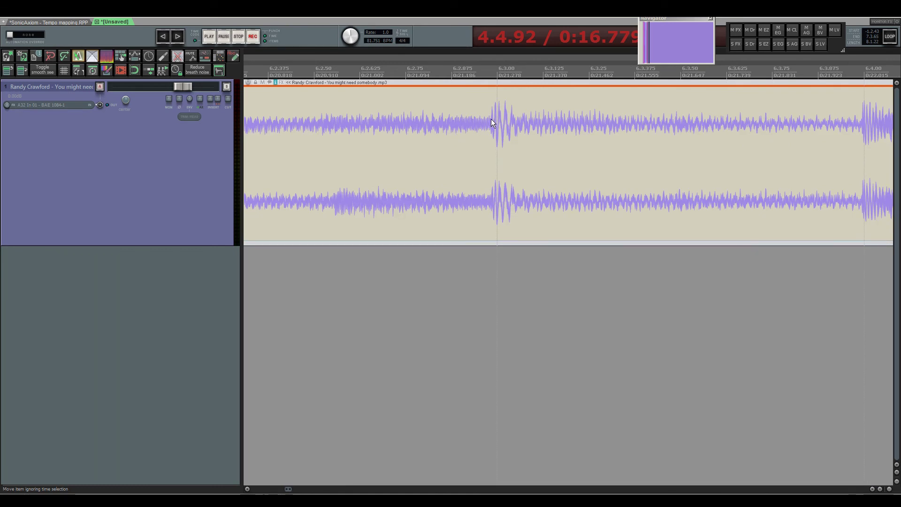
# Step: Add a mid-measure tempo marker at beat 6.3 to correct drift, then listen to the fix
pyautogui.hotkey('shift', 'c')
pyautogui.scroll(-4, 598, 191)
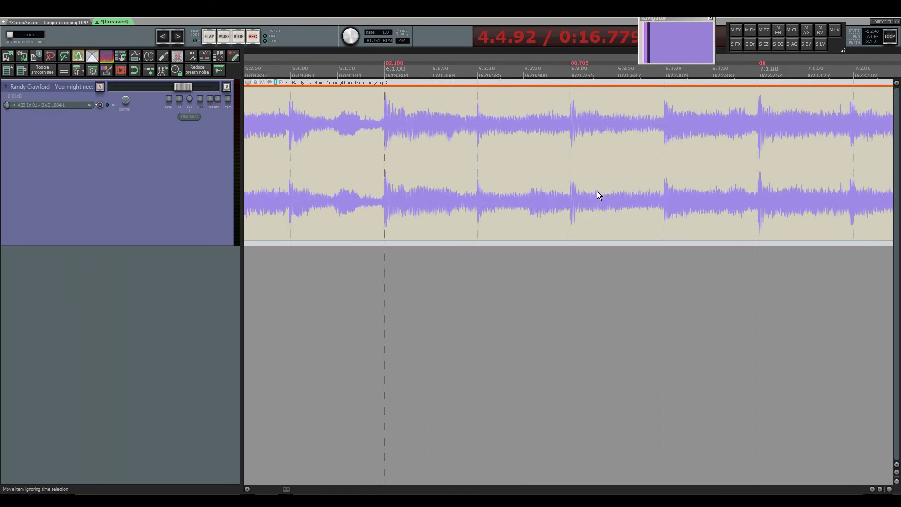
pyautogui.scroll(-3, 567, 229)
pyautogui.press('space')
pyautogui.click(447, 282)
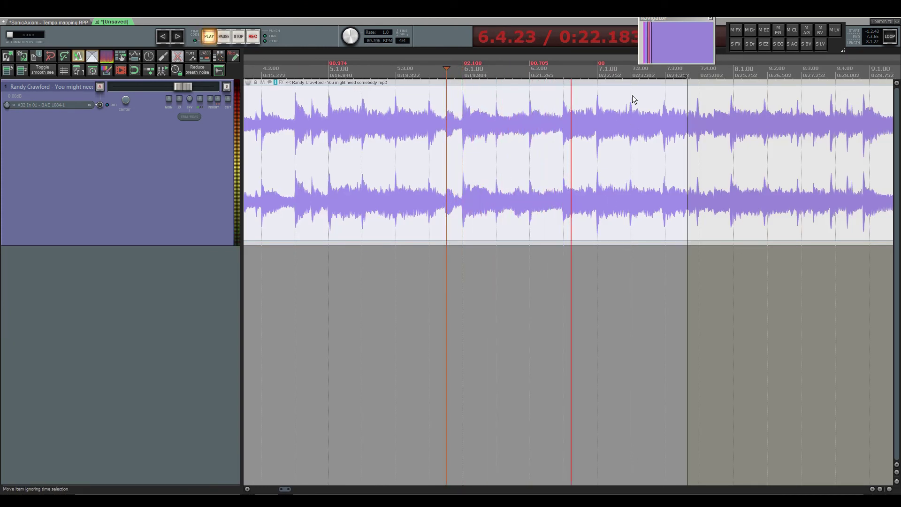
pyautogui.scroll(6, 616, 106)
pyautogui.press('space')
pyautogui.scroll(3, 485, 128)
pyautogui.scroll(-5, 484, 129)
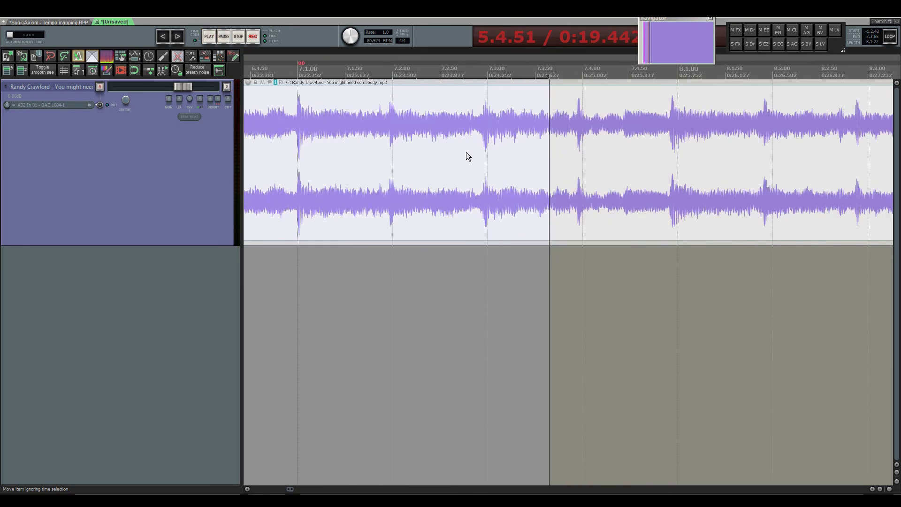
pyautogui.scroll(-3, 463, 155)
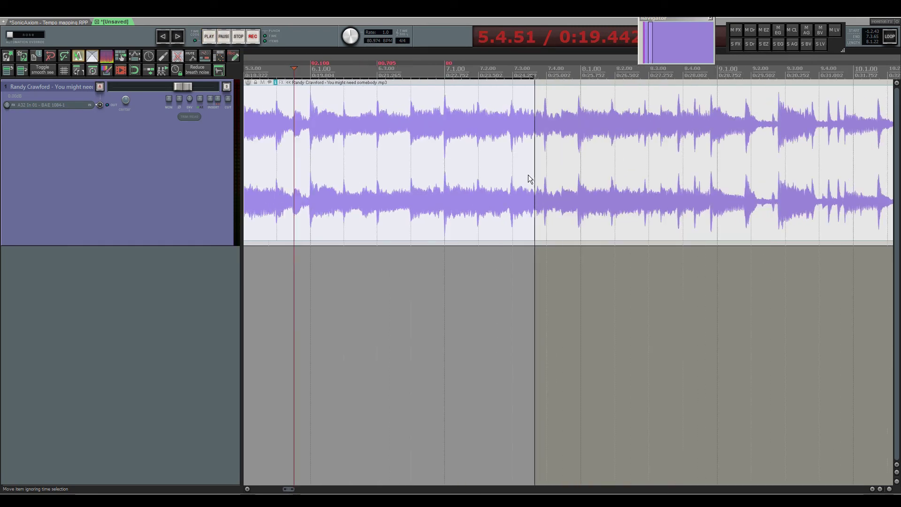
# Step: Listen from late in bar 7 through toward bar 8
pyautogui.click(444, 135)
pyautogui.press('space')
pyautogui.scroll(3, 573, 124)
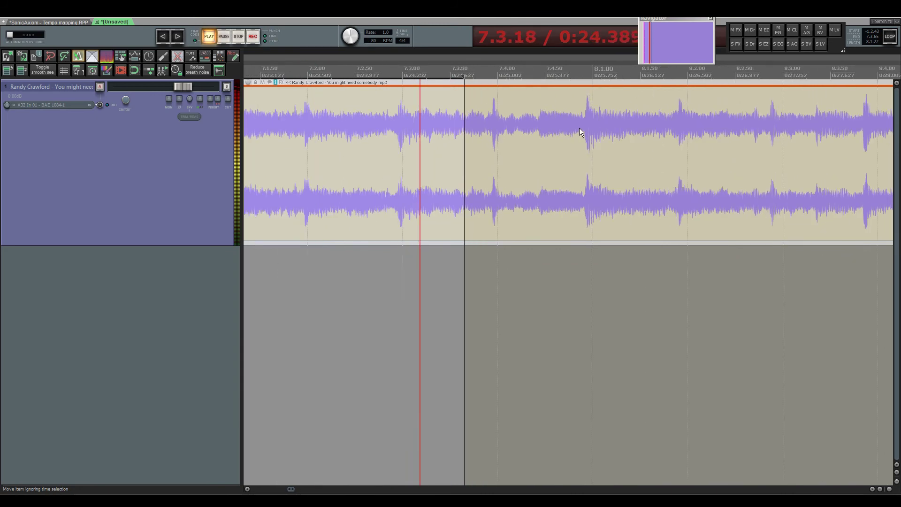
pyautogui.scroll(2, 587, 114)
pyautogui.press('space')
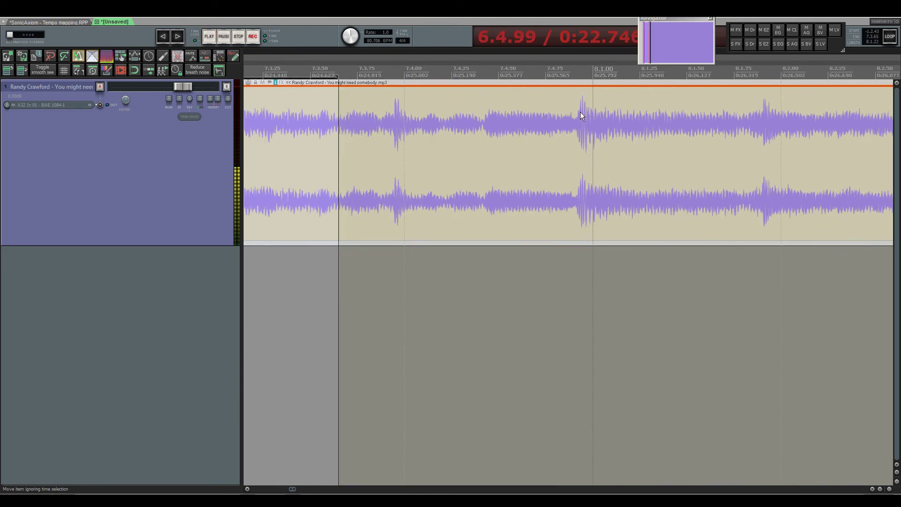
# Step: Add and nudge a tempo marker so bar 8's downbeat sits on the transient
pyautogui.hotkey('shift', 'c')
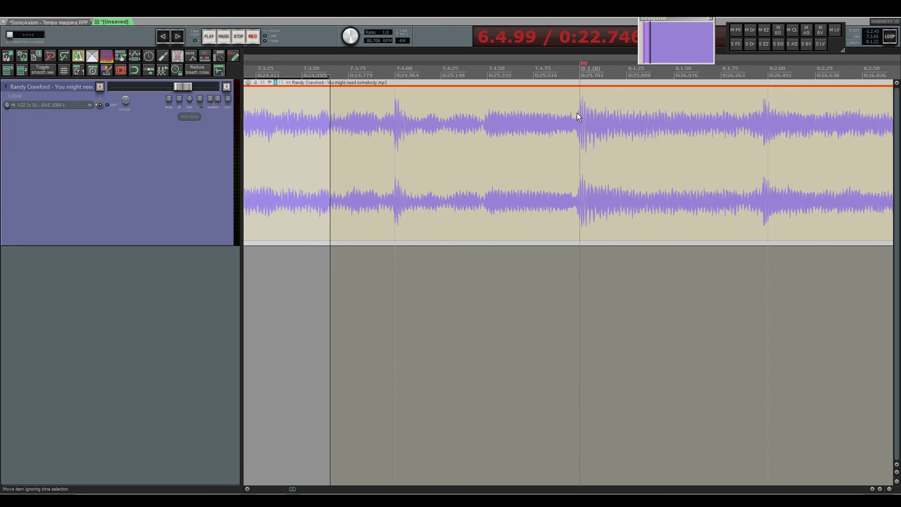
pyautogui.hotkey('shift', 'c')
pyautogui.hotkey('shift', 'c')
pyautogui.press('space')
pyautogui.scroll(-2, 566, 224)
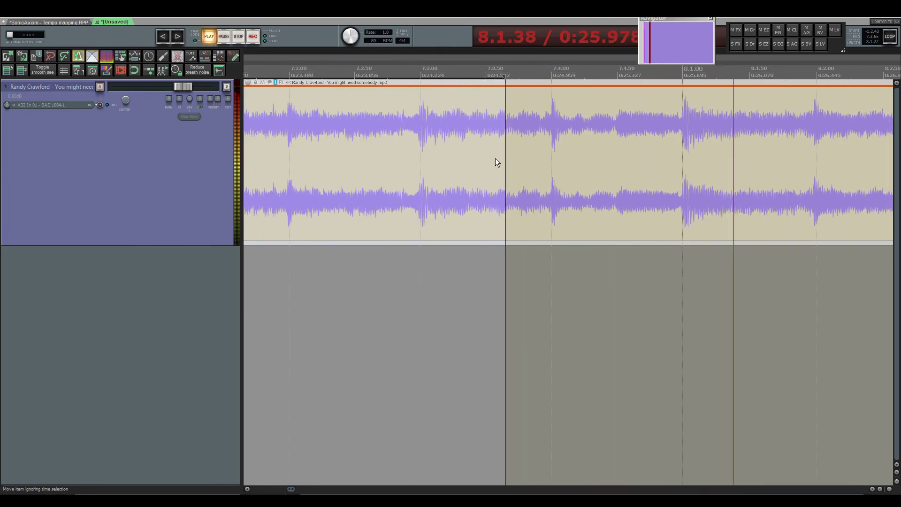
pyautogui.scroll(-8, 469, 171)
pyautogui.scroll(2, 520, 145)
pyautogui.scroll(2, 520, 145)
pyautogui.scroll(3, 484, 136)
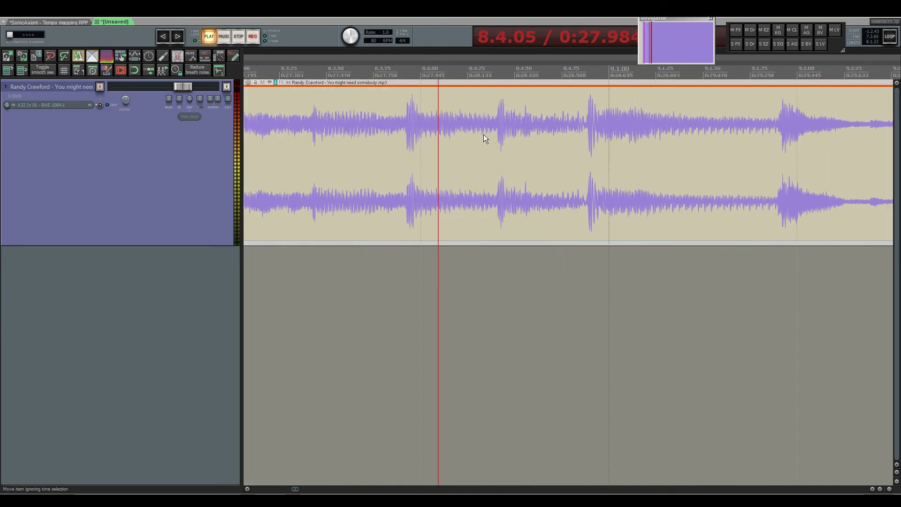
pyautogui.press('space')
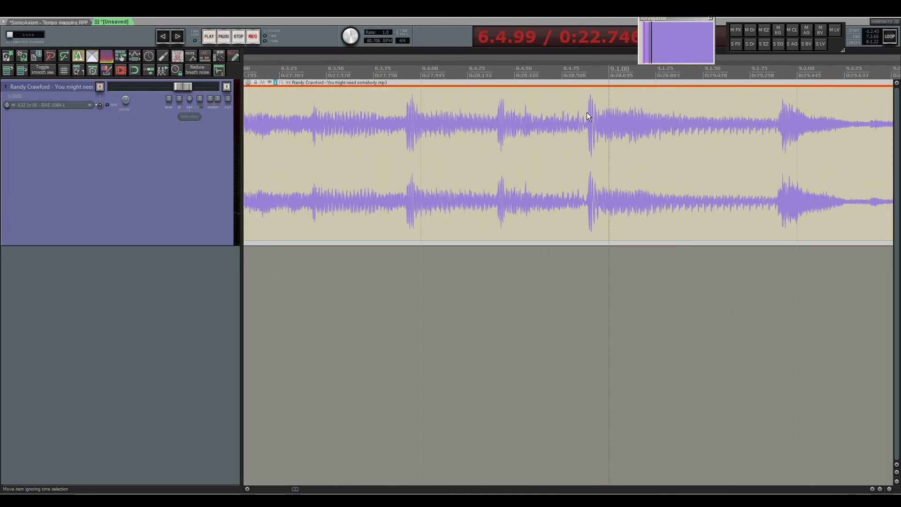
# Step: Add a tempo marker aligning bar 9 to its hit and play from bar 9 to check
pyautogui.hotkey('shift', 'c')
pyautogui.press('space')
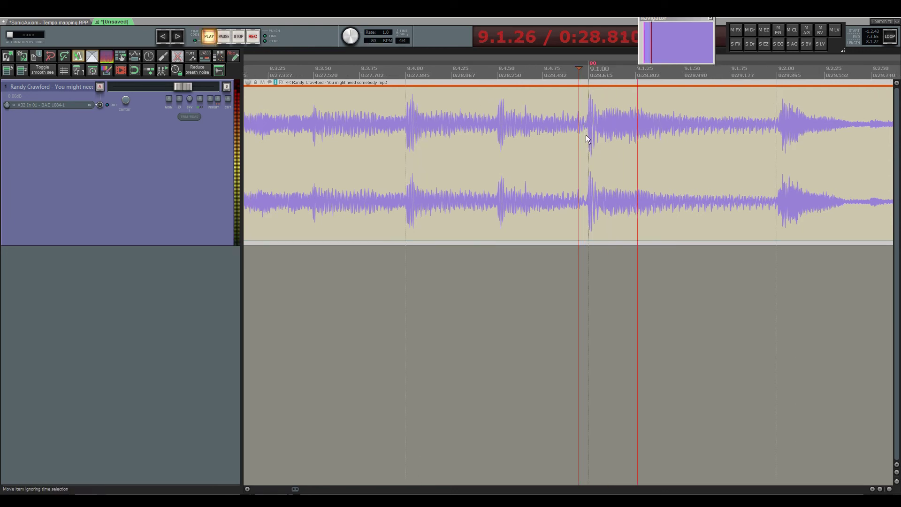
pyautogui.scroll(-4, 392, 206)
pyautogui.scroll(2, 608, 153)
pyautogui.scroll(2, 639, 146)
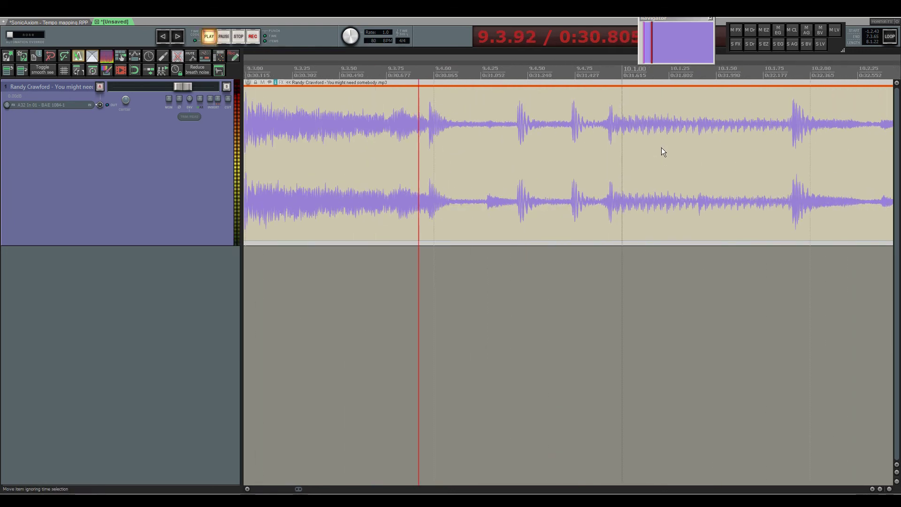
pyautogui.press('space')
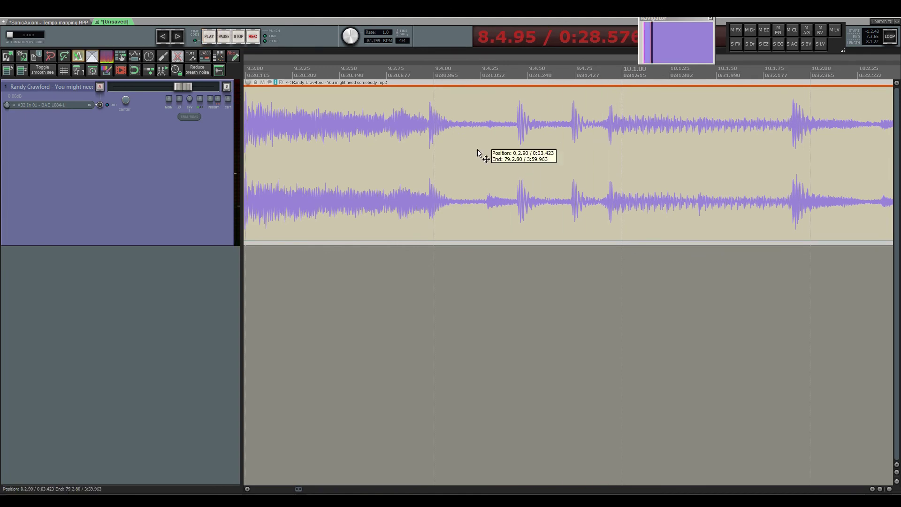
# Step: Add a tempo marker on the bar 10 downbeat and check it by playback
pyautogui.click(478, 151)
pyautogui.press('space')
pyautogui.press('space')
pyautogui.scroll(2, 609, 138)
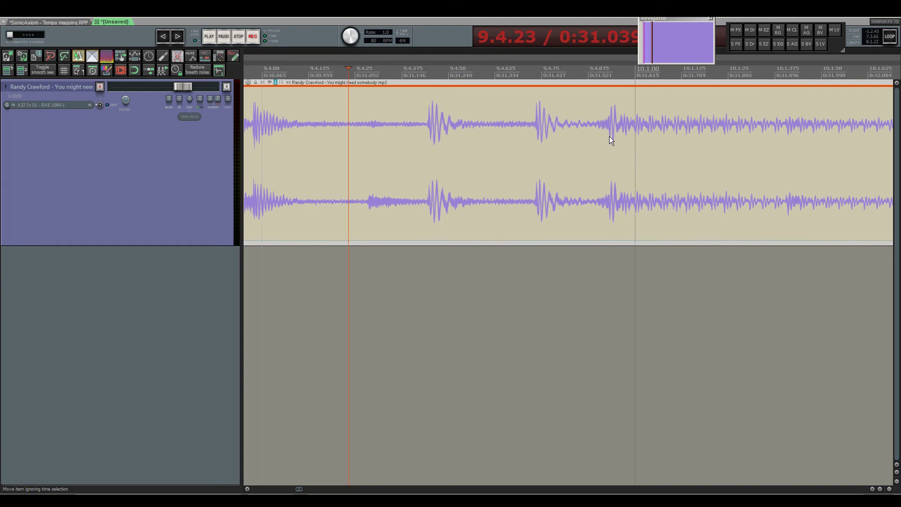
pyautogui.hotkey('shift', 'c')
pyautogui.press('space')
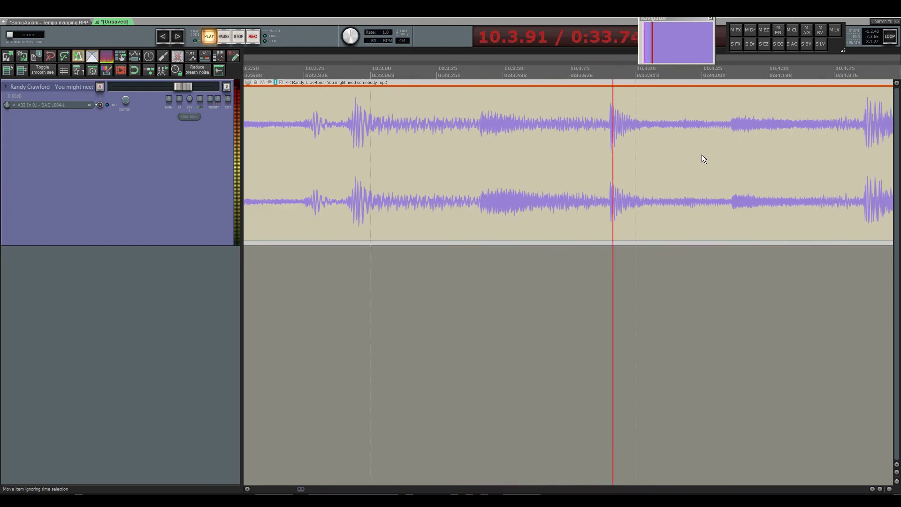
pyautogui.press('space')
pyautogui.scroll(3, 611, 136)
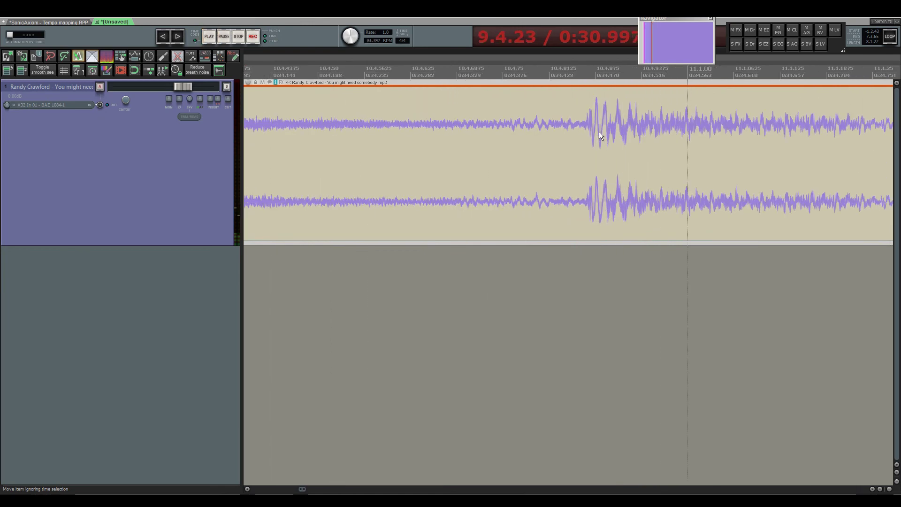
# Step: Add a tempo marker on the bar 11 downbeat and listen to its alignment
pyautogui.hotkey('shift', 'c')
pyautogui.press('space')
pyautogui.scroll(-4, 518, 175)
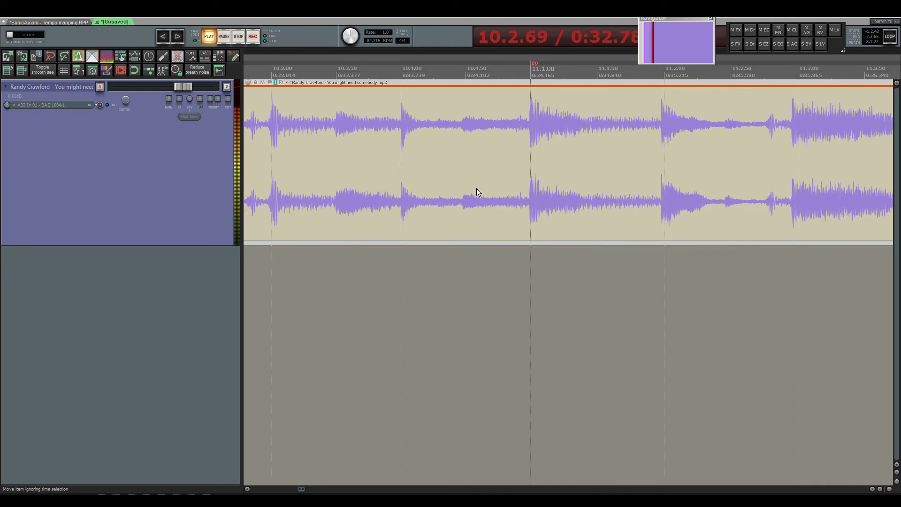
pyautogui.scroll(-3, 347, 207)
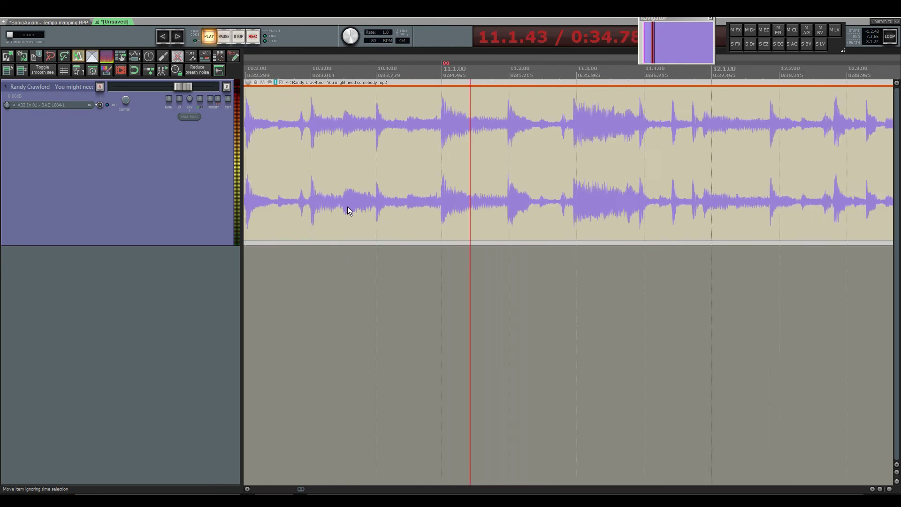
pyautogui.scroll(7, 666, 136)
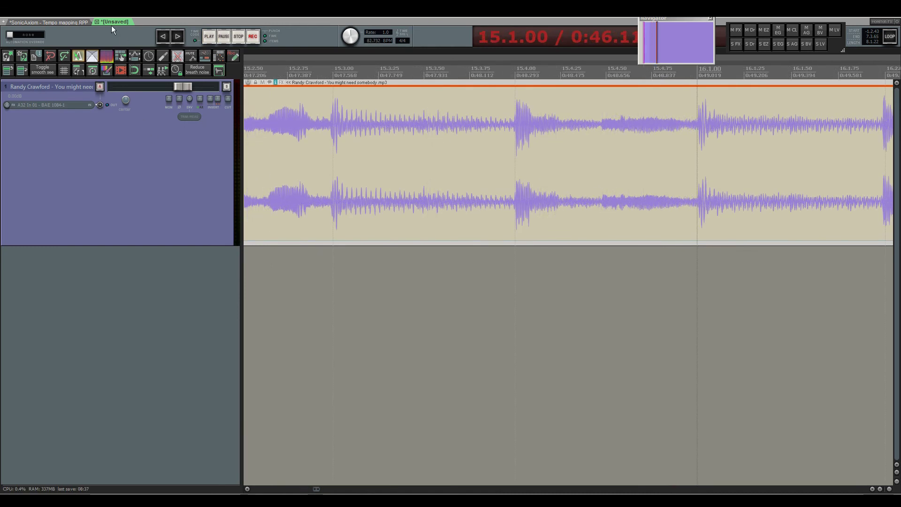
# Step: Show the master track from the View menu and drag it taller to display the 82.732 BPM tempo envelope
pyautogui.click(40, 16)
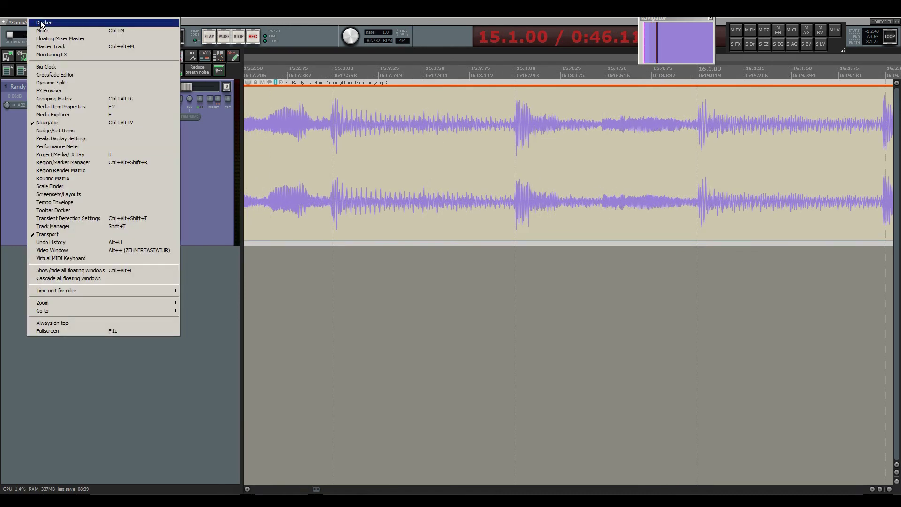
pyautogui.click(45, 47)
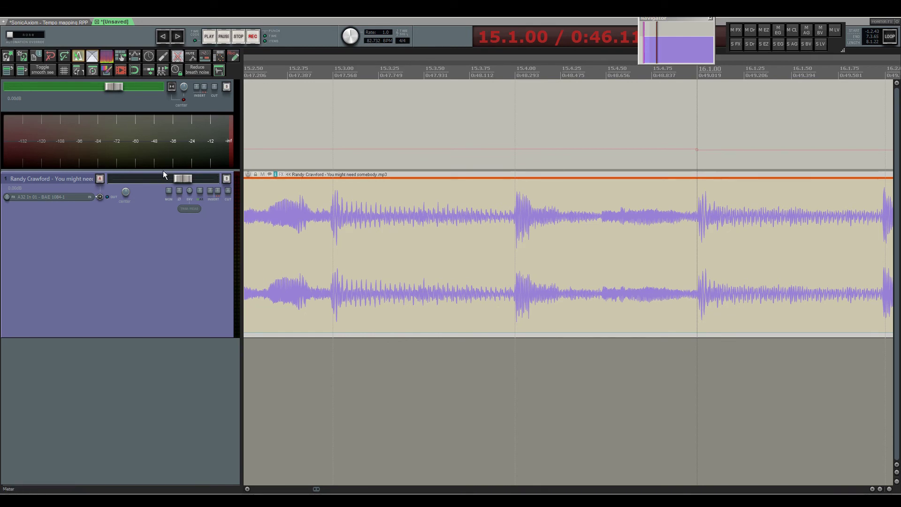
pyautogui.moveTo(163, 168); pyautogui.dragTo(149, 295)
pyautogui.scroll(-5, 602, 171)
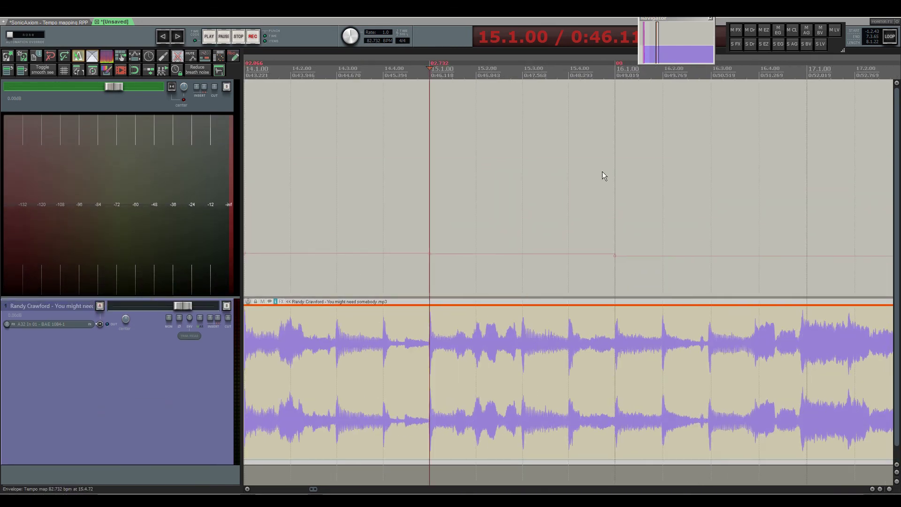
pyautogui.scroll(-5, 687, 205)
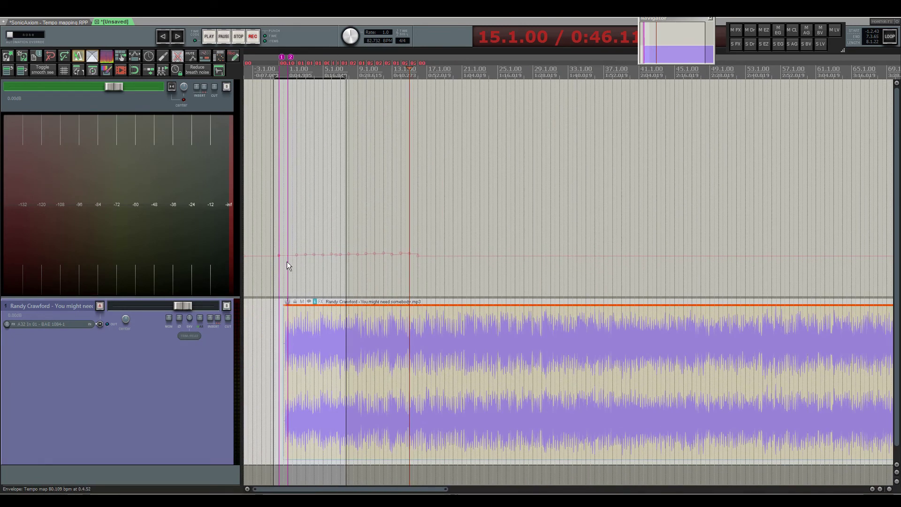
pyautogui.scroll(3, 284, 266)
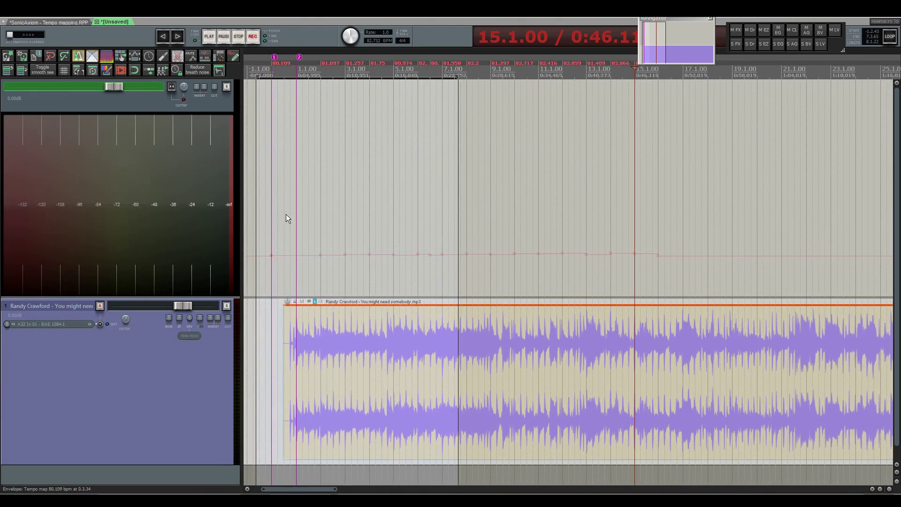
pyautogui.click(298, 218)
pyautogui.press('space')
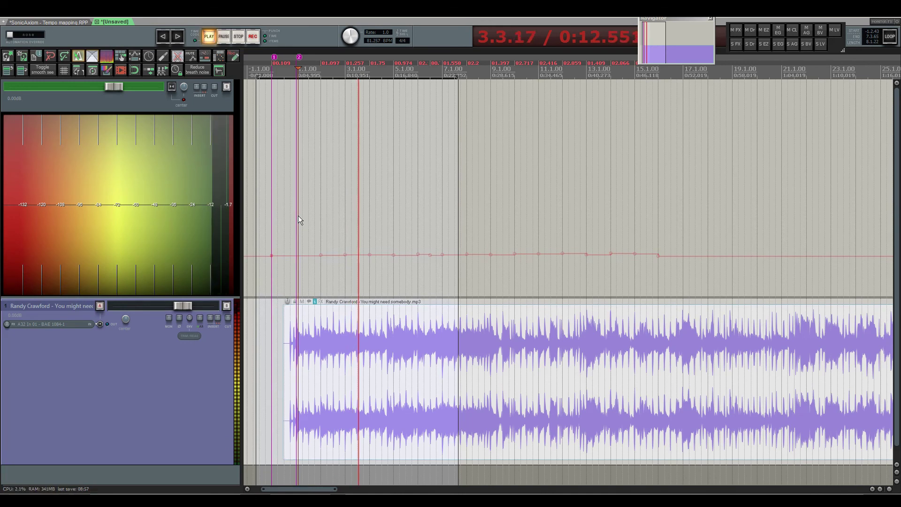
pyautogui.scroll(2, 347, 272)
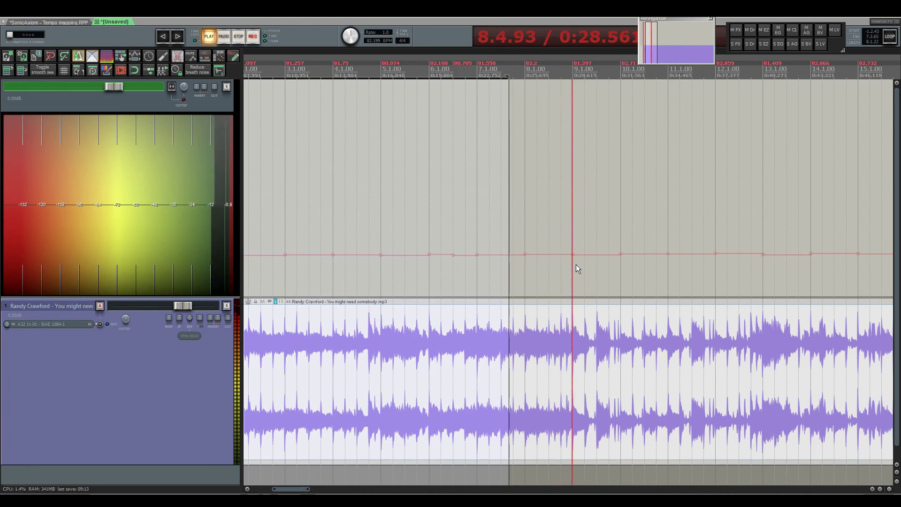
pyautogui.scroll(4, 576, 263)
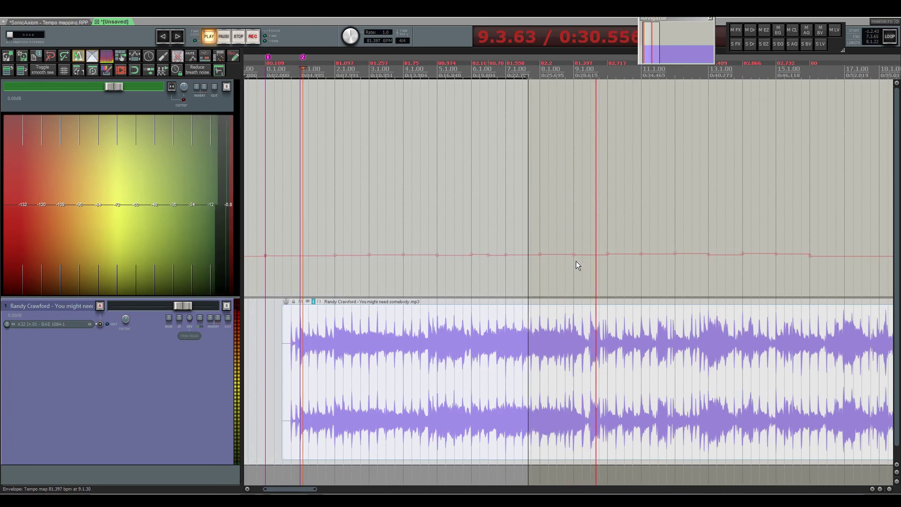
pyautogui.scroll(-1, 582, 263)
# Step: Play the passage from the bar 9 downbeat to hear where the tempo drifts
pyautogui.click(483, 261)
pyautogui.press('space')
pyautogui.scroll(3, 516, 267)
pyautogui.scroll(4, 489, 270)
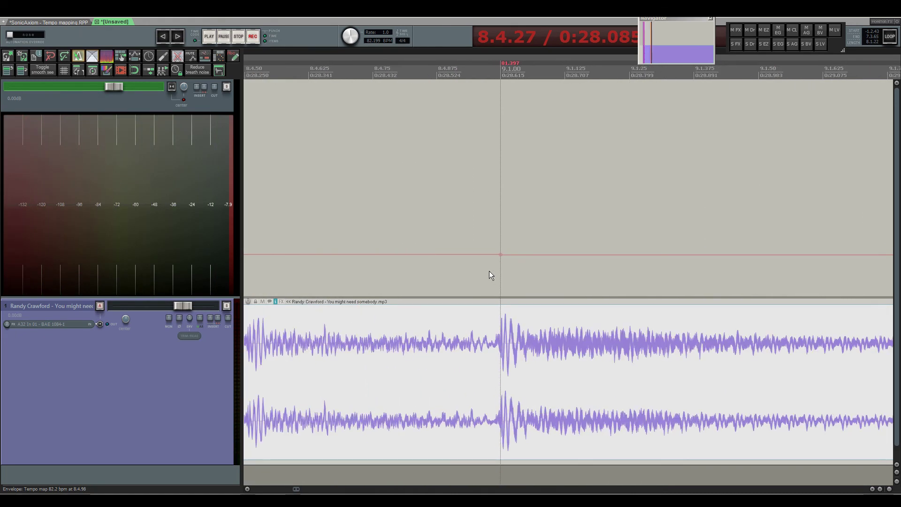
pyautogui.click(501, 277)
pyautogui.press('space')
pyautogui.scroll(-5, 422, 281)
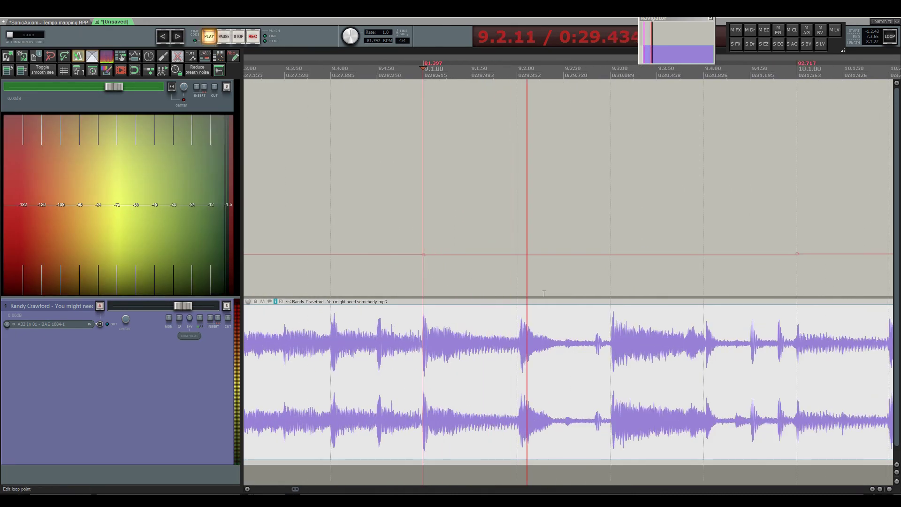
pyautogui.press('space')
# Step: Add an 82.148 BPM tempo marker at beat 9.2.00, leaving bar 9 at 79.227 BPM
pyautogui.press('space')
pyautogui.scroll(3, 611, 281)
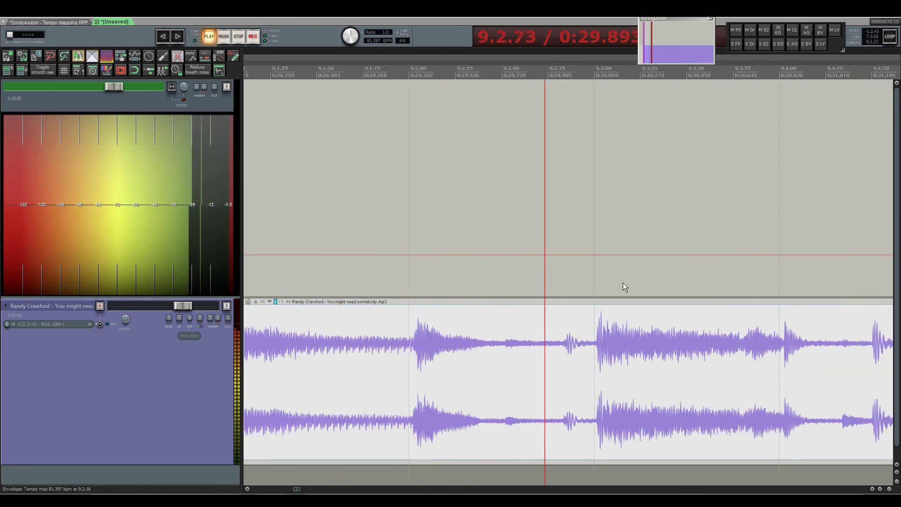
pyautogui.press('space')
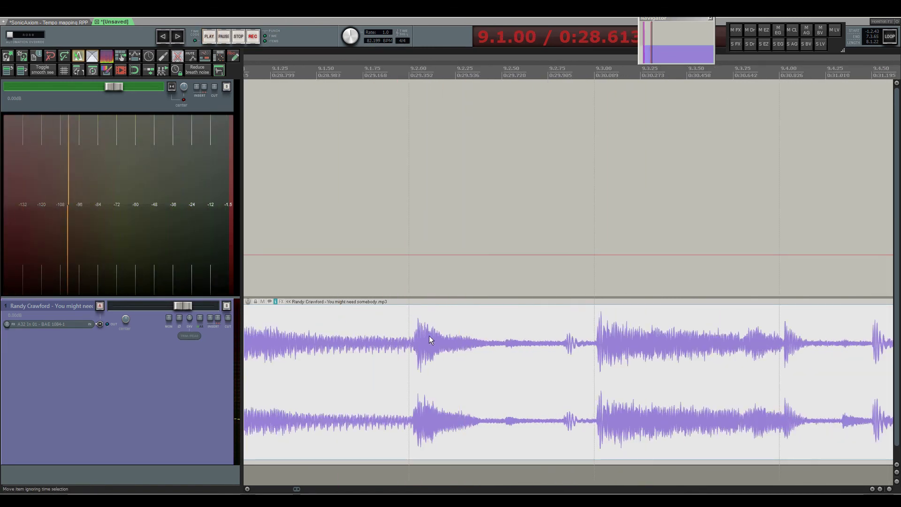
pyautogui.scroll(2, 408, 268)
pyautogui.scroll(-3, 407, 268)
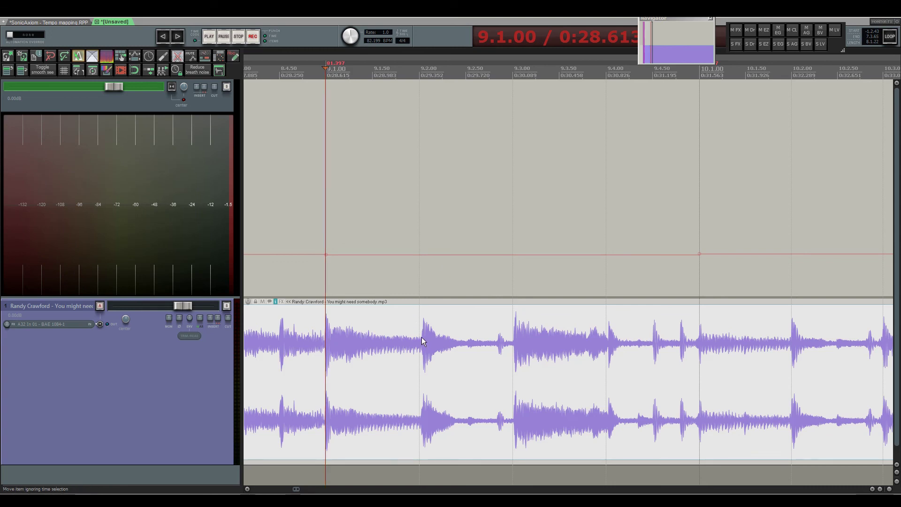
pyautogui.hotkey('shift', 'c')
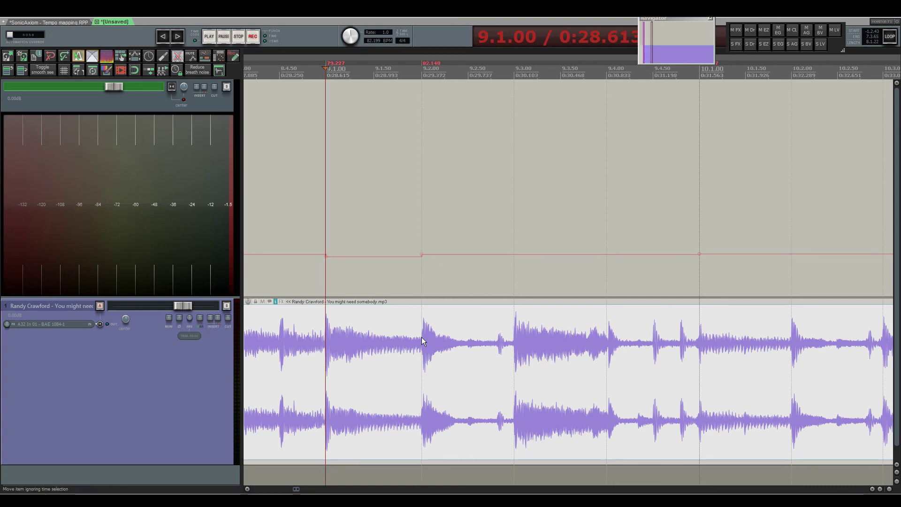
# Step: Replay from just before bar 9 to check the beat-2 marker against the audio
pyautogui.click(259, 196)
pyautogui.press('space')
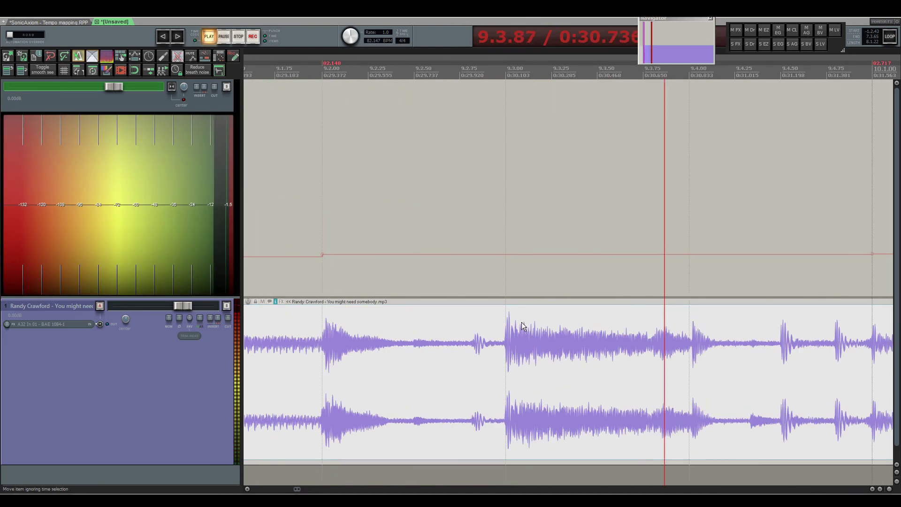
pyautogui.press('space')
pyautogui.scroll(2, 641, 350)
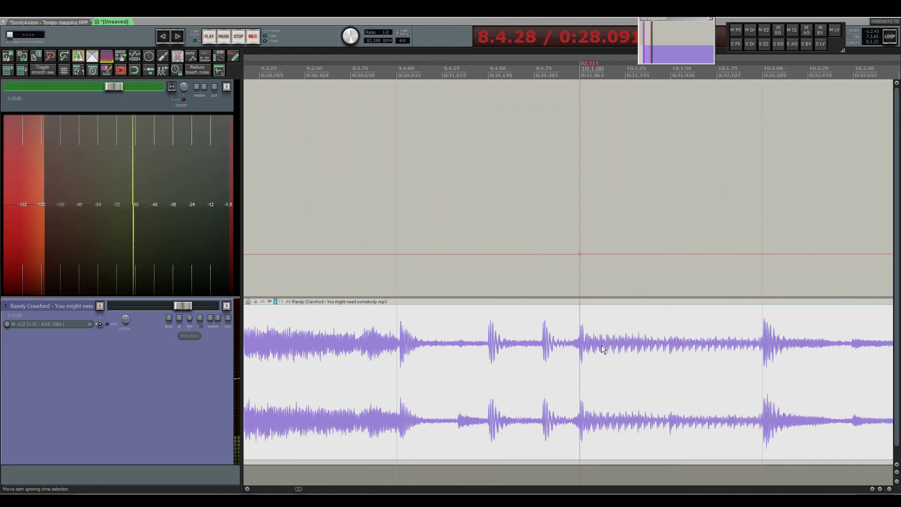
pyautogui.press('space')
pyautogui.scroll(-2, 672, 370)
pyautogui.scroll(-2, 673, 370)
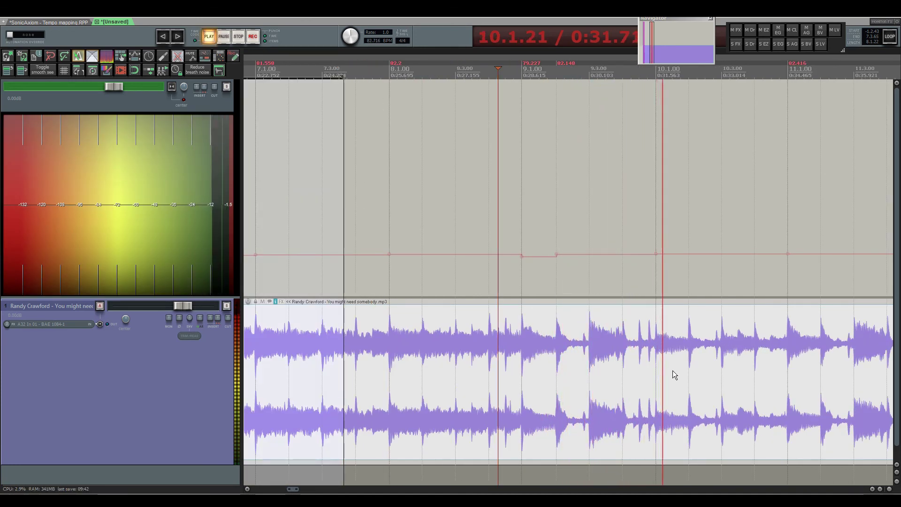
pyautogui.scroll(-1, 481, 371)
pyautogui.scroll(1, 480, 370)
pyautogui.scroll(2, 678, 357)
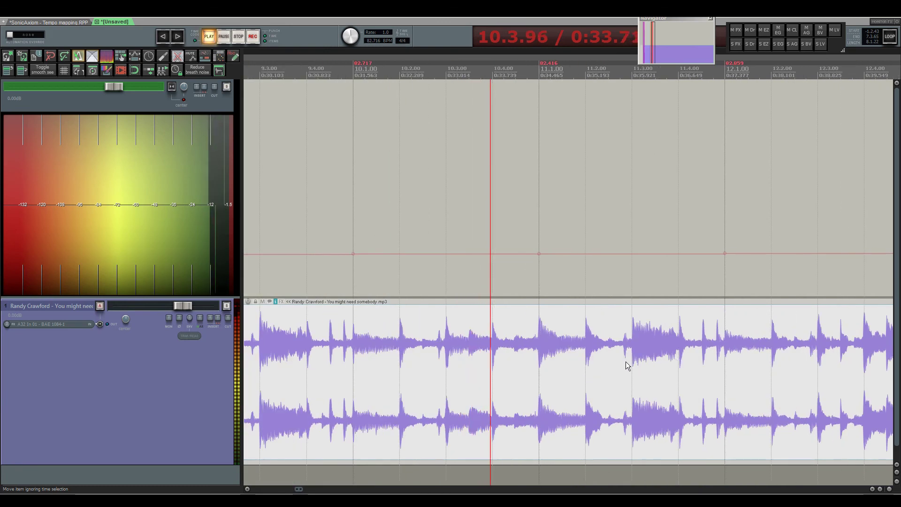
pyautogui.scroll(2, 584, 356)
pyautogui.hscroll(2, 553, 365)
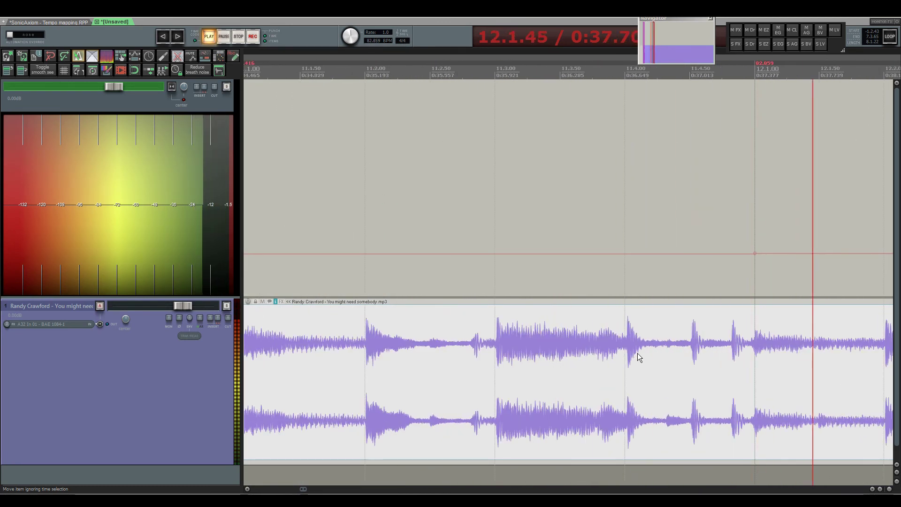
pyautogui.scroll(-2, 342, 362)
pyautogui.scroll(3, 680, 326)
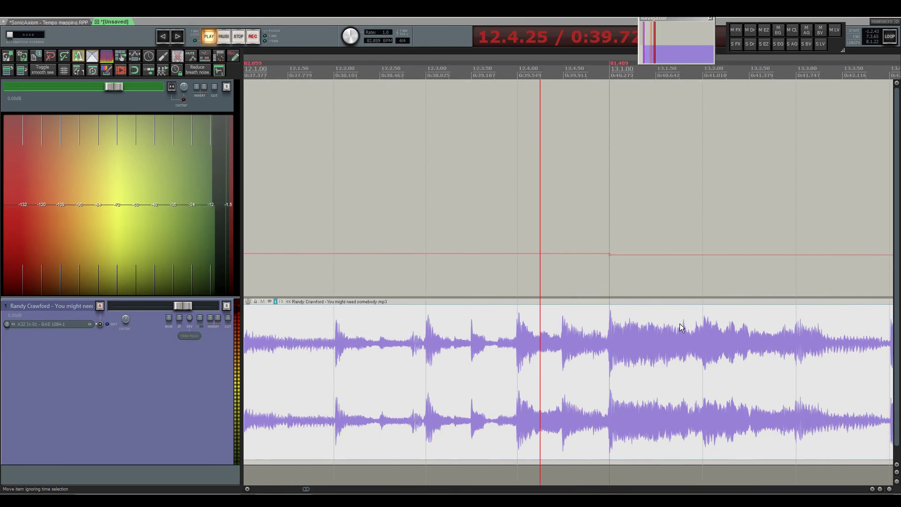
pyautogui.scroll(-2, 682, 327)
pyautogui.hscroll(4, 398, 367)
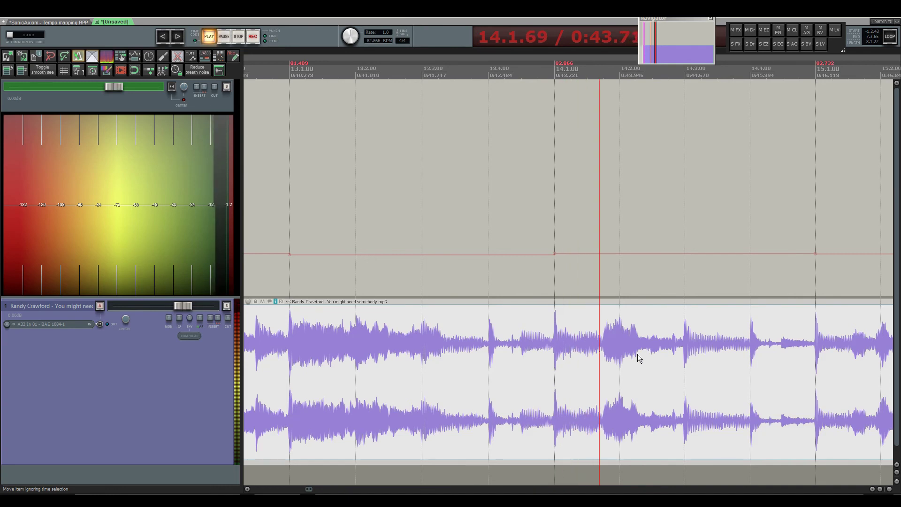
pyautogui.scroll(-2, 611, 356)
pyautogui.scroll(3, 640, 357)
pyautogui.press('space')
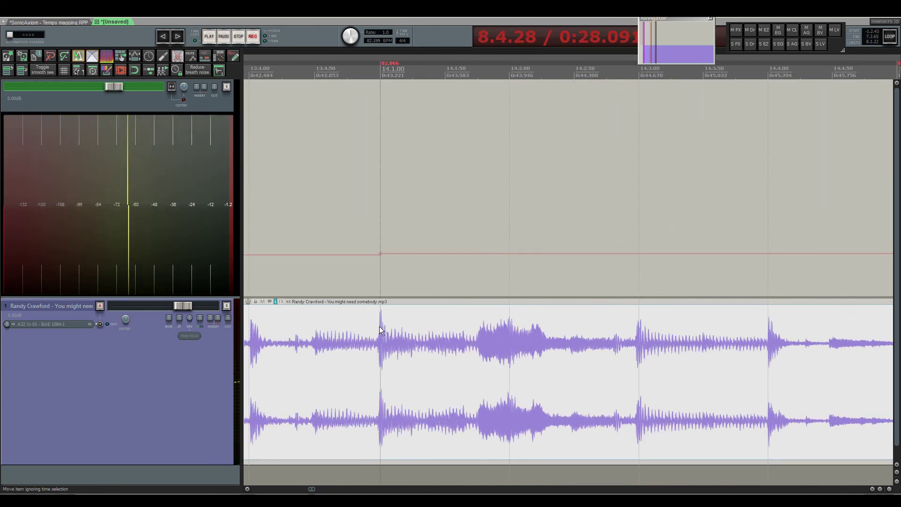